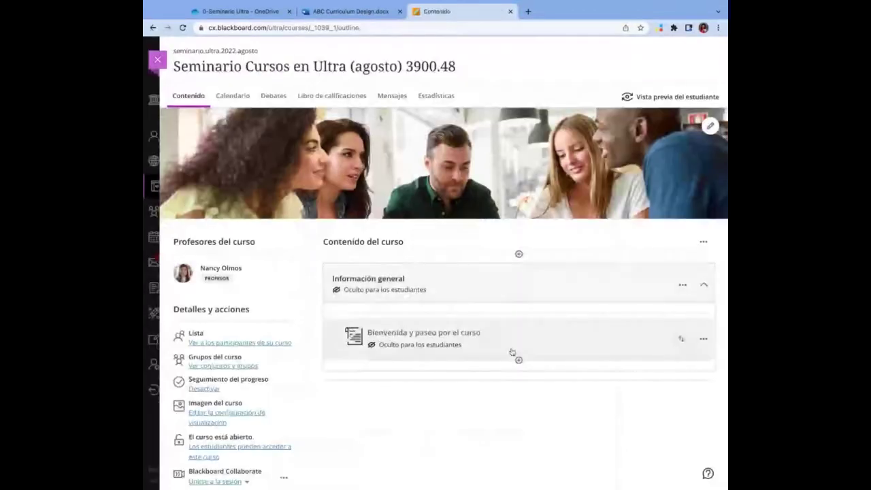
- Upload the image file "2 - Change Your Profile Picture.png" into the "Información general" folder beneath "Bienvenida y paseo por el curso"
scroll(513, 352, down, 1)
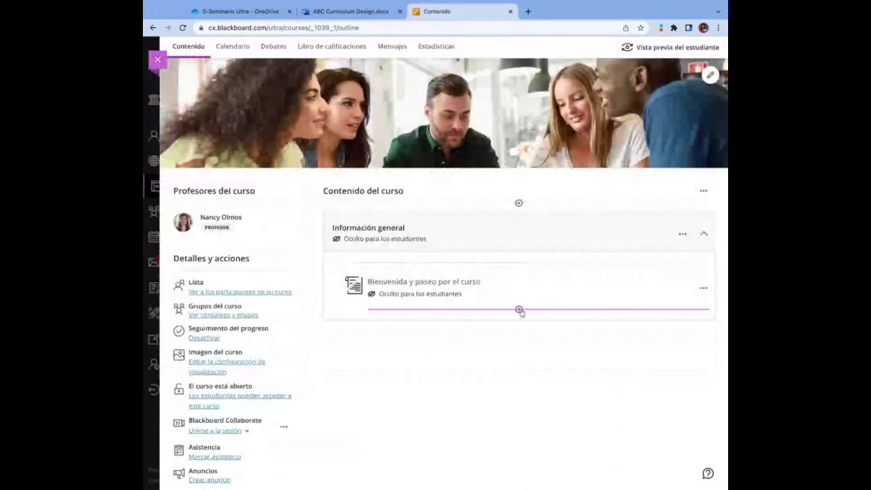
click(520, 309)
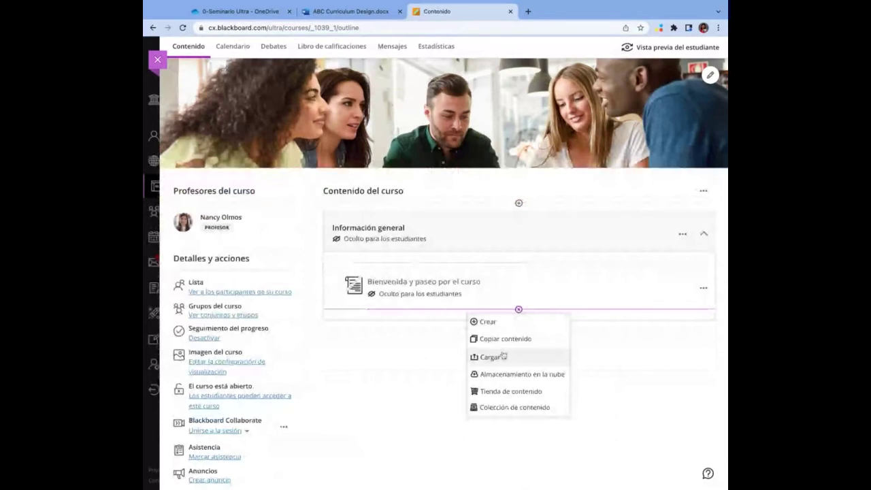
click(489, 357)
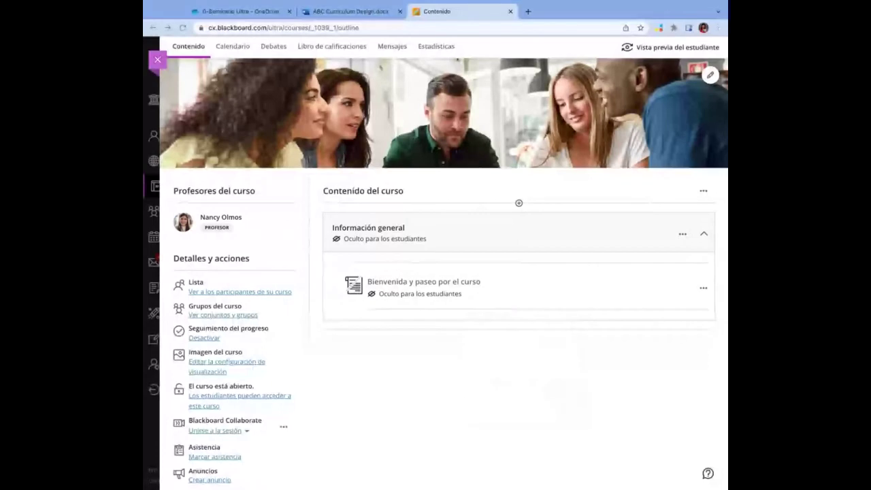
click(624, 361)
drag(681, 288, 681, 288)
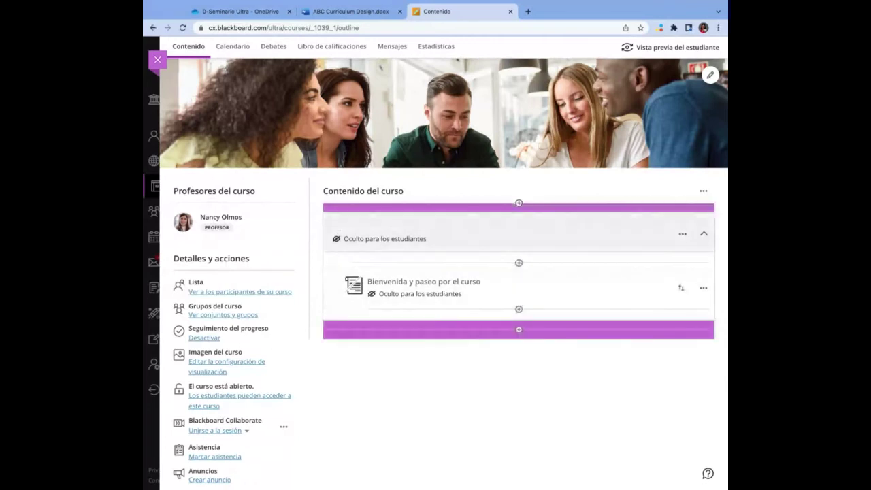
drag(522, 286, 524, 266)
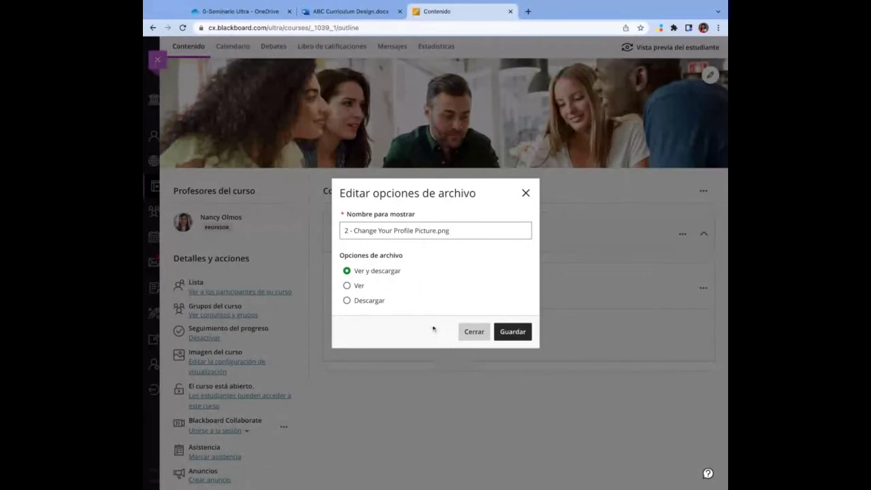
- Restrict the uploaded file to "Ver", set its display name to "Cambia la foto de tu perfil", and save the file options
click(346, 287)
click(465, 230)
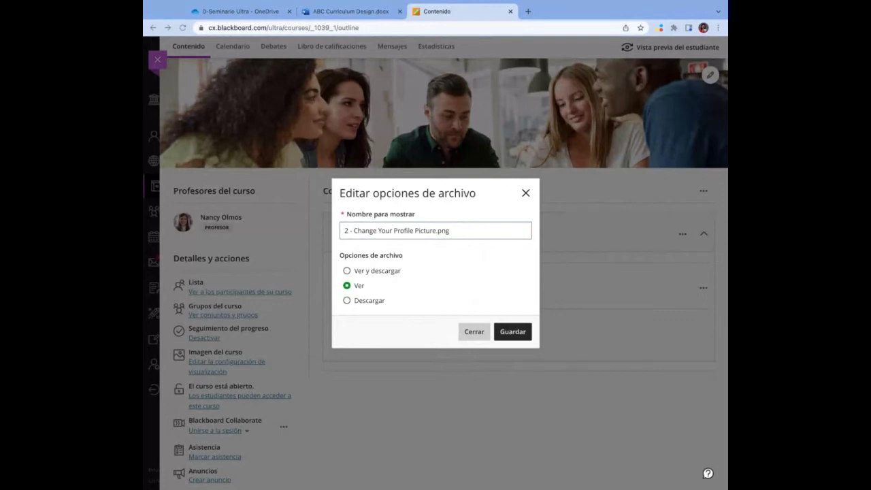
key(ctrl+shift+Left)
key(ctrl+shift+Left)
key(ctrl+shift+Left)
key(ctrl+shift+Left)
key(ctrl+shift+Left)
key(ctrl+shift+Left)
key(ctrl+shift+Left)
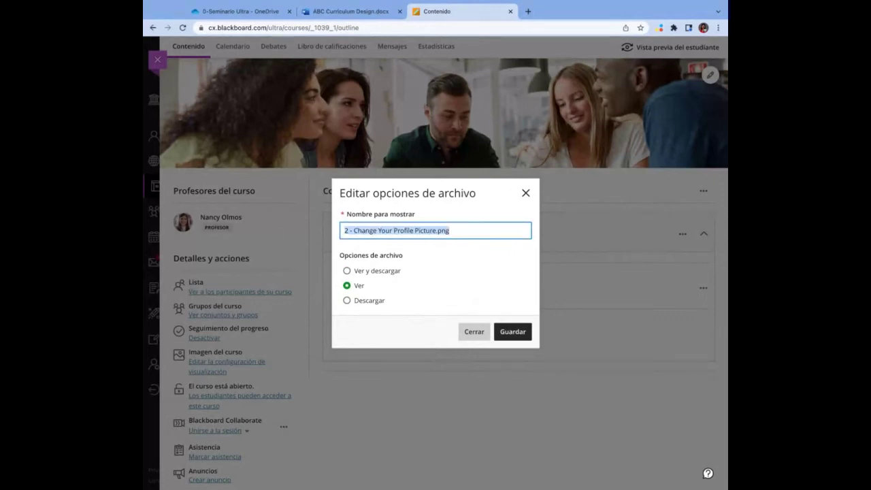
text(Cambia la foto de tu perfil)
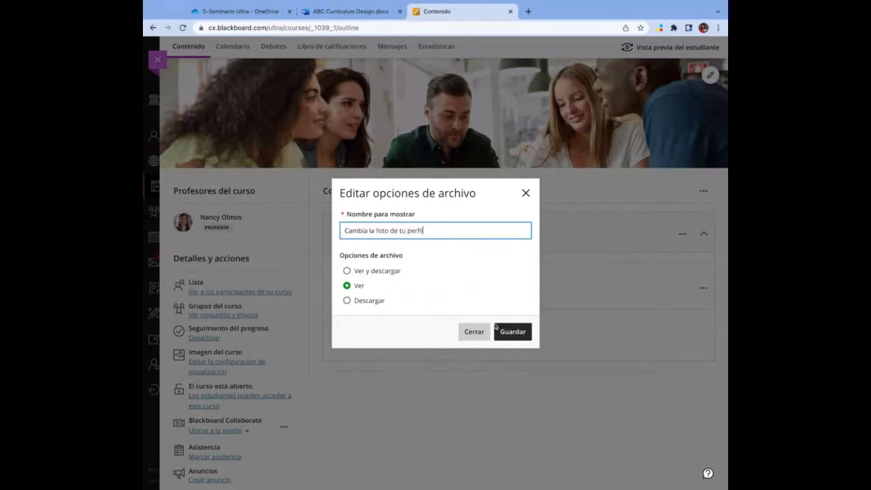
click(514, 335)
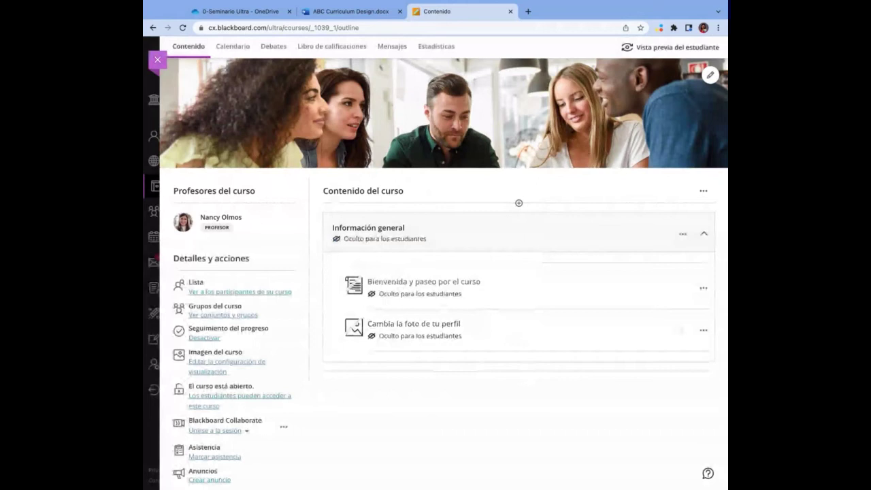
- Add and save a description for "Cambia la foto de tu perfil" asking students to use an updated face photo, following the image
click(704, 332)
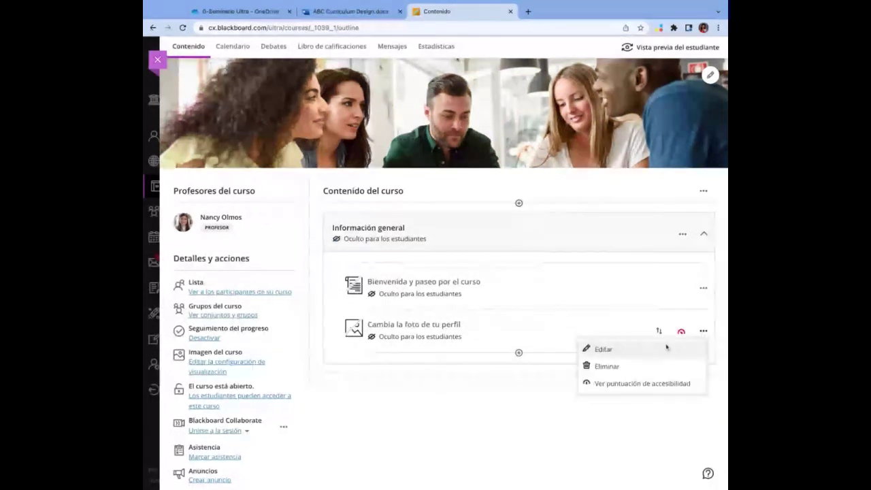
click(603, 349)
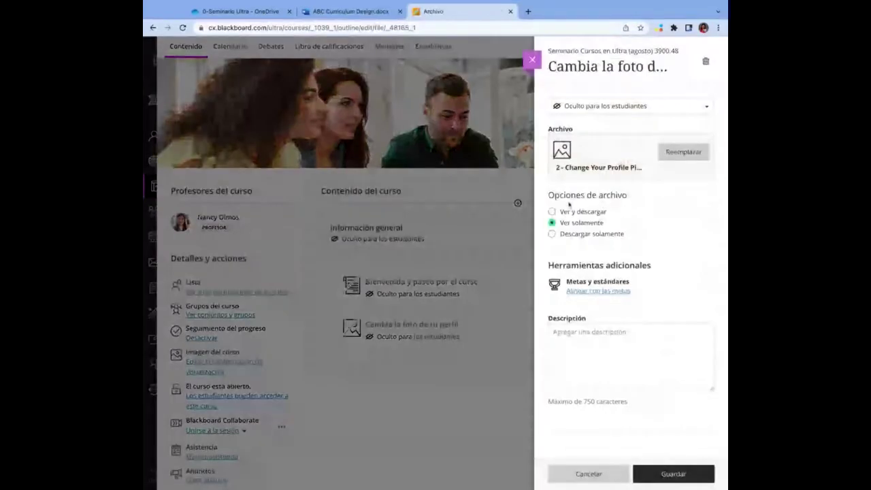
click(596, 364)
text(Si no lo has hecho, por favor asegúrate de colocar una foto actualizada de tu rostro como foto de tu perfil. Observa en la siguiente imagen cómo hacerlo)
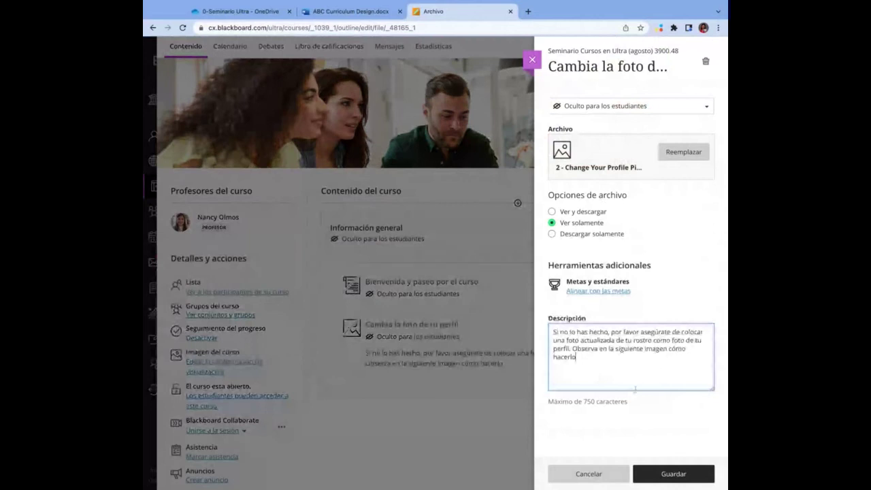
click(675, 474)
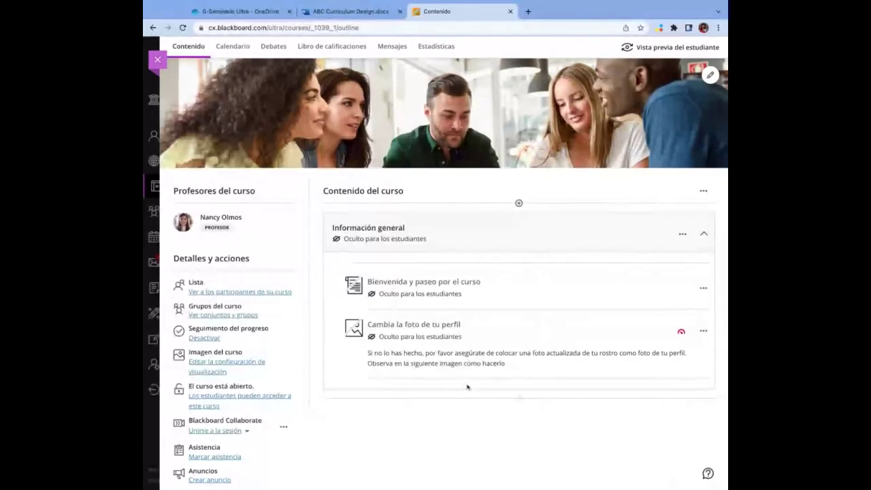
- Create a discussion (Debate) beneath "Cambia la foto de tu perfil" and title it "Familiarízate con tu clase"
click(519, 378)
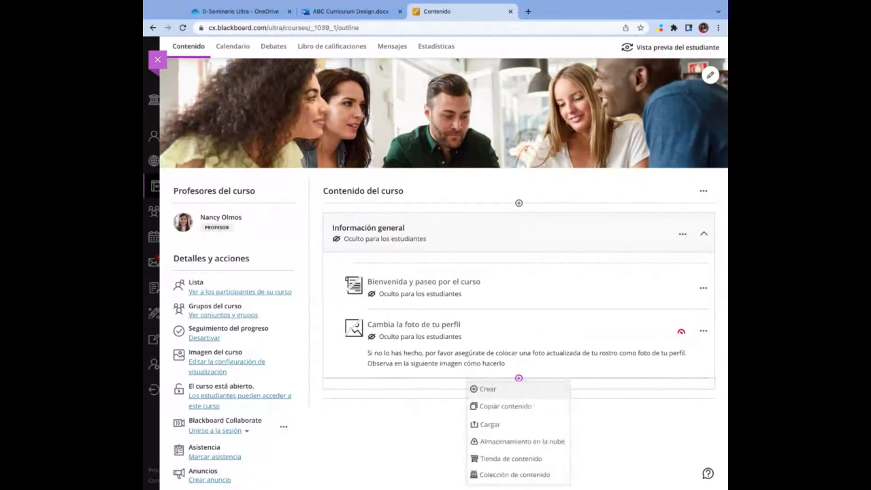
click(490, 391)
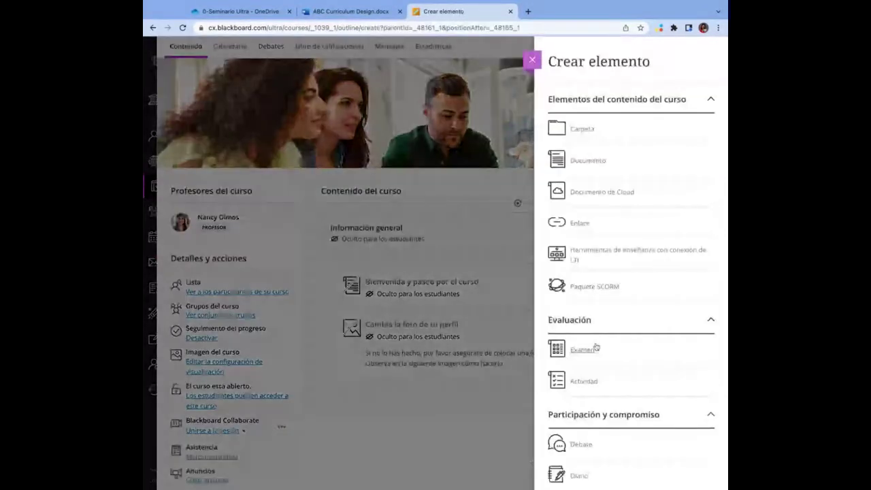
scroll(599, 265, down, 1)
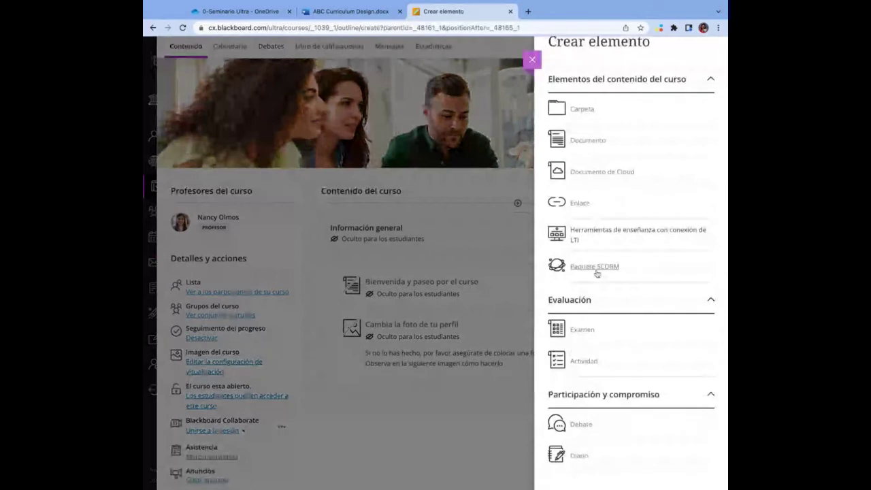
click(582, 424)
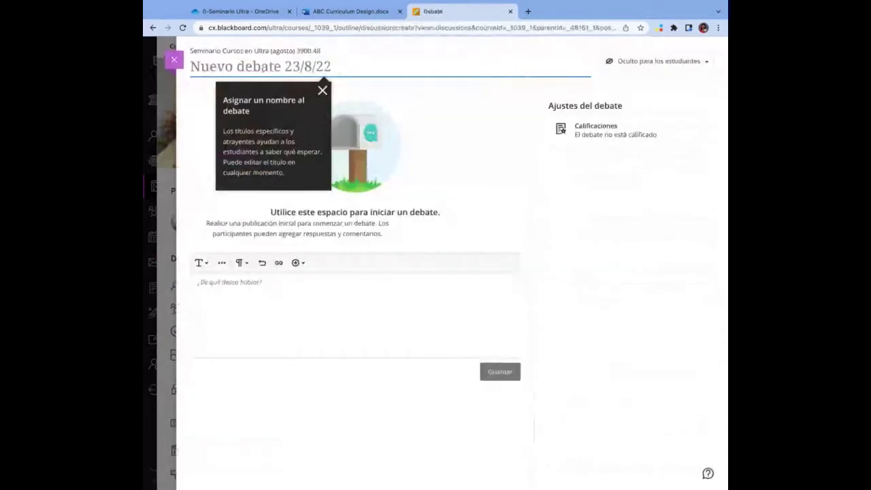
click(262, 67)
text(F)
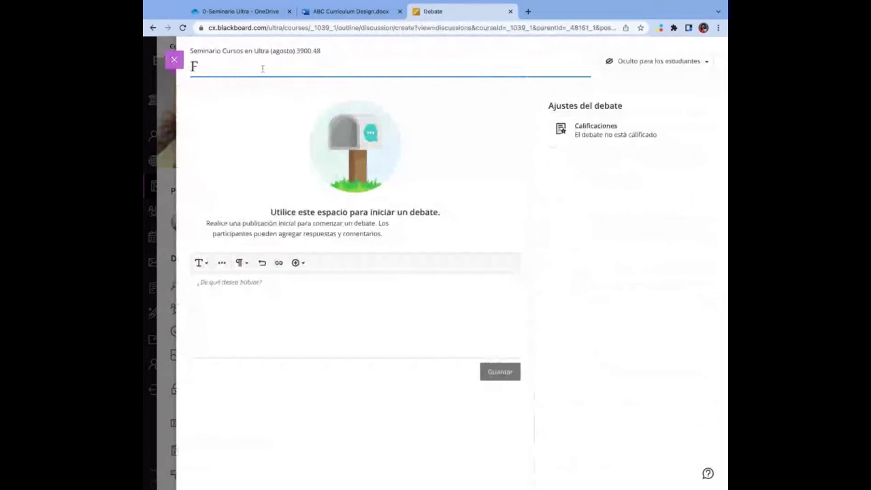
text(amiliarízate con tu clase)
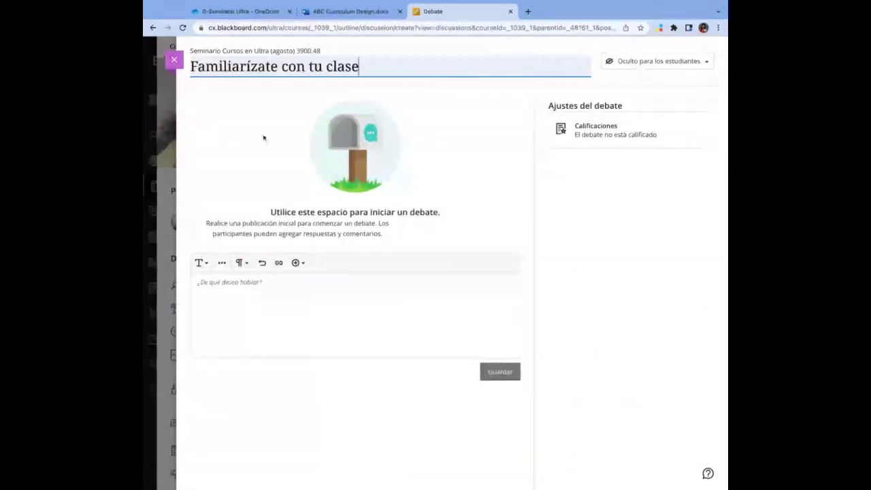
- Enter the opening post "Asegúrate de leer las presentaciones de tus compañeros y de participar con tus comentarios en esta discusión para conocerlos."
click(318, 307)
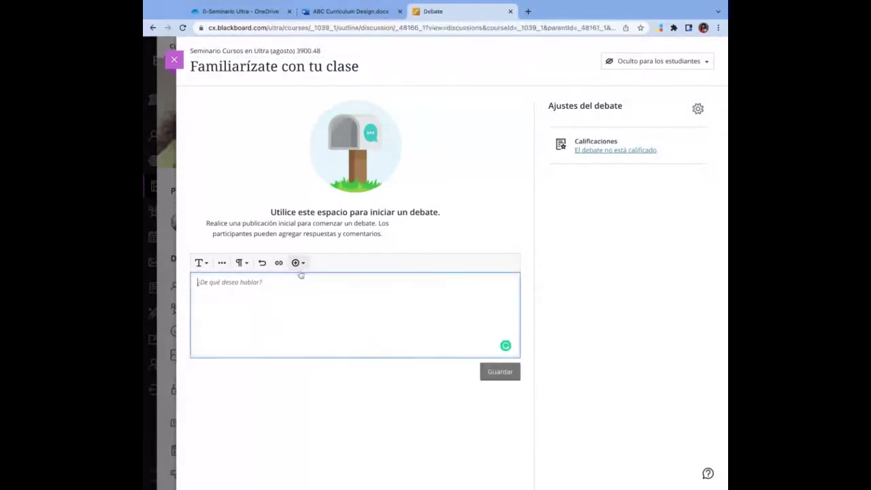
scroll(295, 293, down, 1)
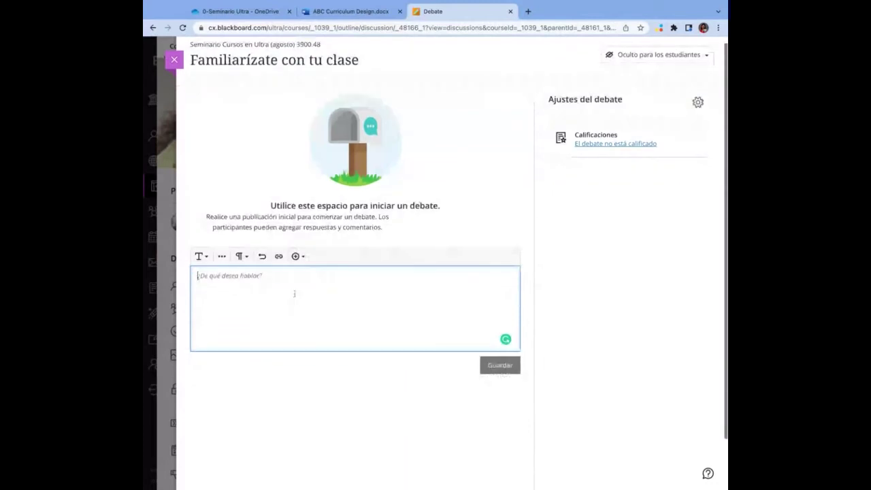
text(Asegúrate de leer las presentaciones de tus compañeros y de participar con tus comentarios en esta discusión para conocerlos.)
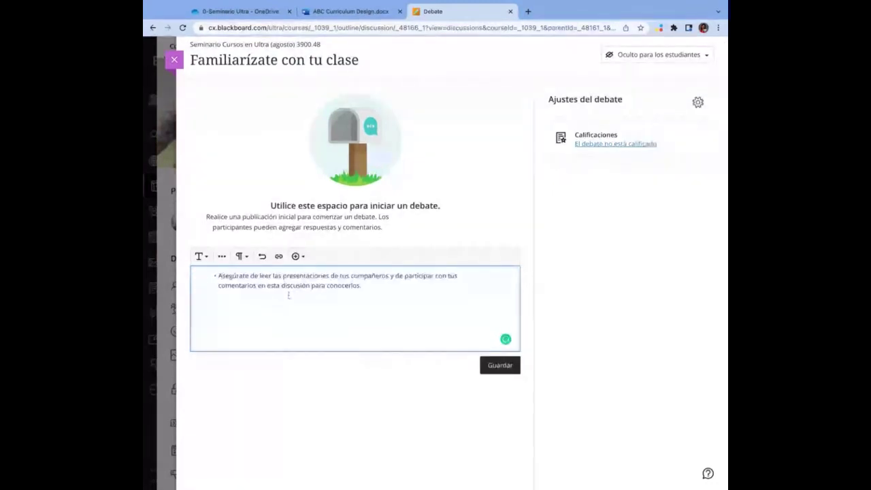
- Clear the bullet formatting from the discussion's opening post and delete the empty line after it
click(222, 256)
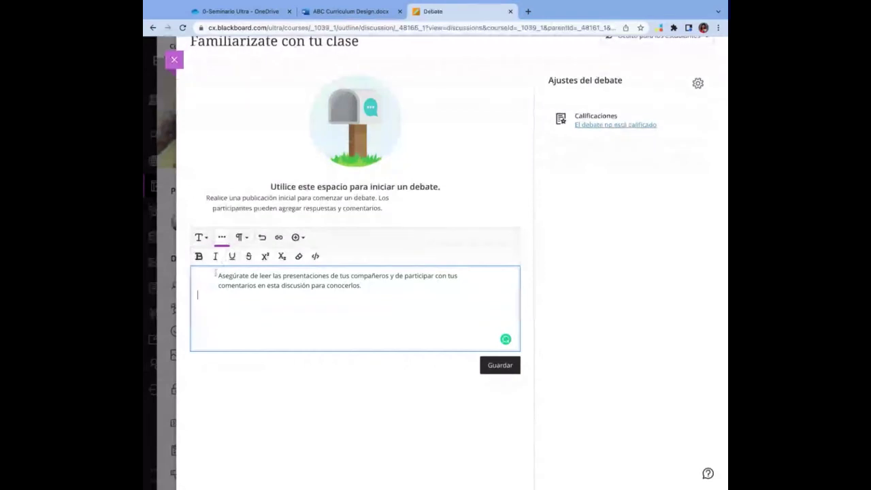
click(380, 292)
drag(380, 292, 215, 257)
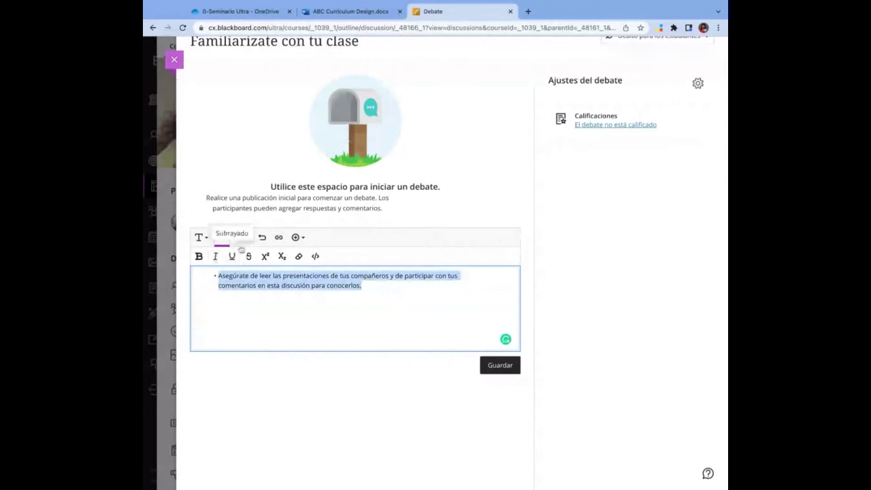
click(299, 257)
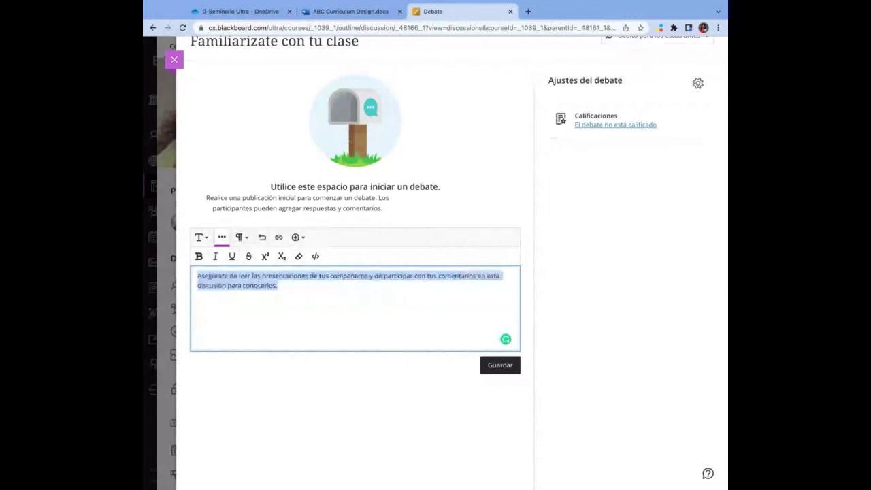
click(283, 302)
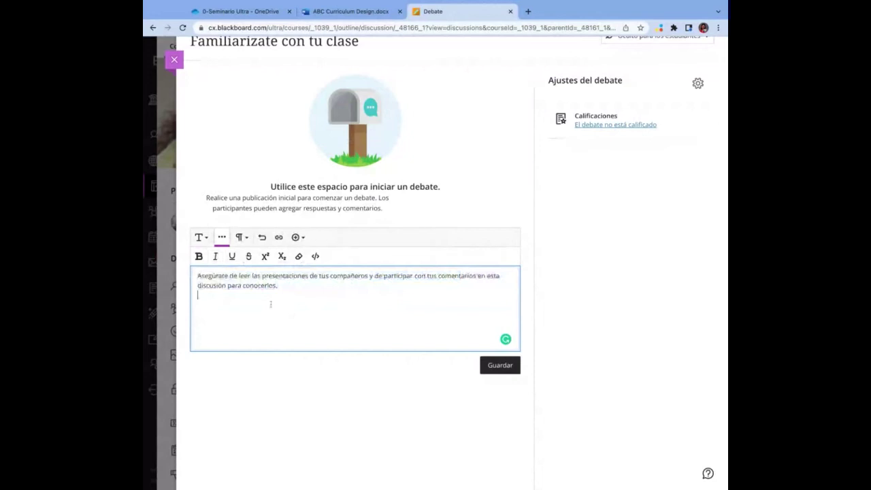
key(BackSpace)
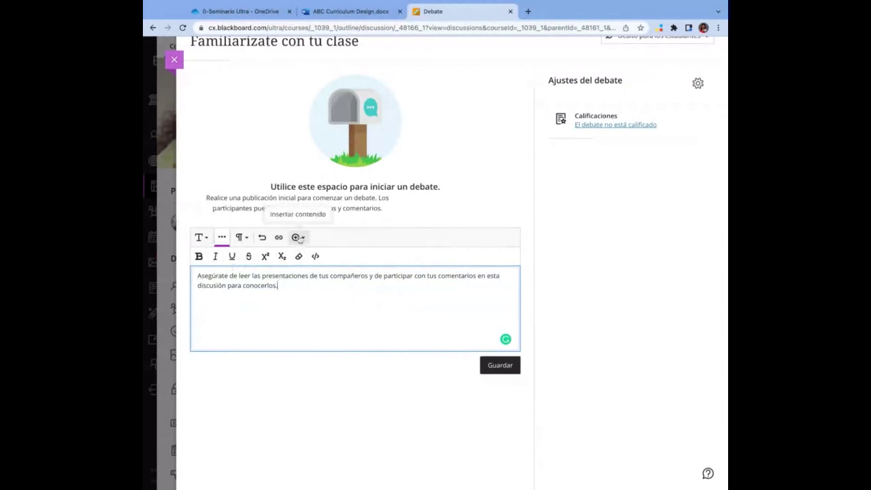
- Save the opening post of "Familiarízate con tu clase" and close the discussion to return to the course content
click(298, 237)
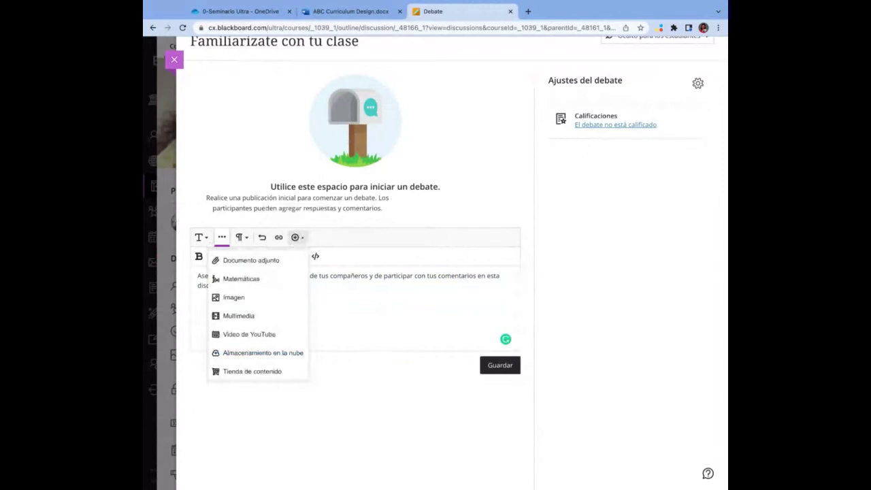
click(383, 333)
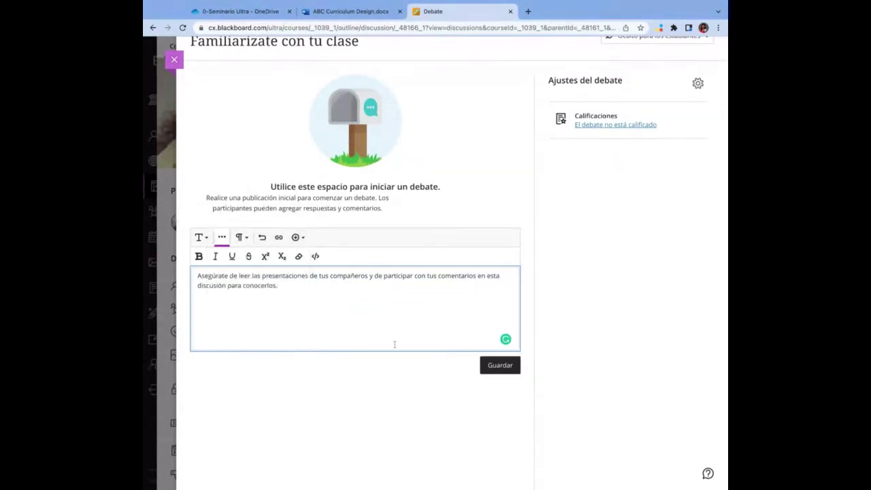
click(489, 370)
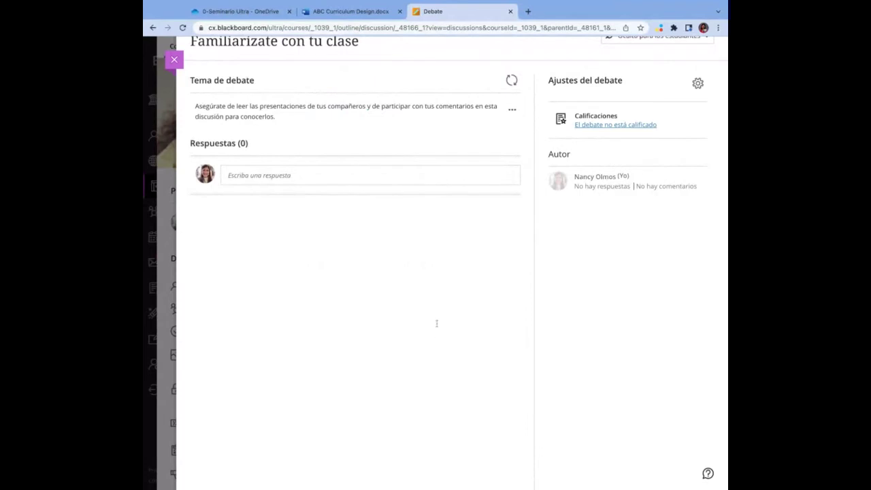
click(175, 59)
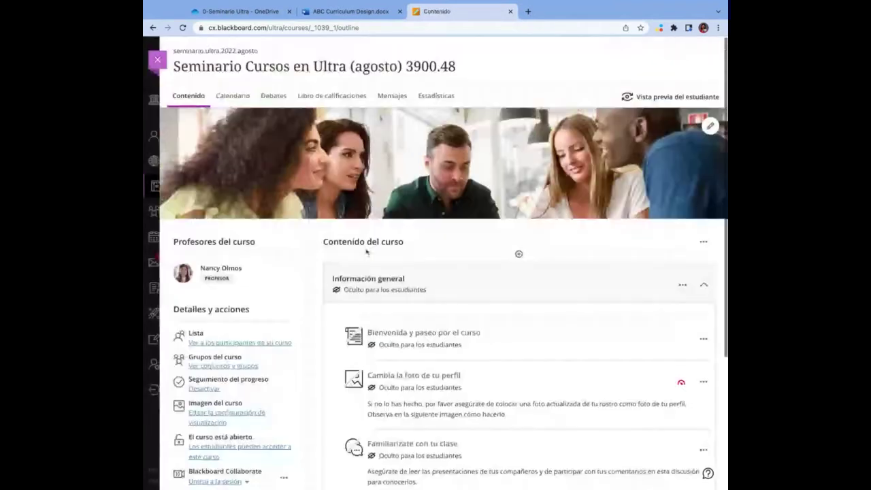
scroll(410, 321, down, 2)
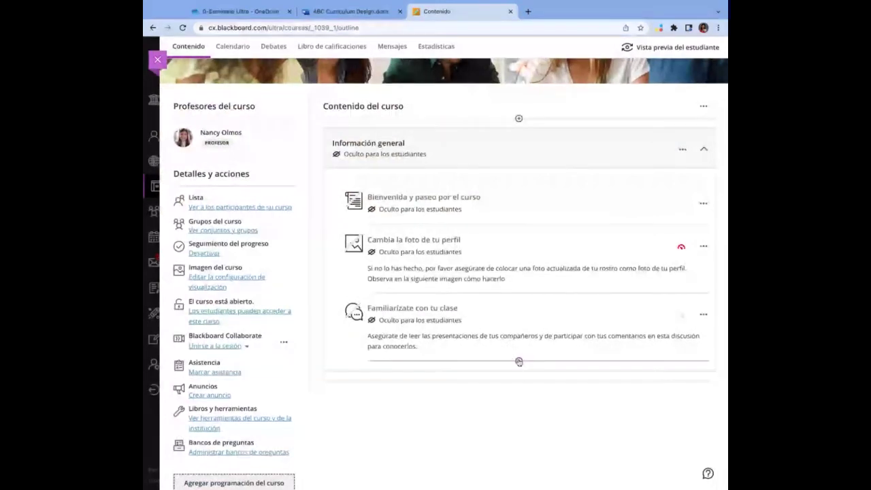
click(520, 362)
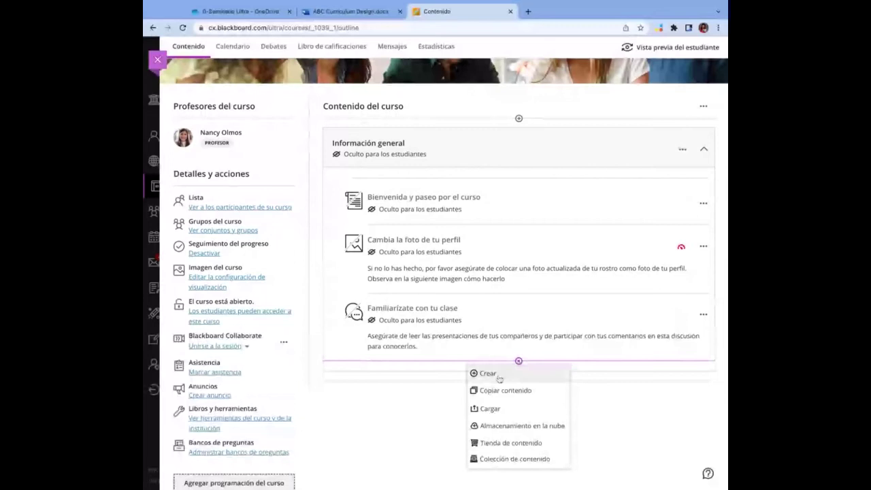
click(499, 378)
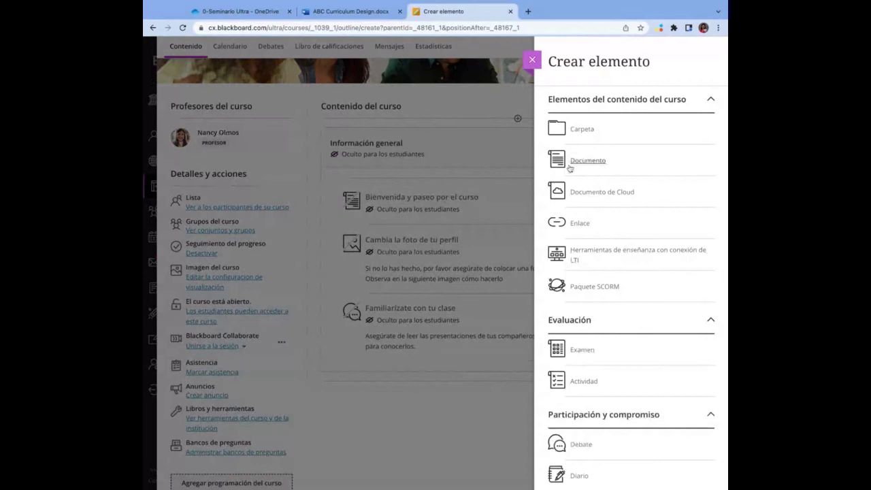
click(532, 61)
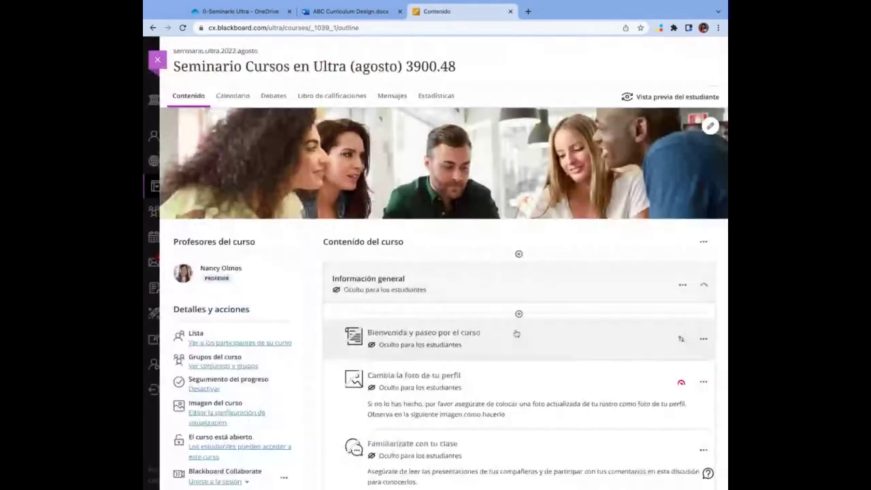
- Create a document beneath "Familiarízate con tu clase" in the "Información general" folder and title it "Sílabo del curso"
scroll(524, 303, down, 1)
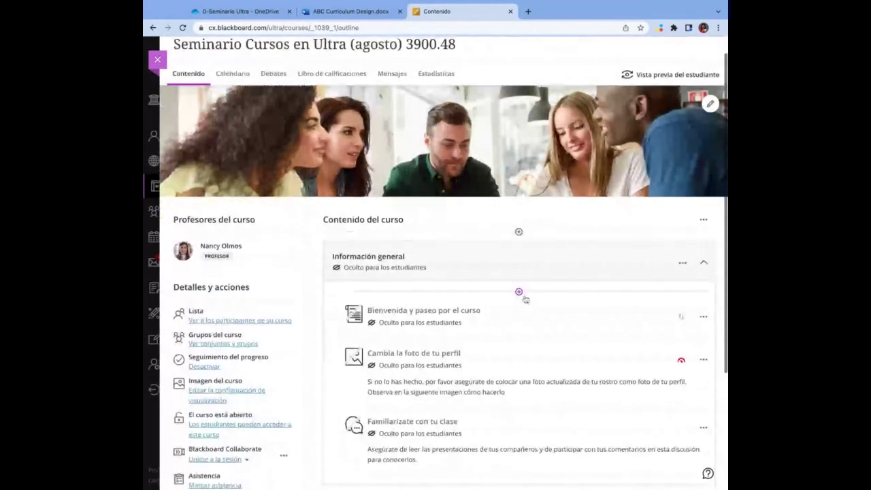
scroll(525, 300, down, 5)
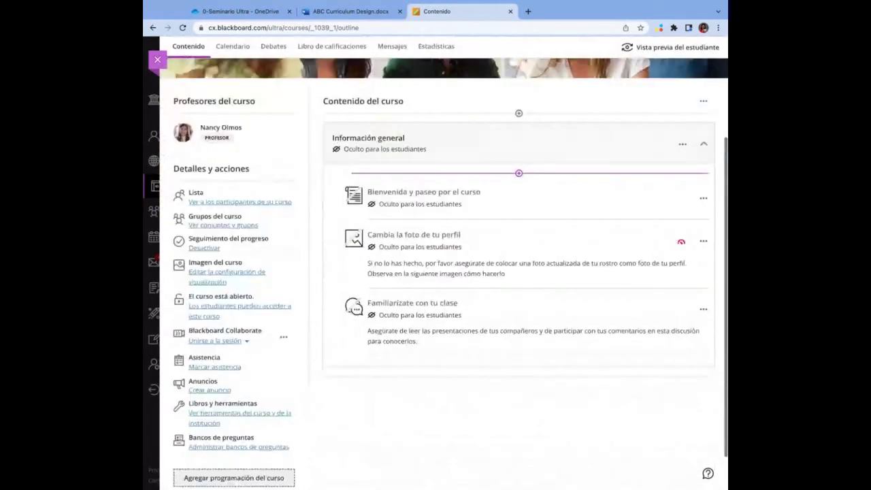
scroll(524, 299, down, 2)
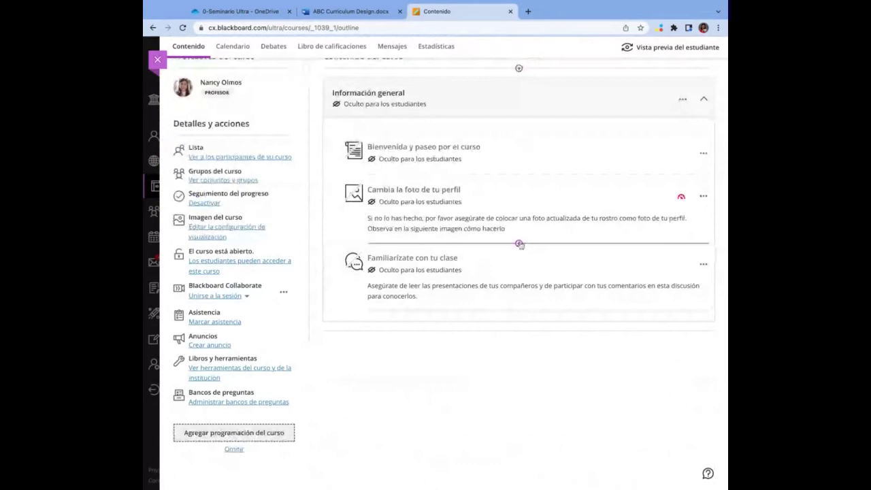
click(519, 311)
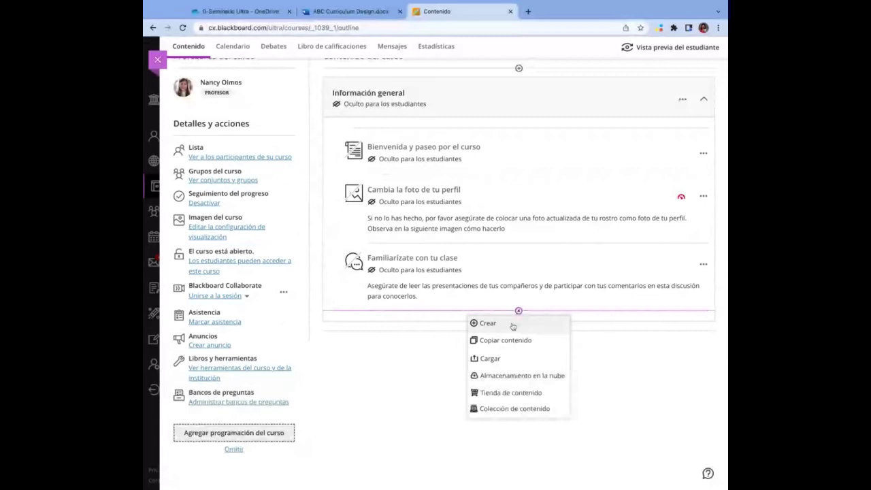
click(514, 327)
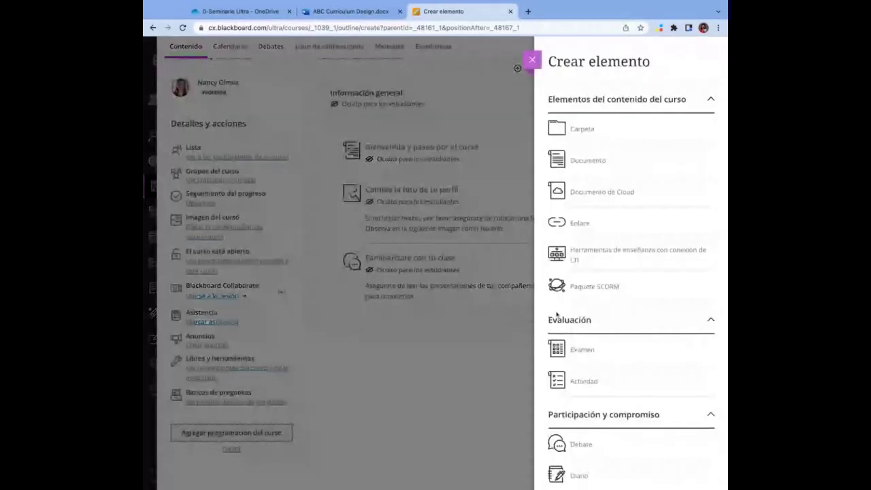
click(597, 162)
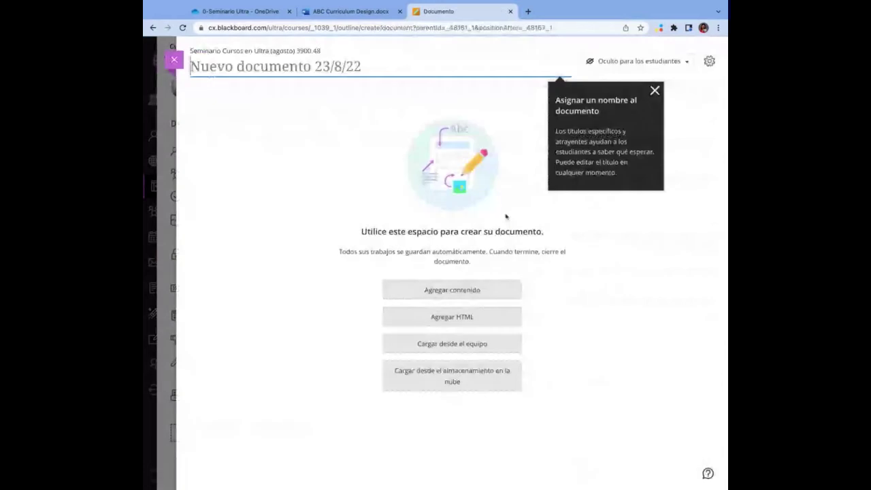
text(Sílabo del curso)
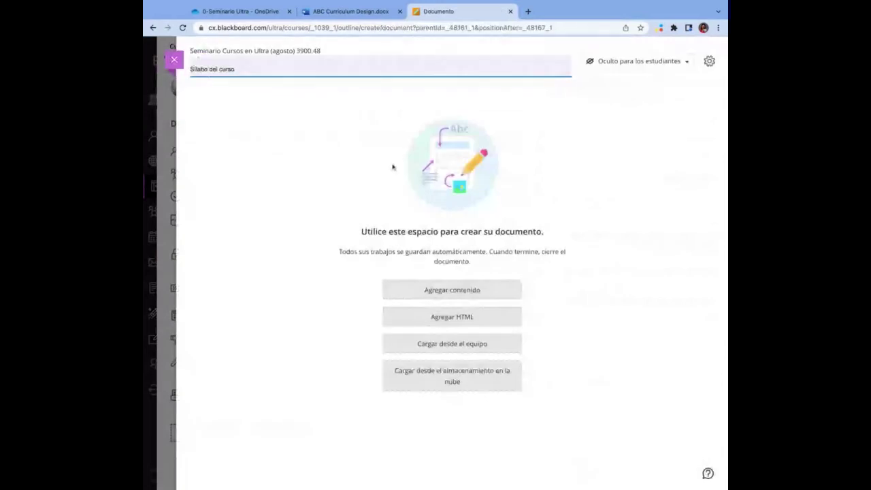
click(333, 143)
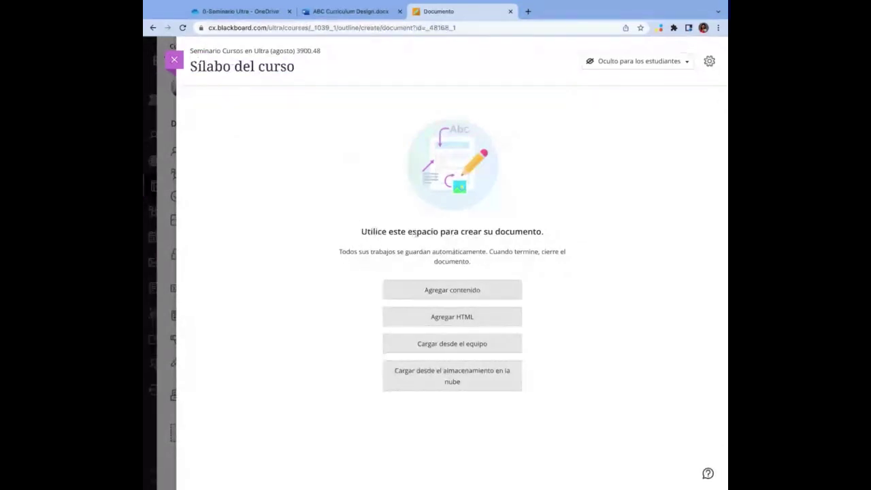
- Add a content block to "Sílabo del curso" and paste the copied syllabus text into it
click(439, 291)
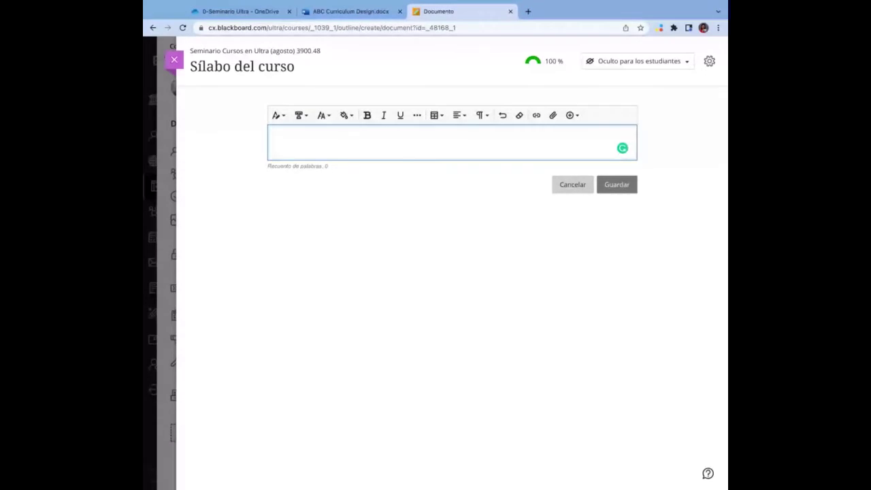
key(ctrl+v)
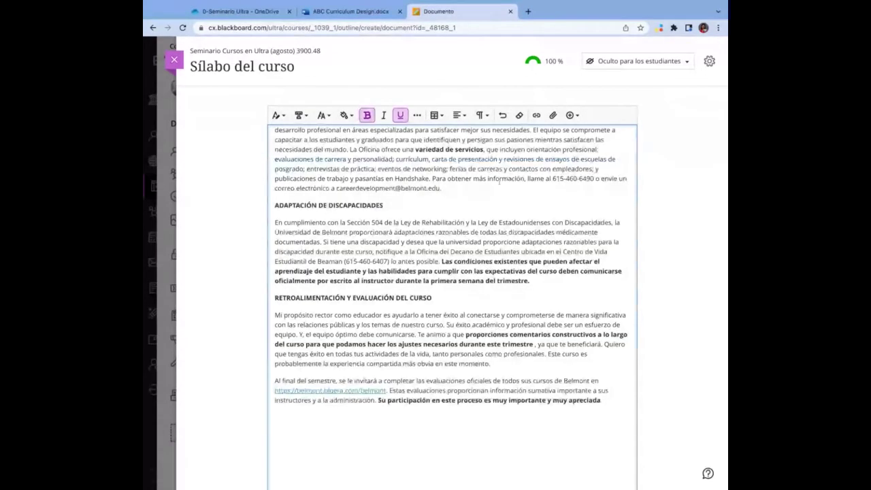
scroll(501, 182, up, 5)
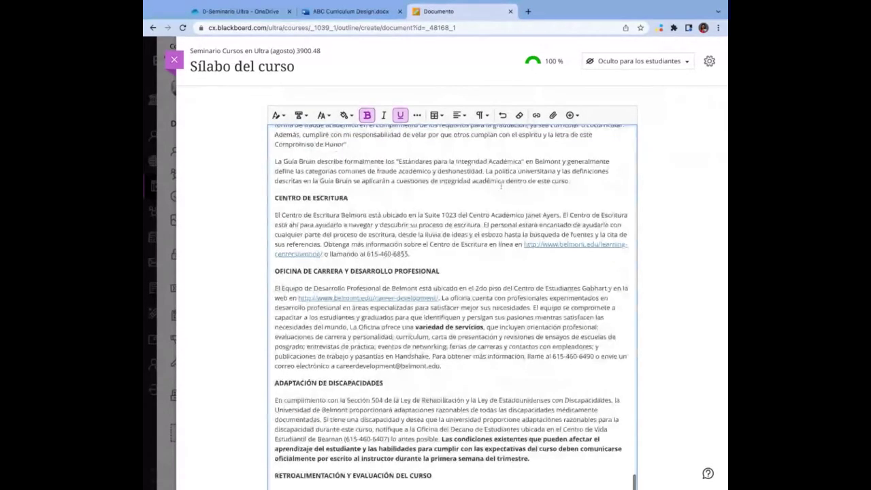
scroll(501, 185, up, 10)
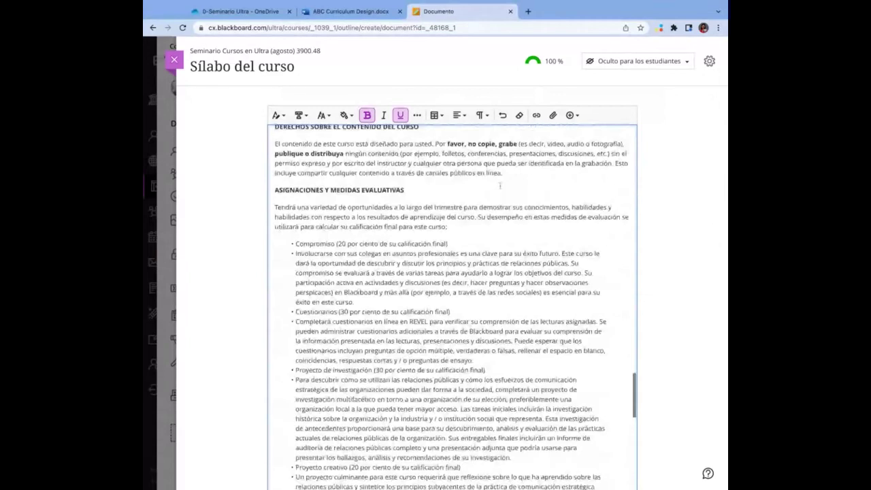
scroll(500, 185, up, 10)
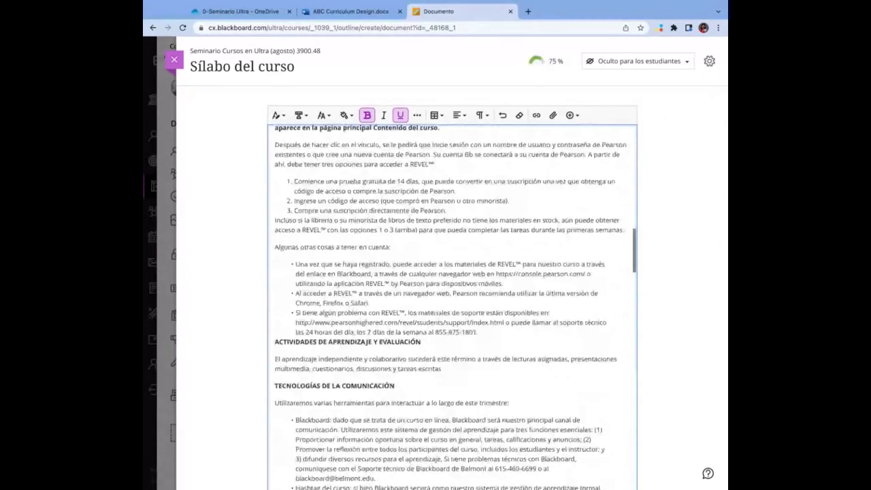
scroll(380, 214, up, 10)
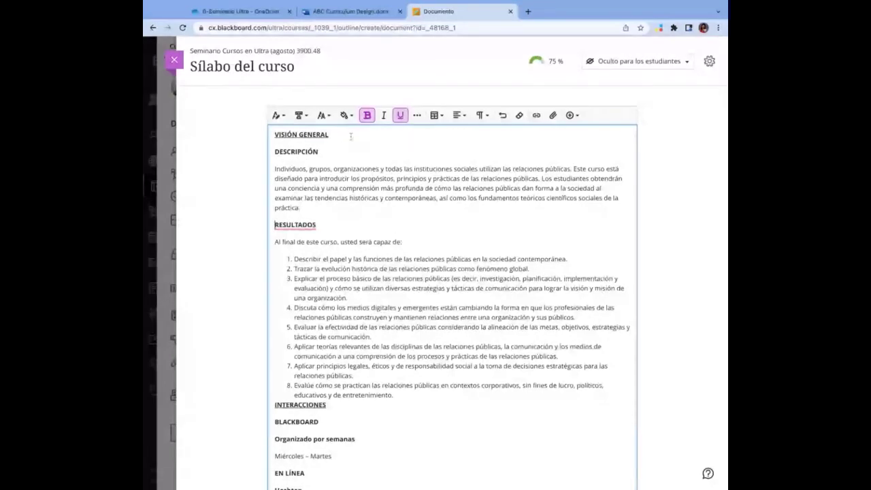
- Apply the Título style to "VISIÓN GENERAL" and the Subtítulo style to "DESCRIPCIÓN"
double_click(339, 135)
drag(339, 136, 274, 135)
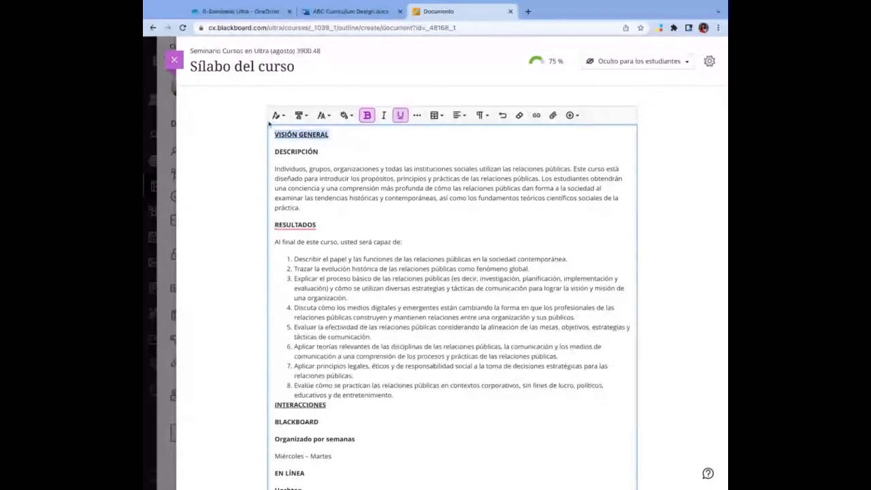
click(277, 116)
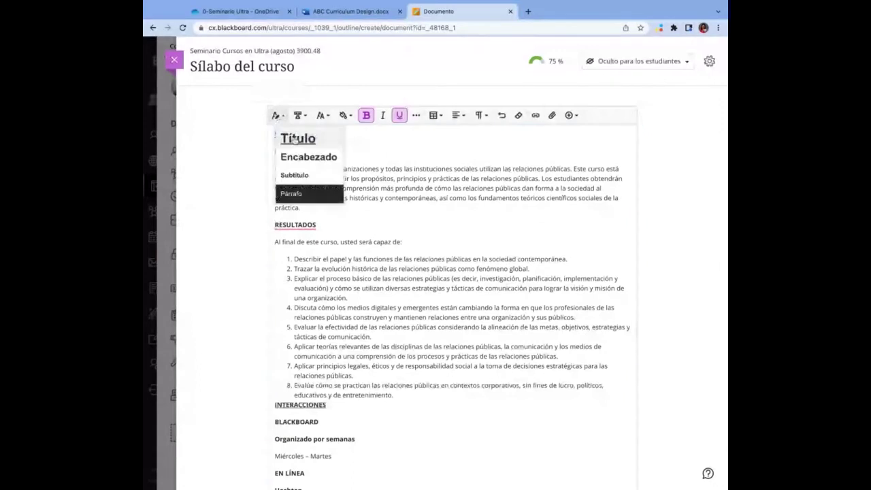
click(294, 139)
click(277, 115)
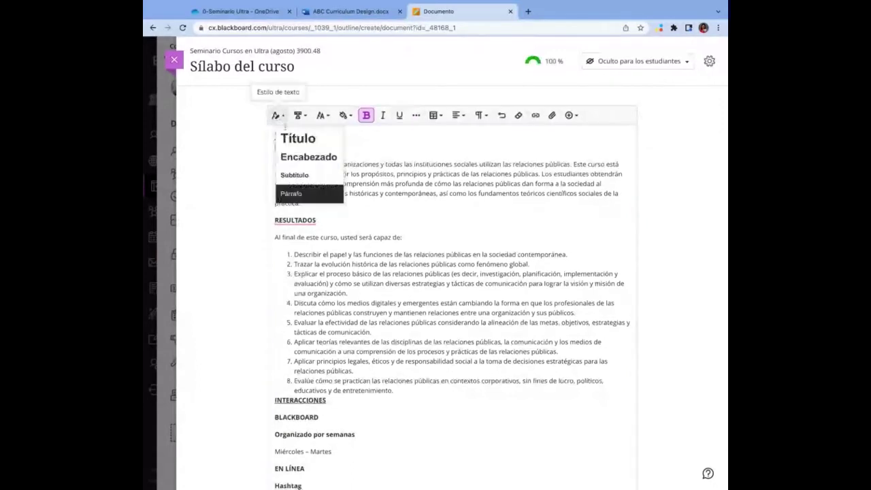
click(295, 175)
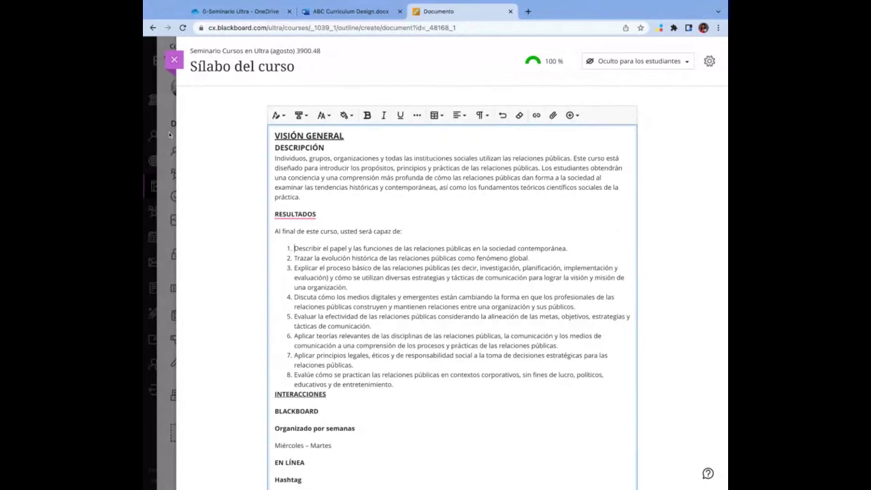
- Insert "3 - Syllabus Header.png" on a new line above "VISIÓN GENERAL", marked as decorative and with the file option Ver
click(271, 134)
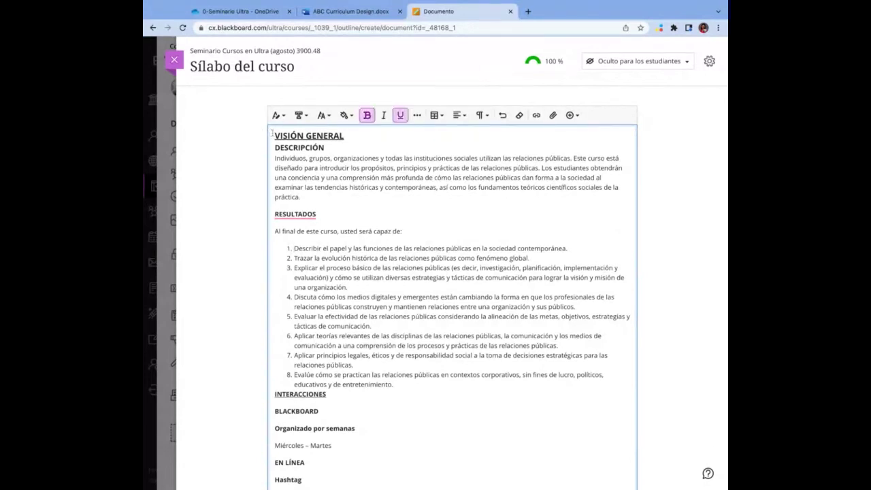
key(Return)
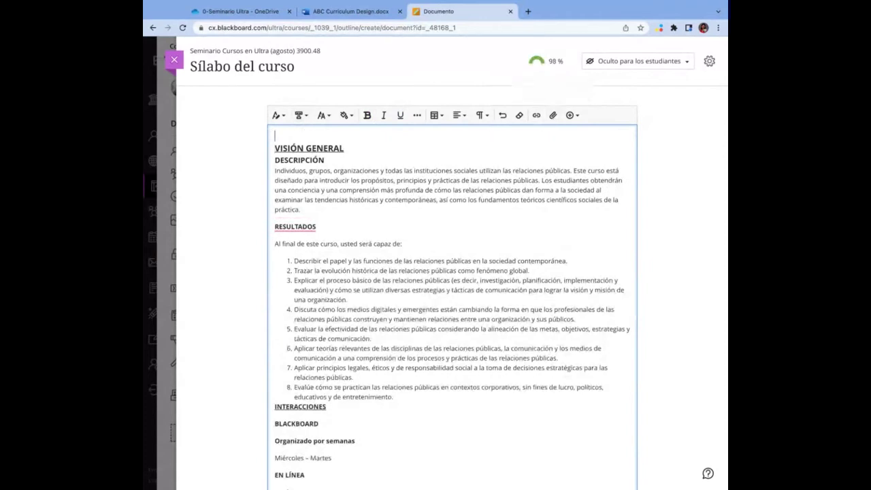
click(553, 115)
key(Escape)
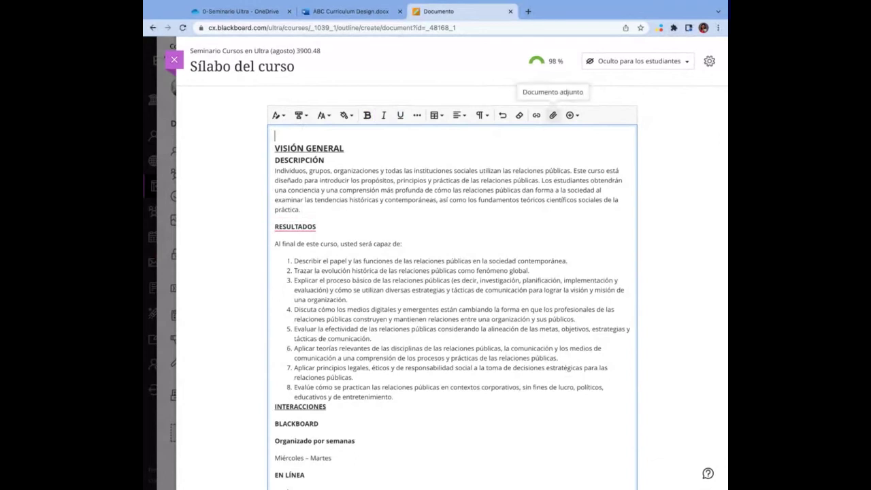
click(553, 115)
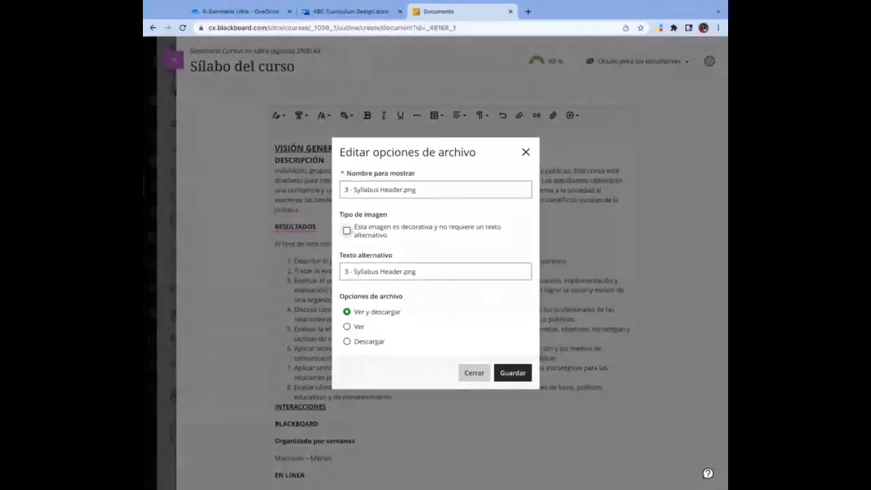
click(346, 230)
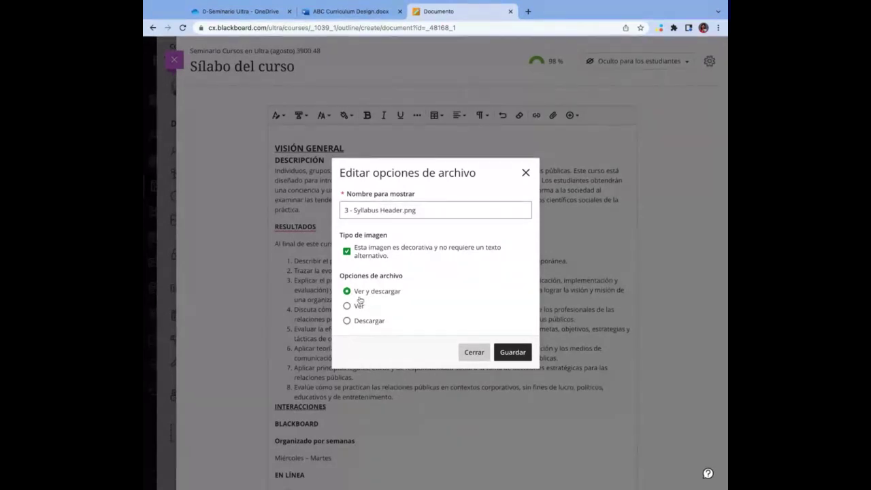
click(348, 306)
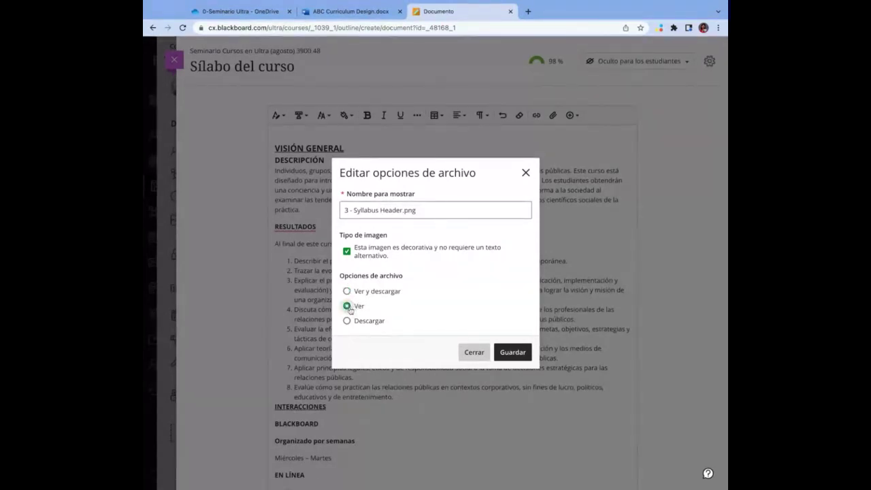
click(514, 353)
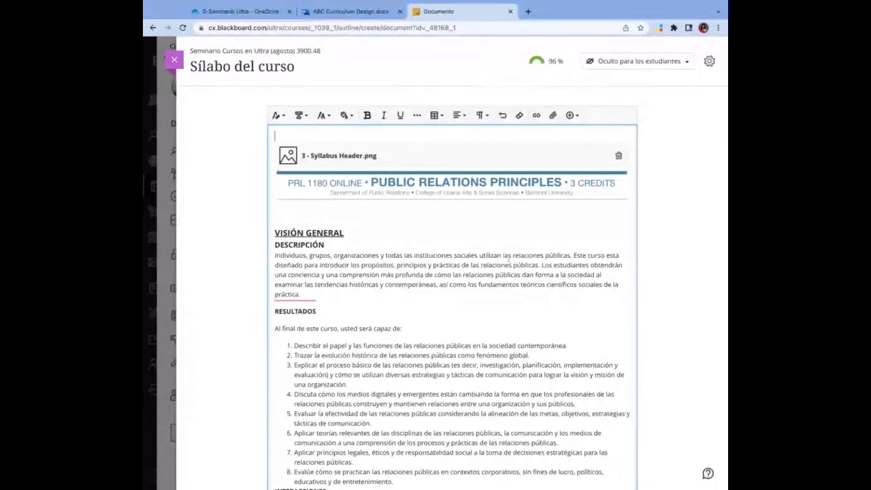
- Save the content block containing the header image and the syllabus text
click(414, 221)
scroll(417, 218, down, 1)
click(683, 304)
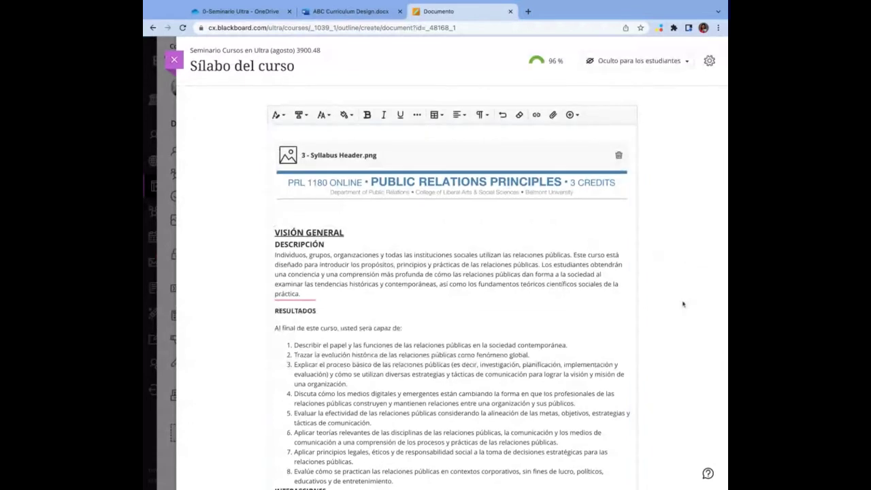
scroll(684, 304, down, 5)
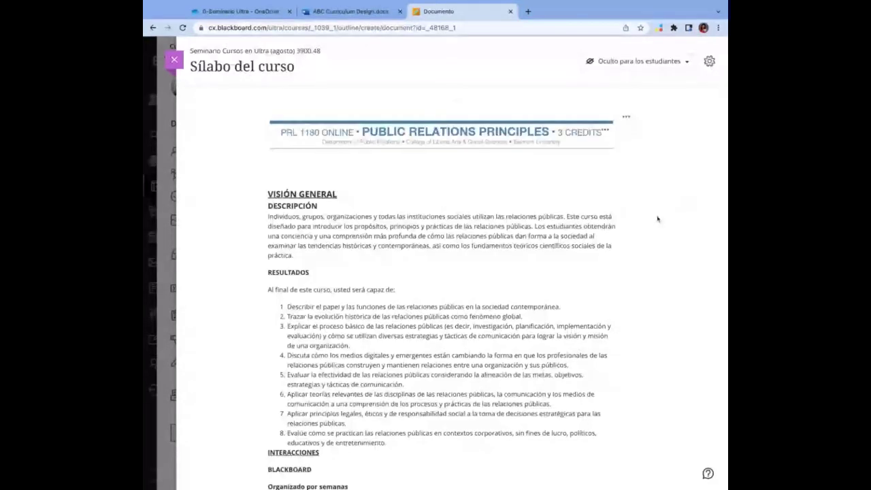
- Reopen the content block for editing and delete the extra empty lines above and below the header image
click(627, 117)
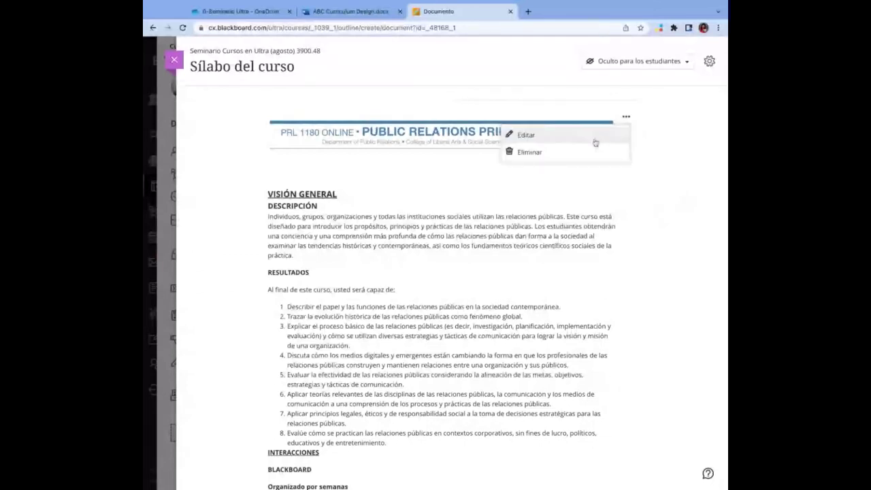
click(596, 142)
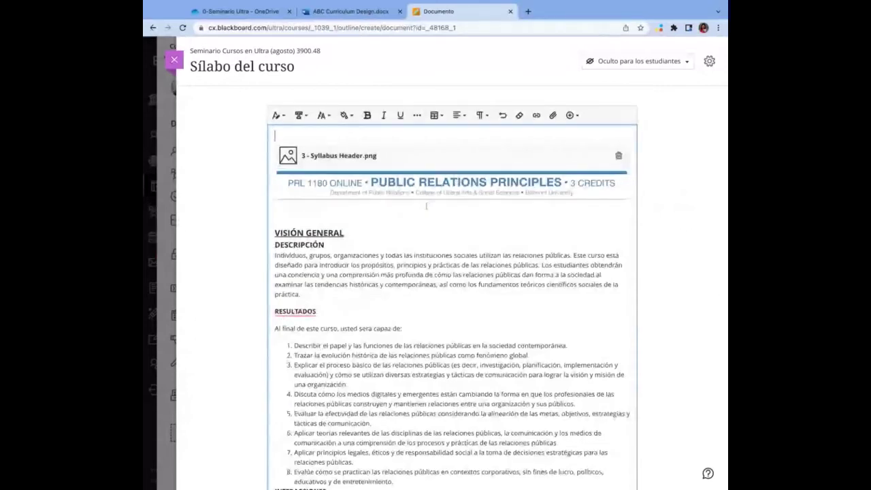
scroll(427, 205, down, 1)
click(348, 196)
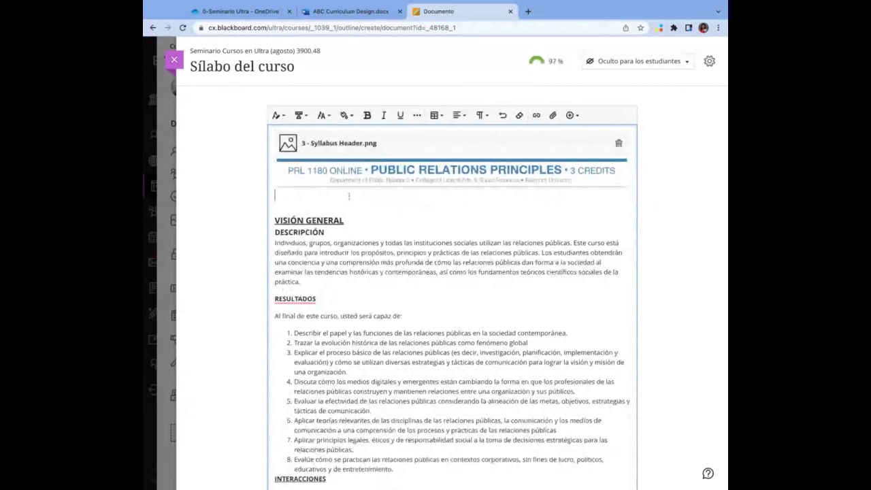
key(Delete)
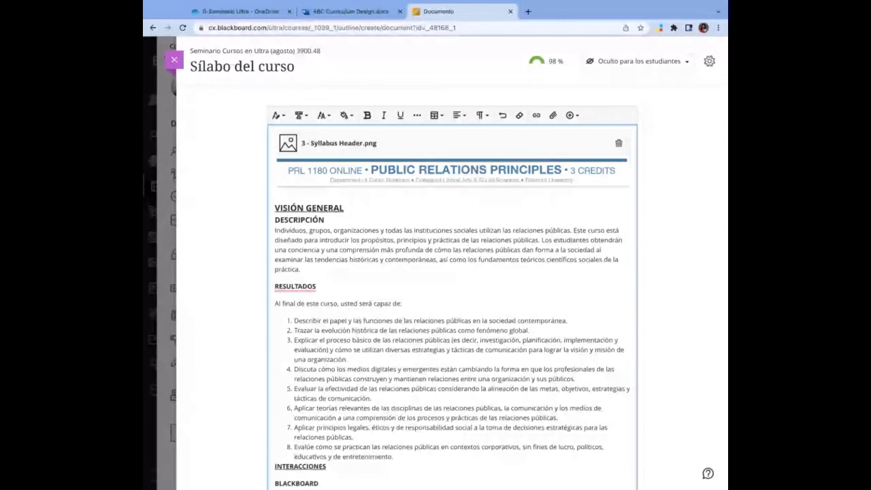
- Attach "4 - PRL 1180 Online - Syllabus & Calendar - Summer 2021.pdf" below the header as "Sílabo (descargable)" and delete an empty line under it
click(144, 270)
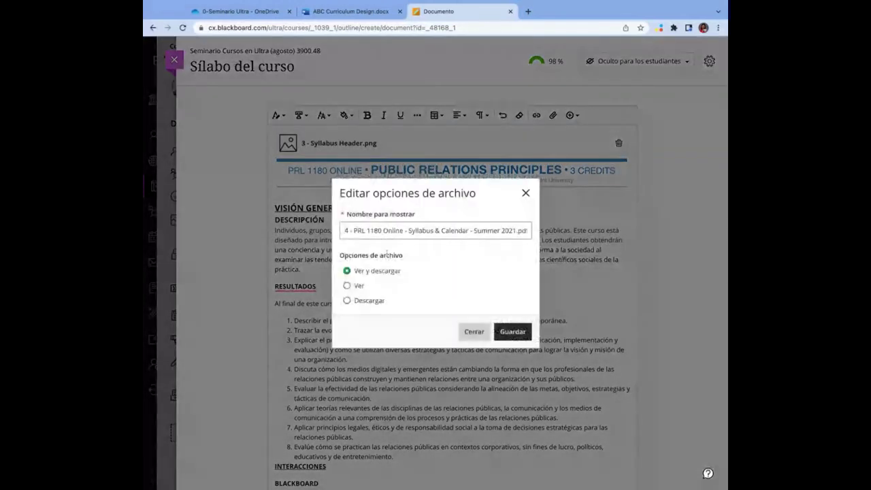
triple_click(401, 232)
text(5)
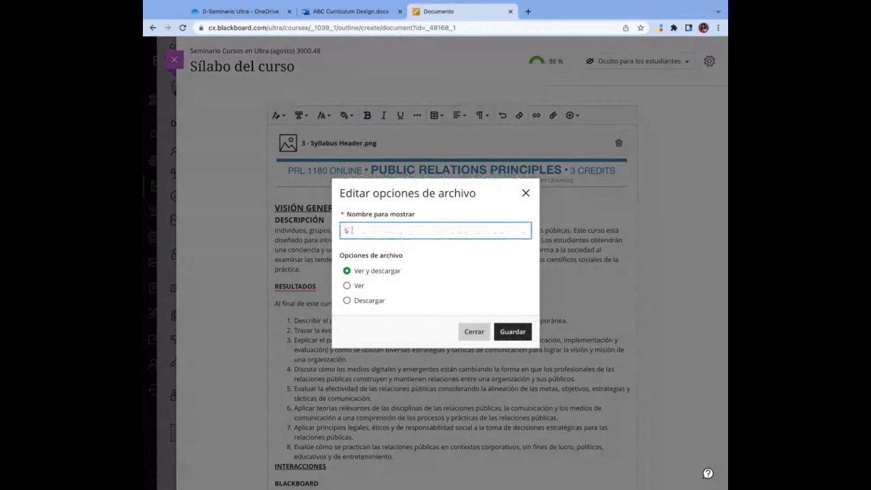
text(ílaba)
key(BackSpace)
text(o (descargable))
click(516, 333)
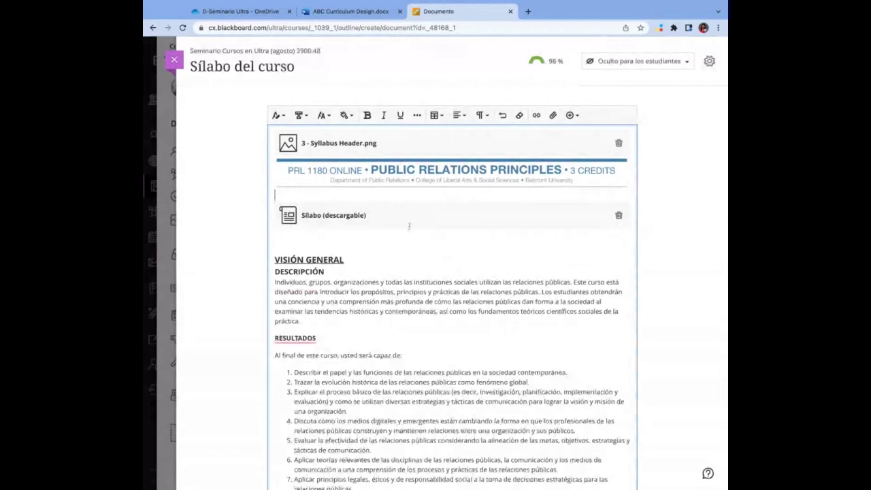
click(337, 236)
key(Delete)
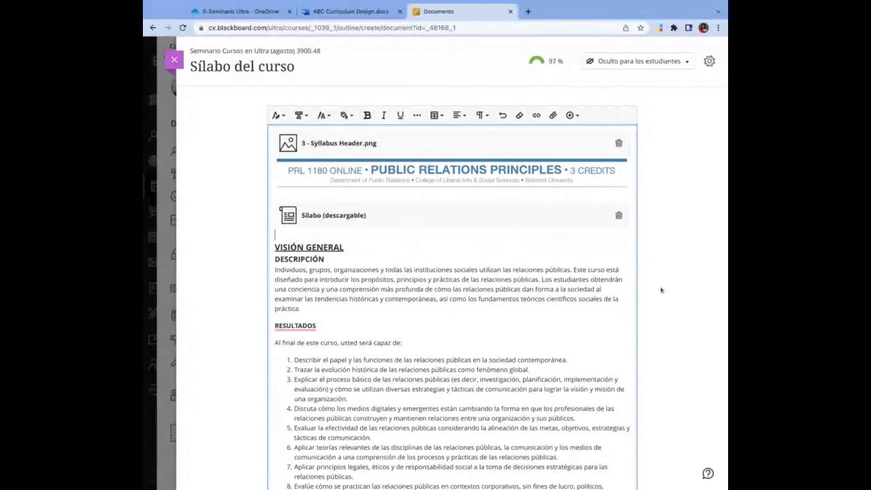
- Save the syllabus content block and check the header image in its enlarged view
scroll(661, 290, down, 2)
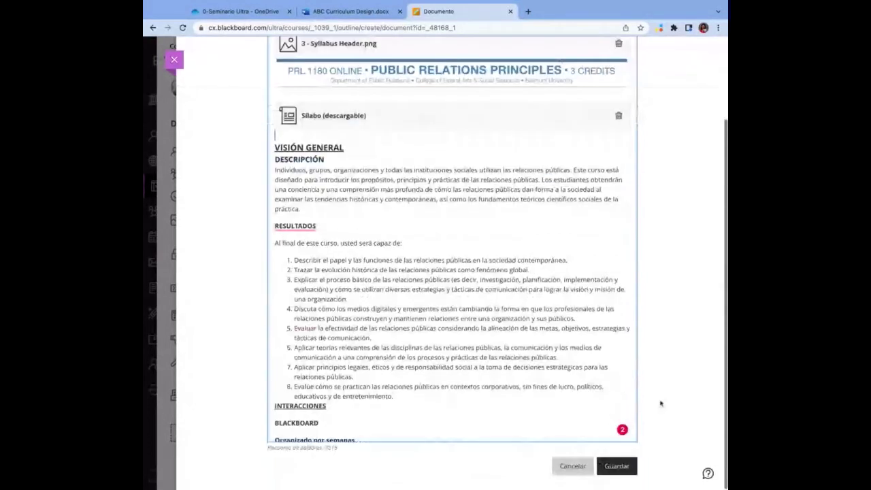
click(616, 467)
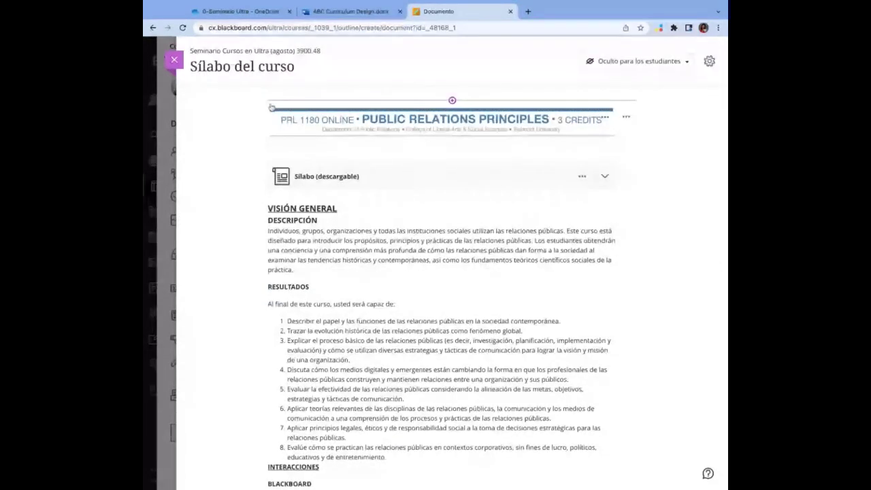
click(550, 129)
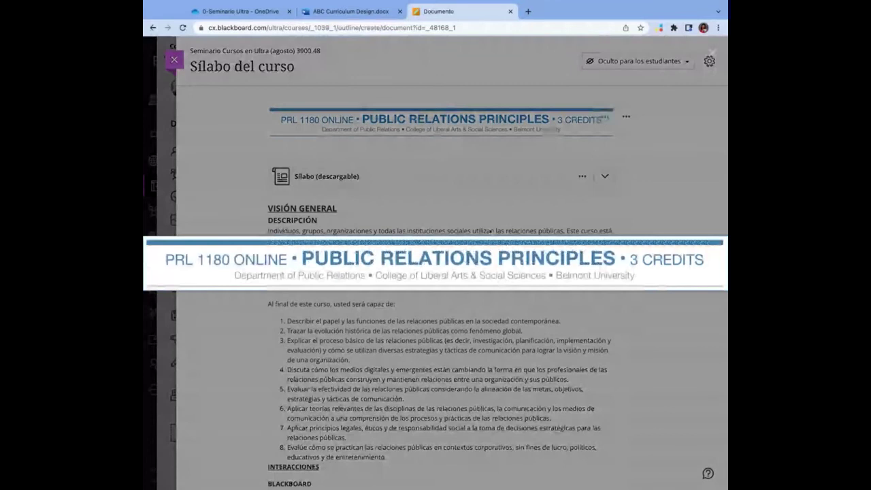
click(490, 232)
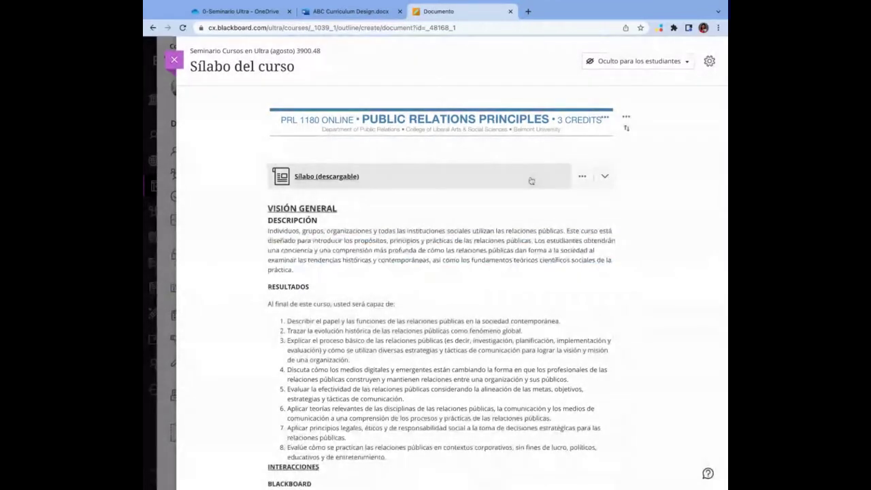
- Expand the inline preview of "Sílabo (descargable)", look over its first page and collapse the preview
click(606, 178)
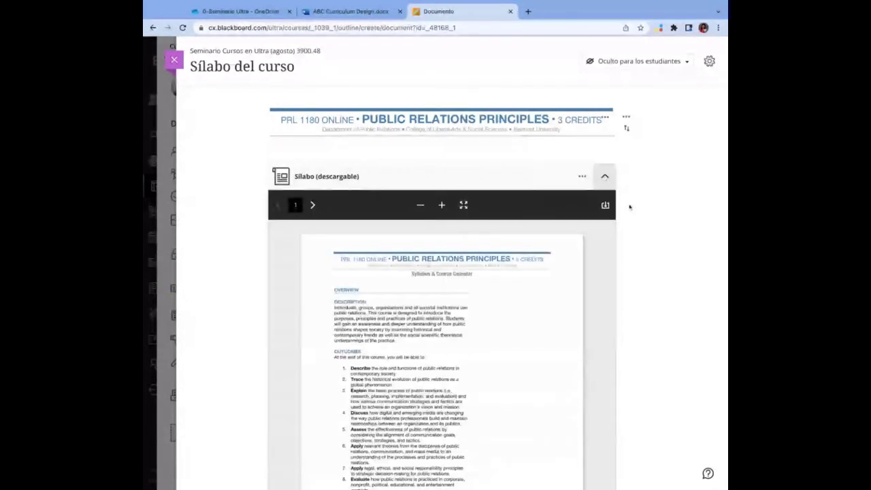
scroll(627, 221, down, 2)
scroll(626, 223, down, 3)
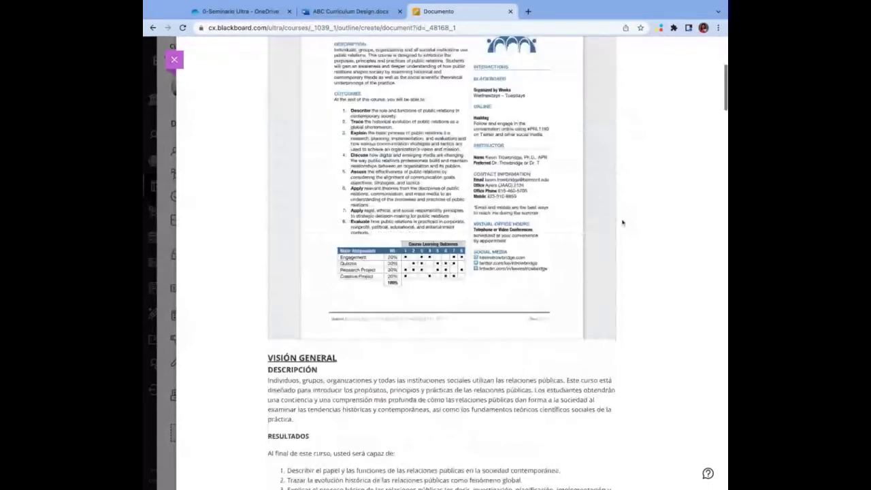
scroll(622, 222, up, 2)
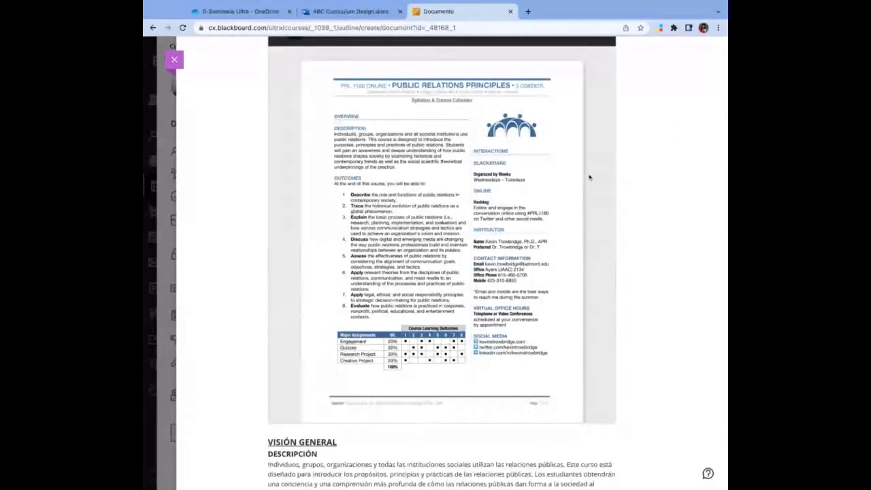
scroll(590, 177, up, 2)
scroll(589, 177, up, 2)
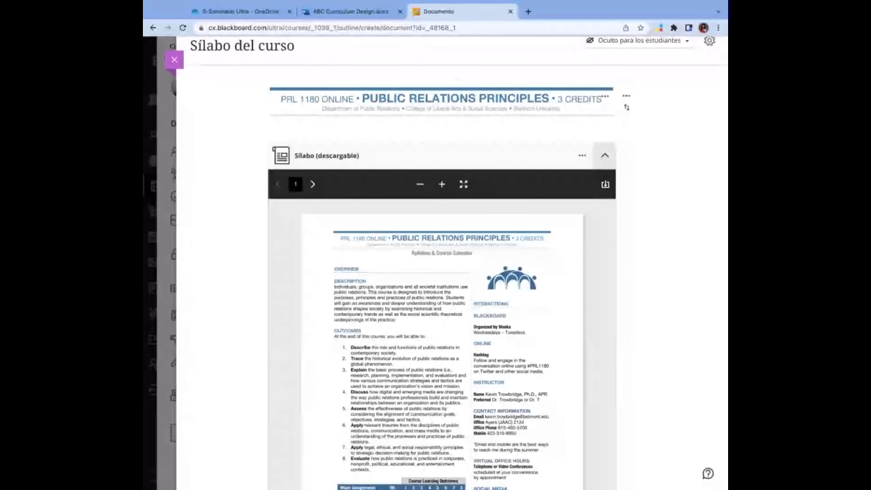
click(605, 155)
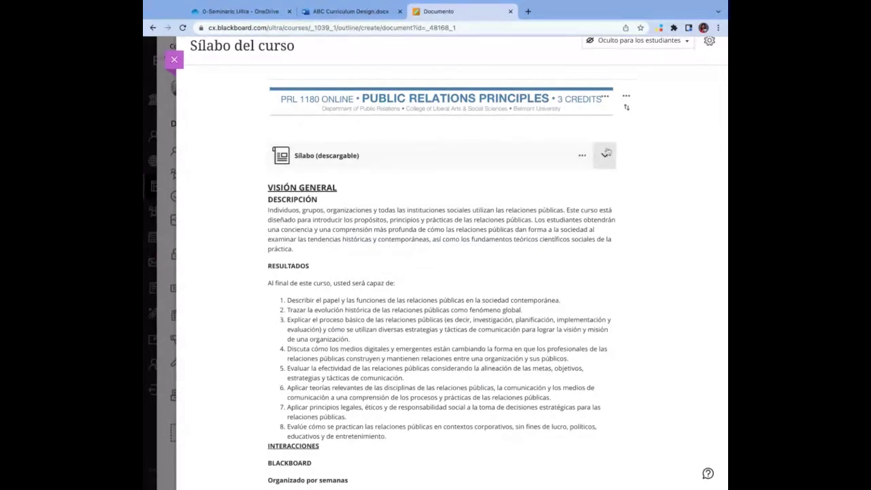
- Close the syllabus document and connect to OneDrive with the Microsoft account for a cloud import below "Sílabo del curso"
click(175, 60)
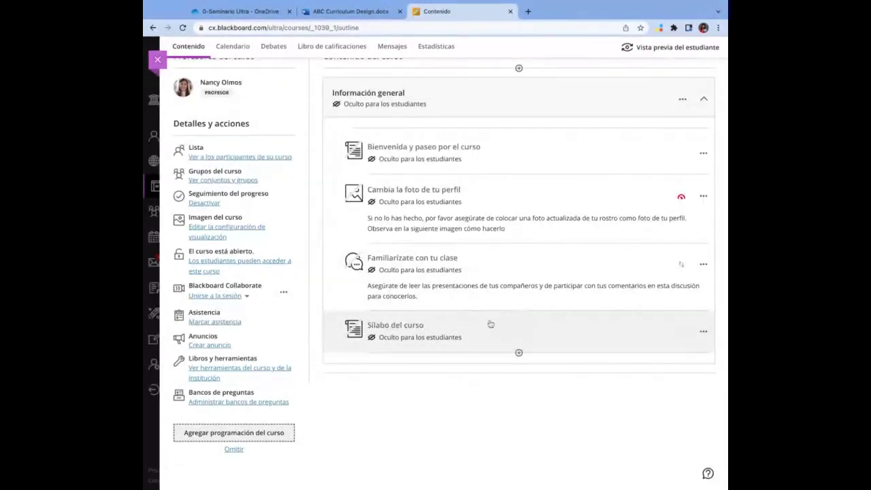
click(519, 352)
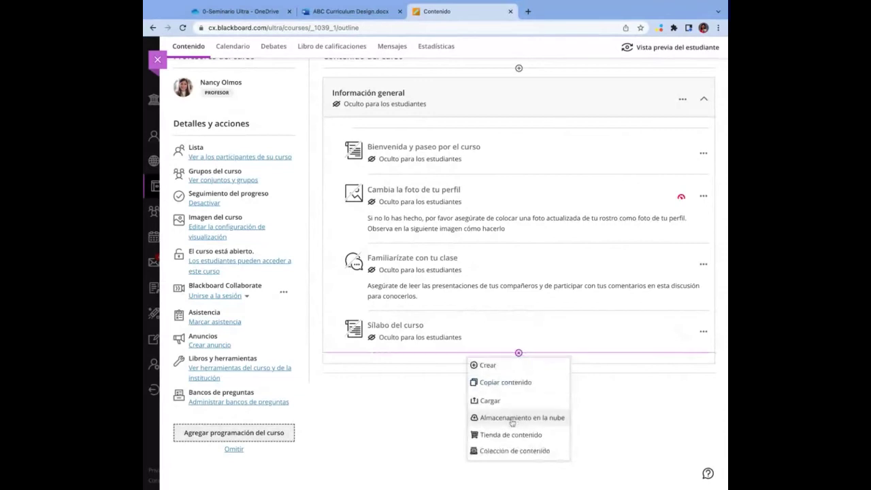
click(513, 421)
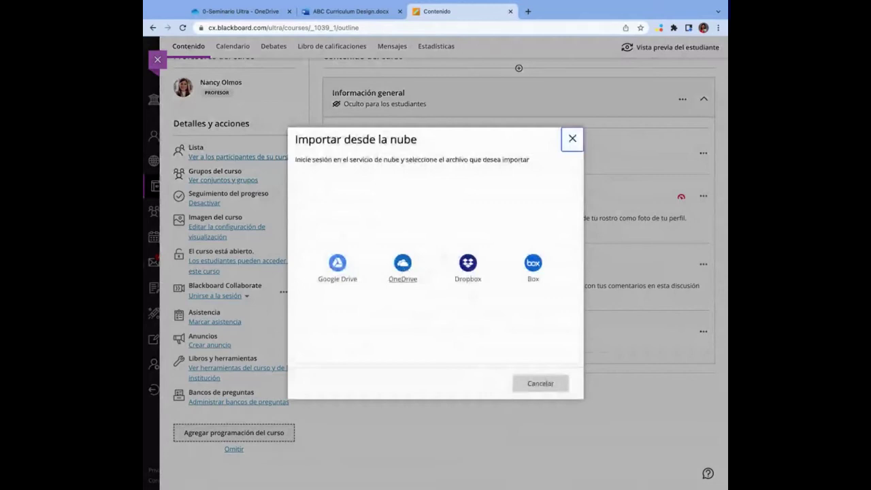
click(403, 266)
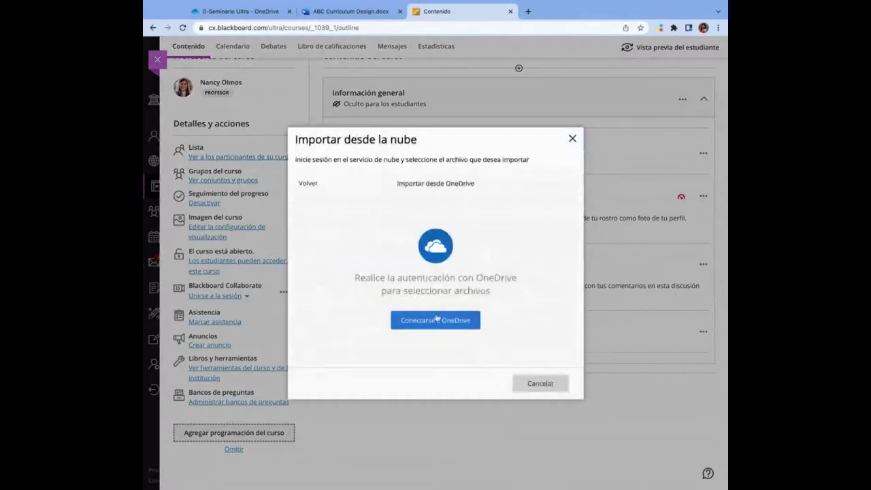
click(439, 321)
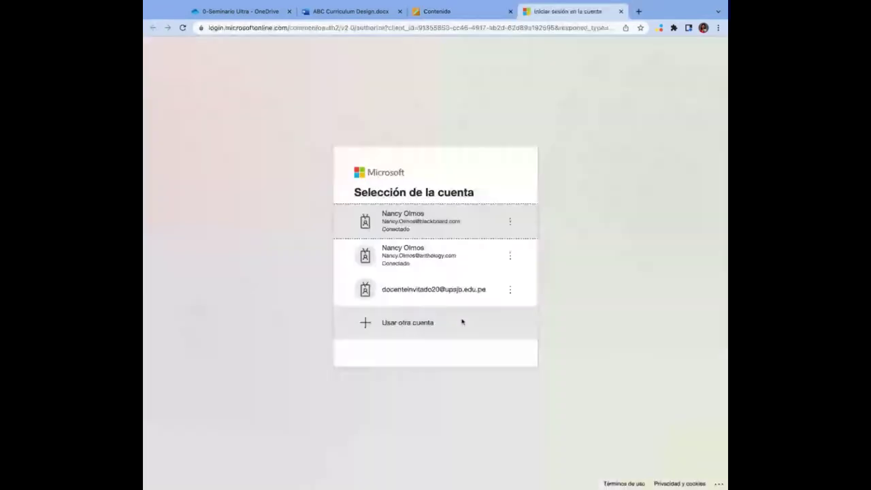
click(495, 289)
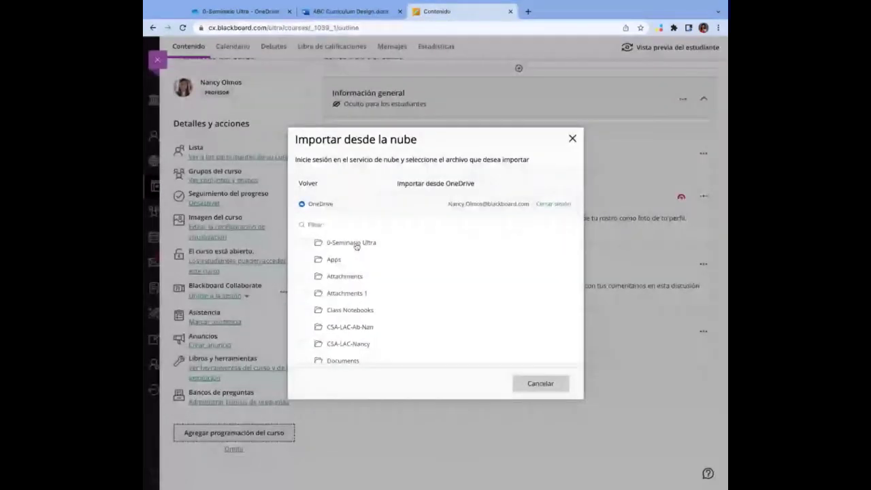
- Import "15 Things to Try in an Ultra Course.pdf" from the OneDrive folder "0-Seminario Ultra" into "Información general"
click(356, 245)
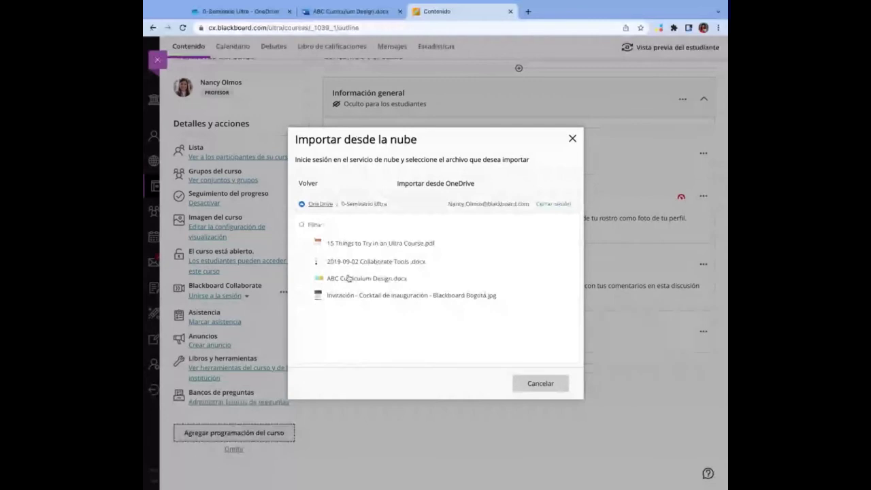
click(303, 244)
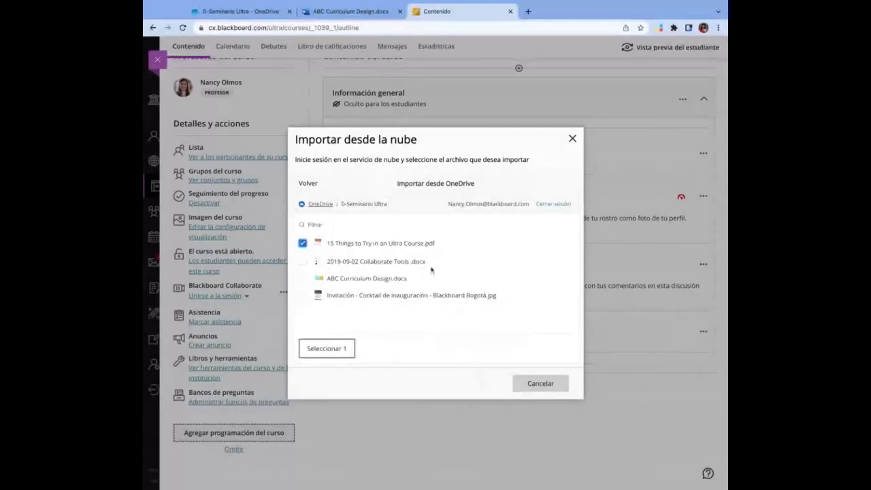
click(334, 350)
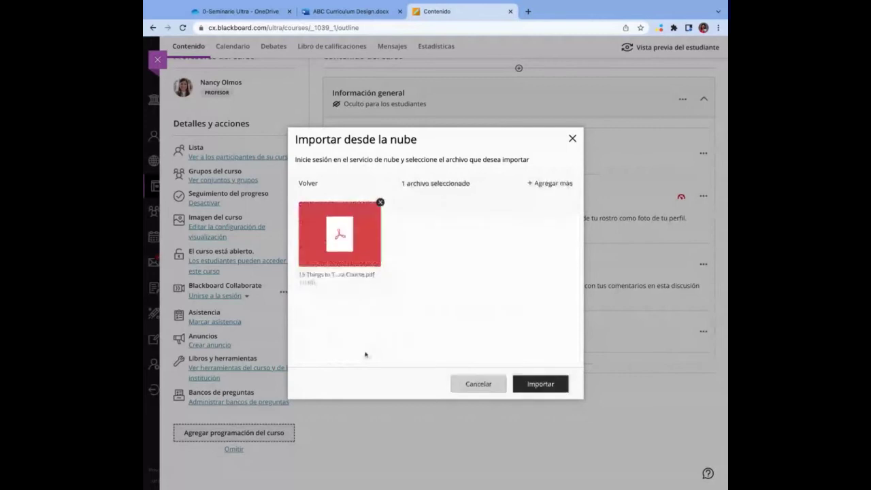
click(542, 386)
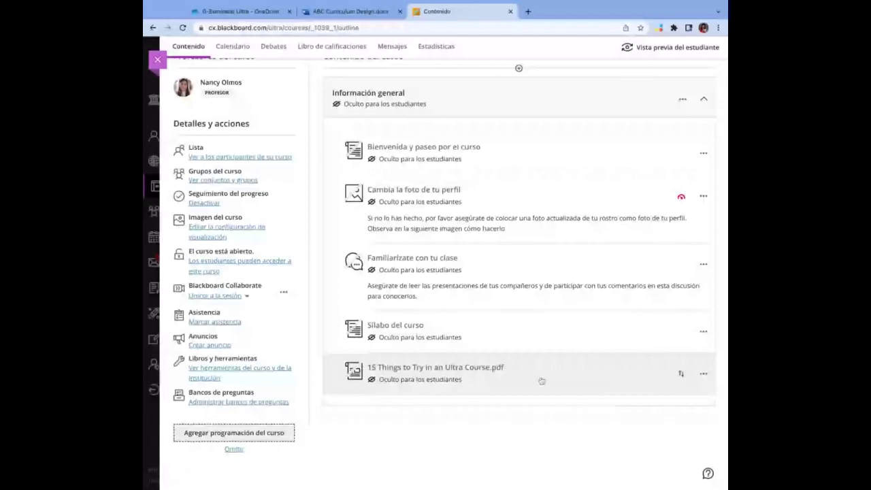
- Examine the edit settings of "15 Things to Try in an Ultra Course.pdf", including its view and download options, and cancel
click(703, 375)
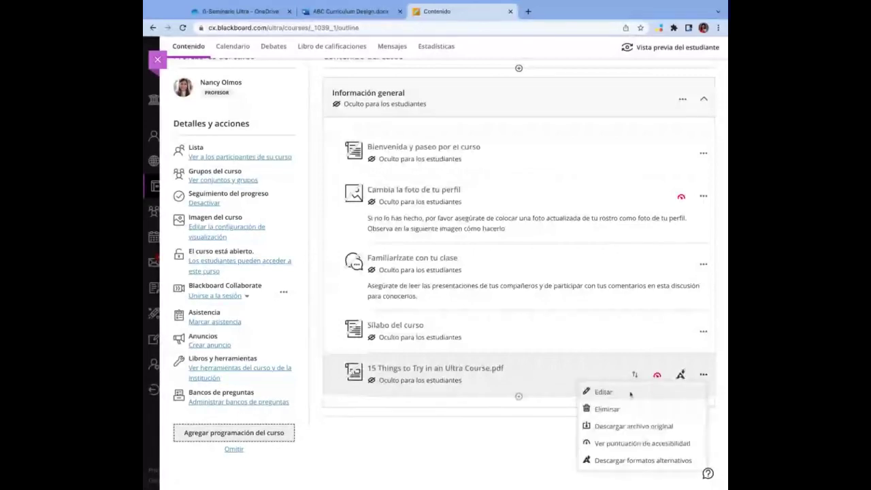
click(603, 392)
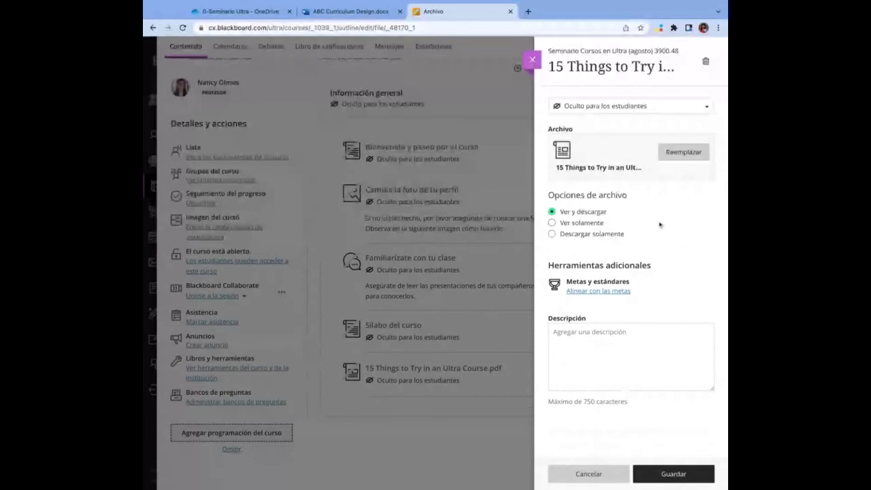
click(601, 479)
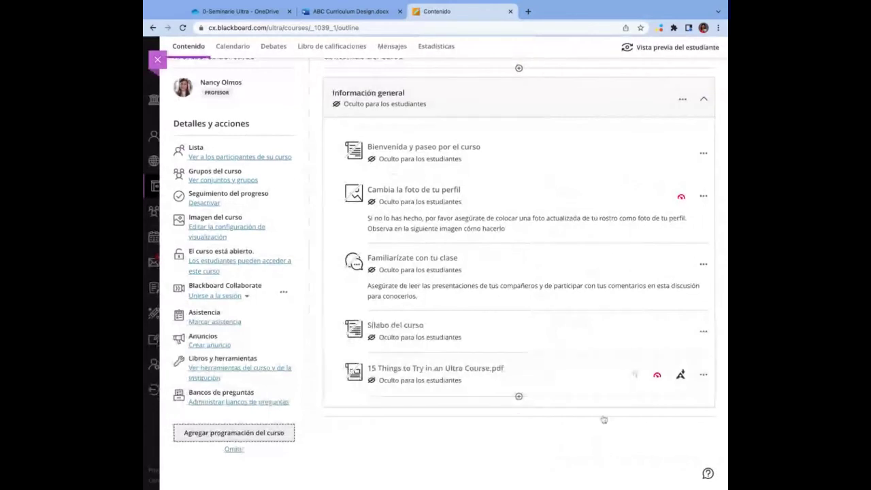
- View the course in the student preview and leave it, deleting the preview user and its data
scroll(603, 422, up, 2)
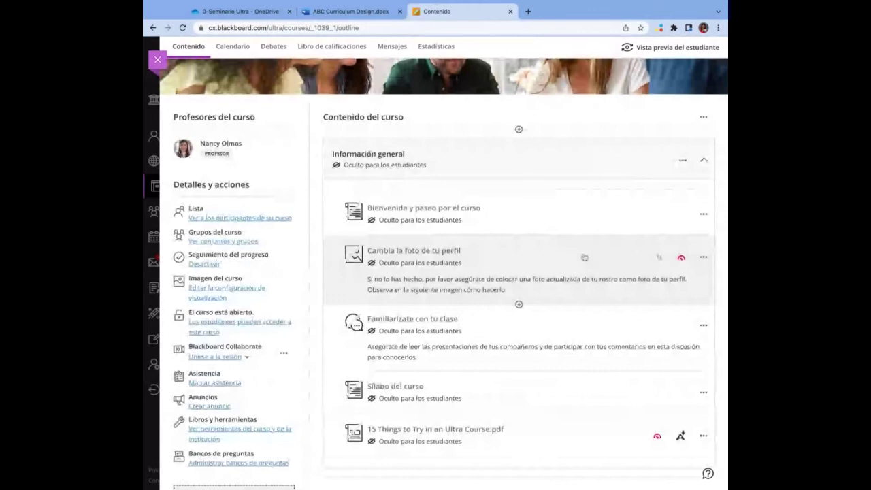
scroll(584, 257, up, 4)
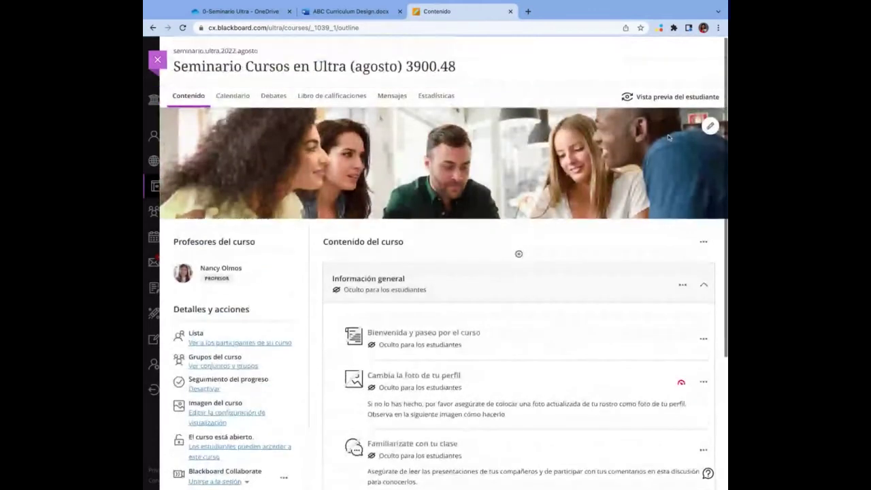
click(663, 98)
click(494, 199)
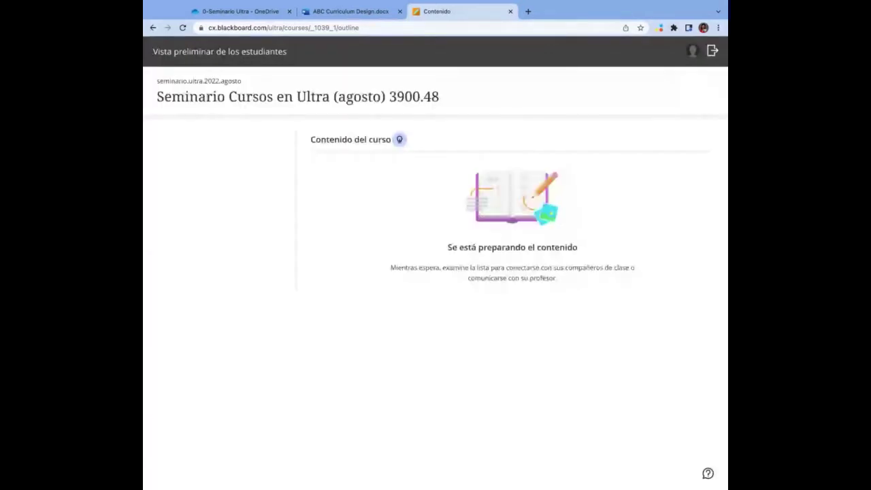
click(713, 52)
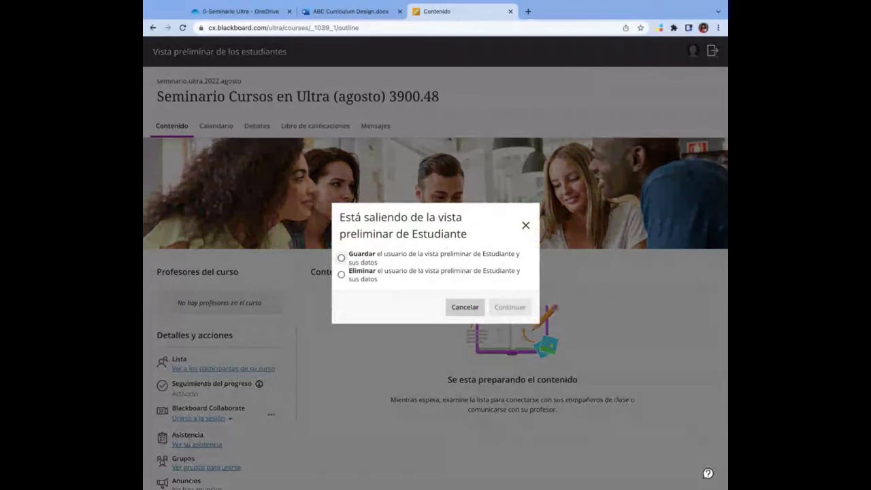
click(341, 274)
click(516, 314)
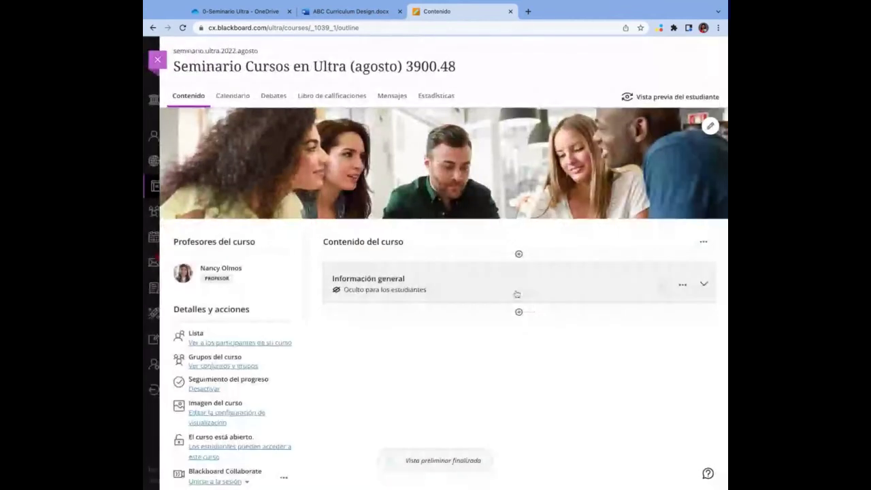
- Expand "Información general" and examine its visibility options without changing the current one
click(499, 288)
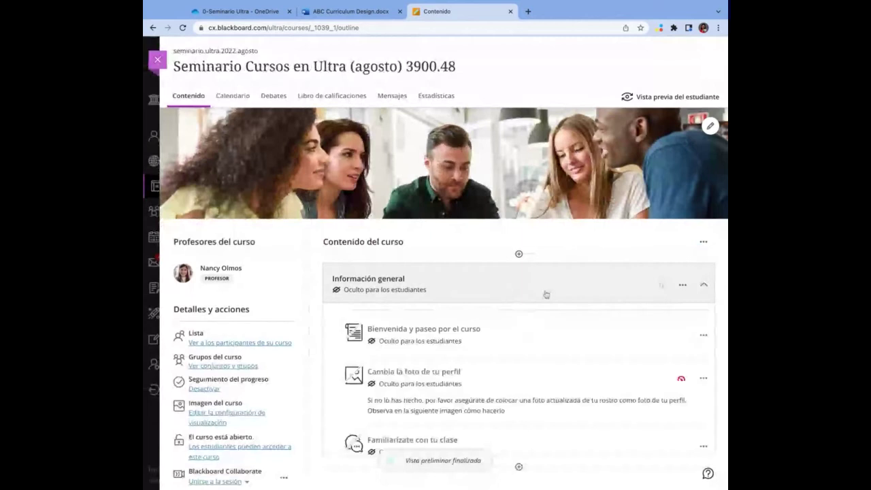
scroll(546, 294, down, 1)
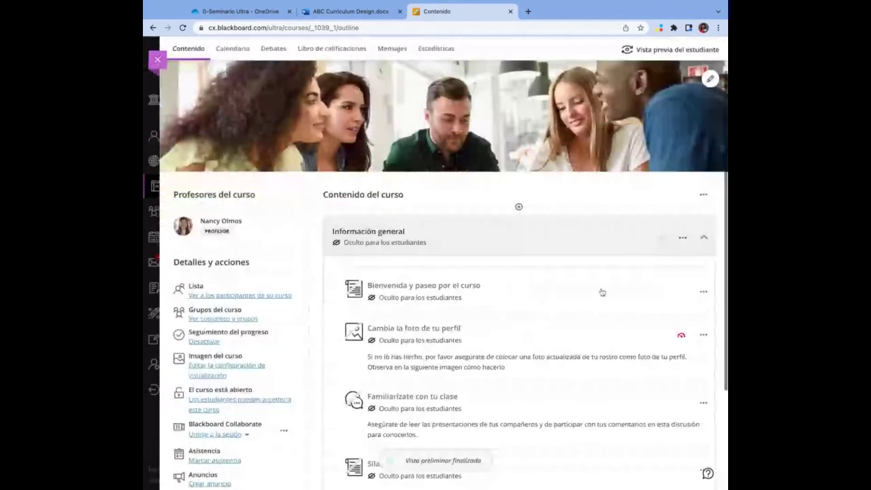
scroll(602, 292, up, 1)
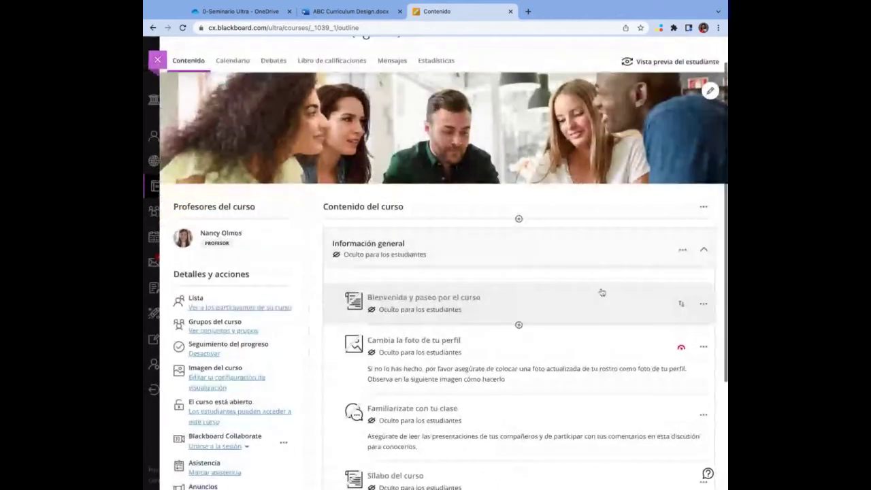
scroll(601, 292, up, 1)
click(385, 282)
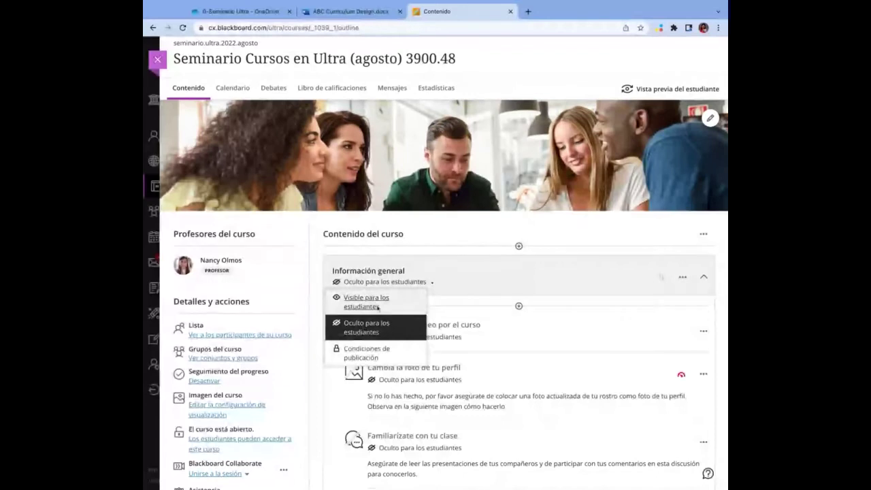
click(589, 251)
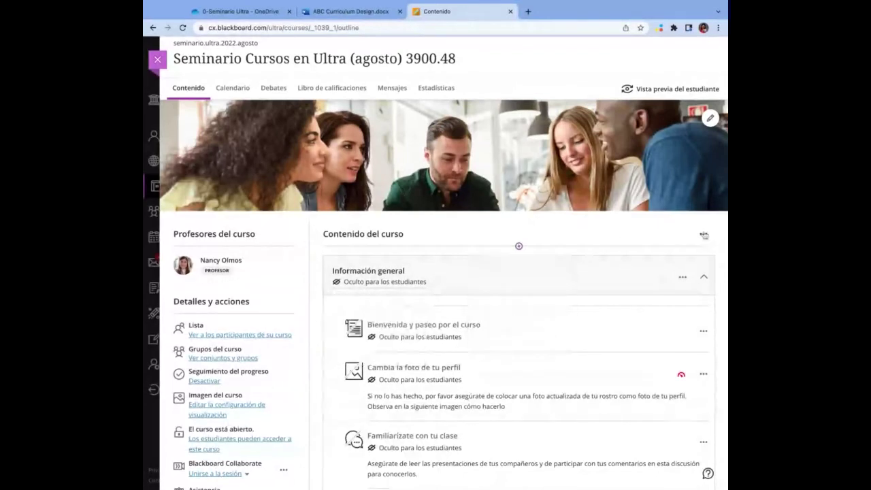
- Make the "Información general" module visible to students through batch editing
click(705, 235)
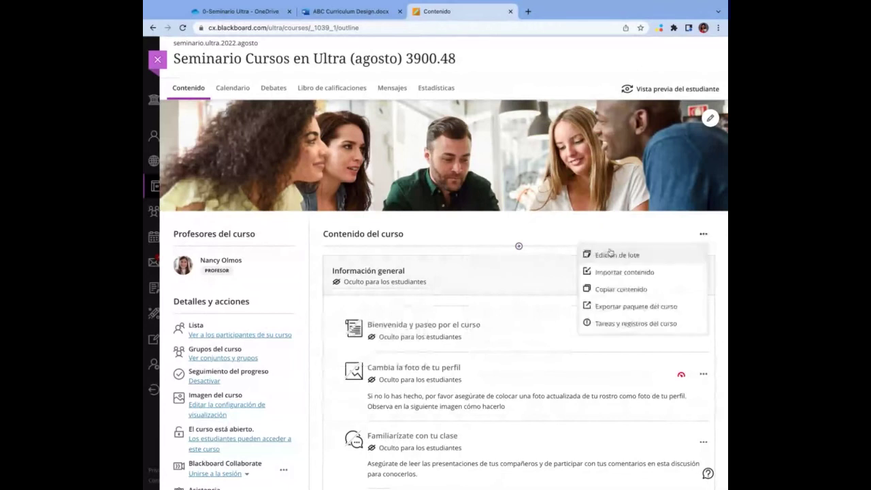
click(611, 254)
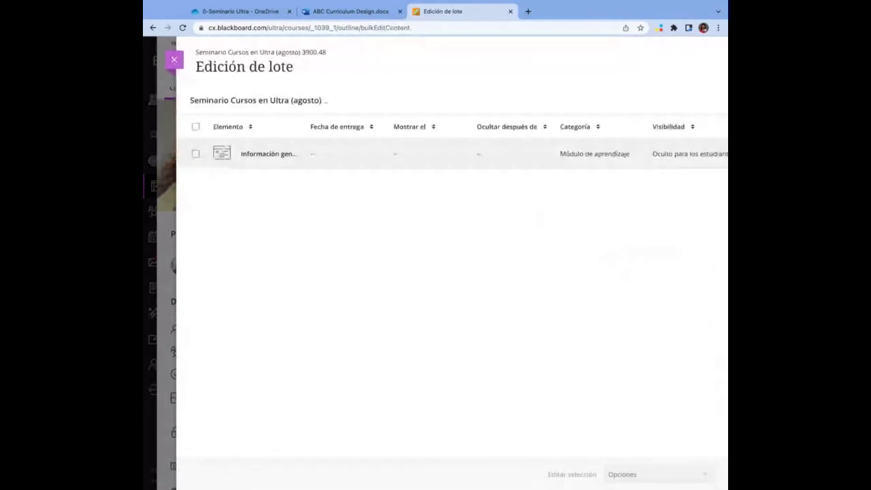
click(196, 154)
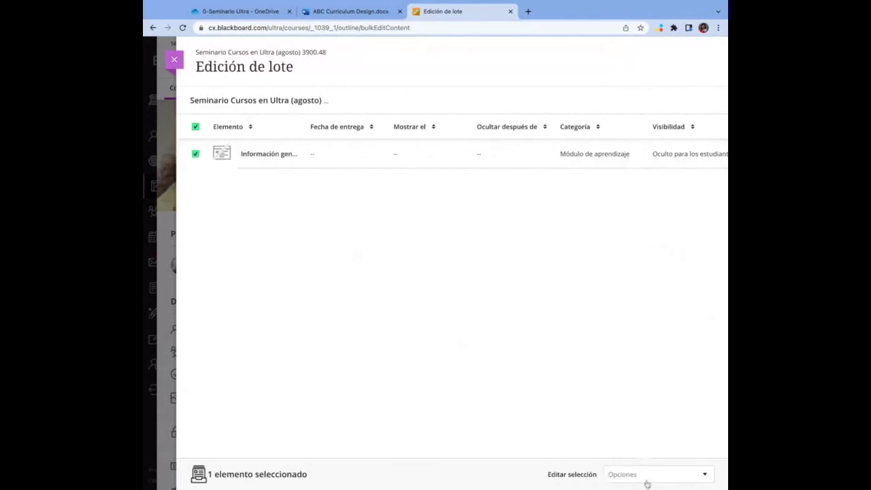
click(645, 481)
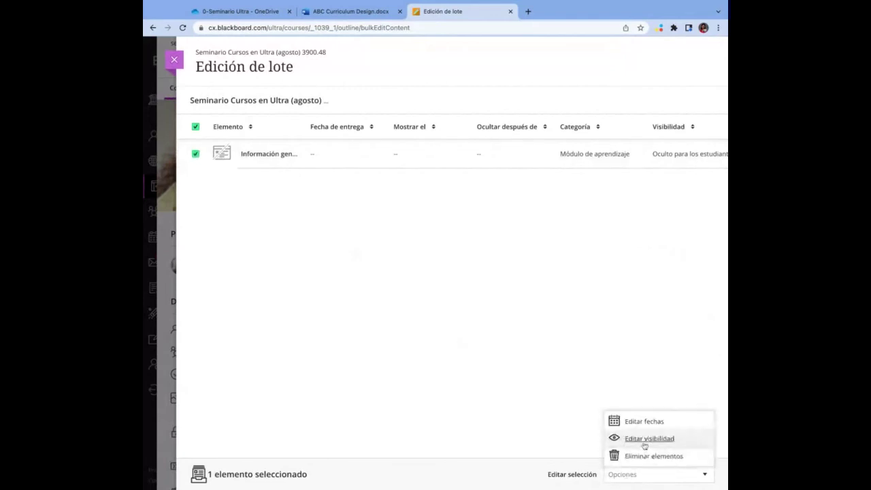
click(647, 439)
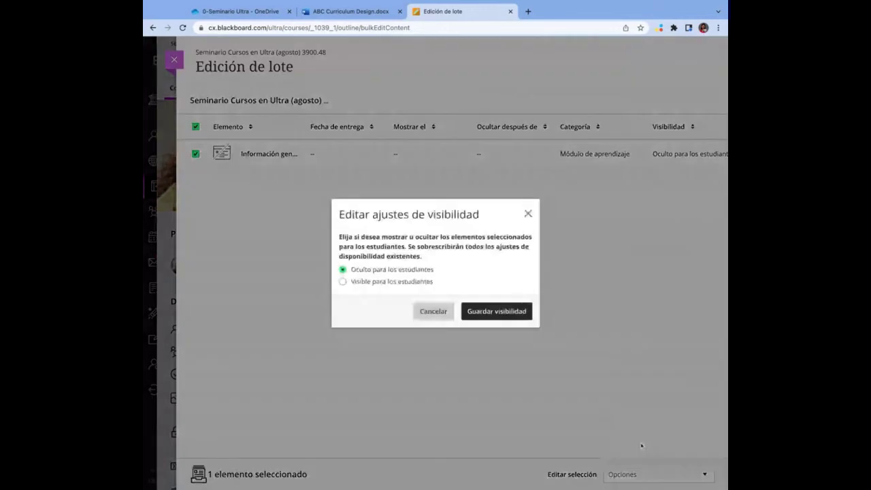
click(359, 280)
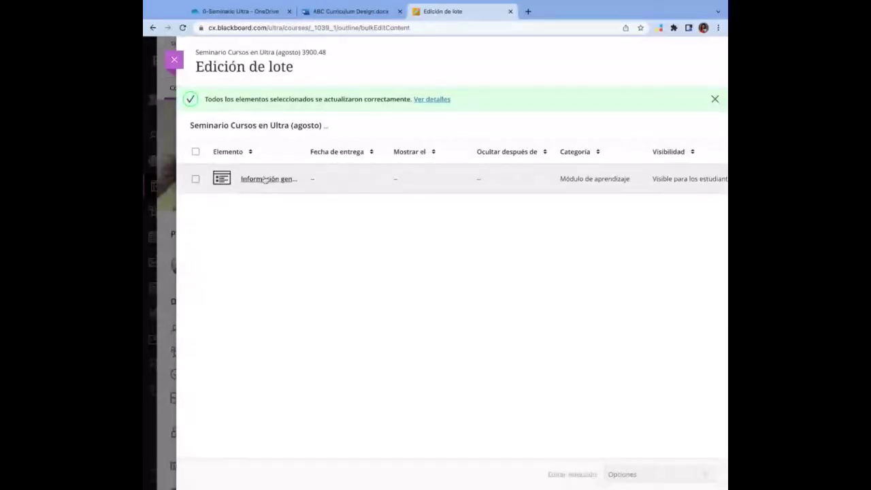
- Make all the items inside "Información general" visible to students in batch editing and return to the course content
click(266, 179)
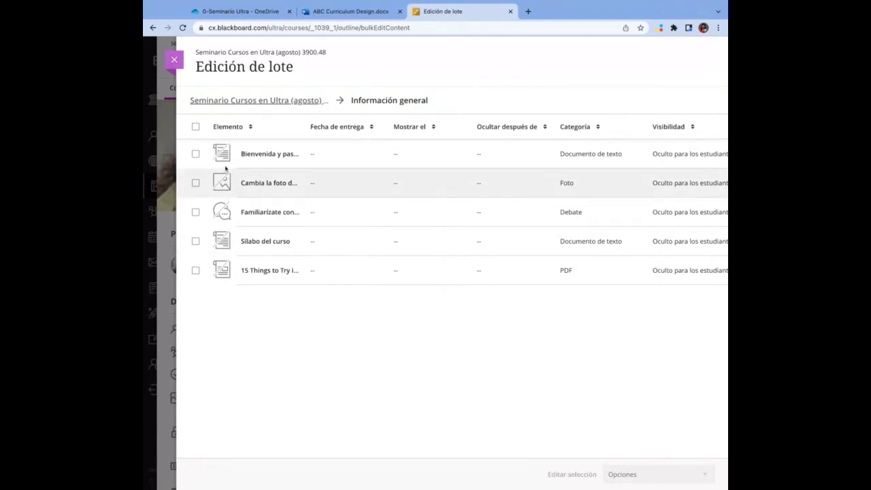
click(195, 127)
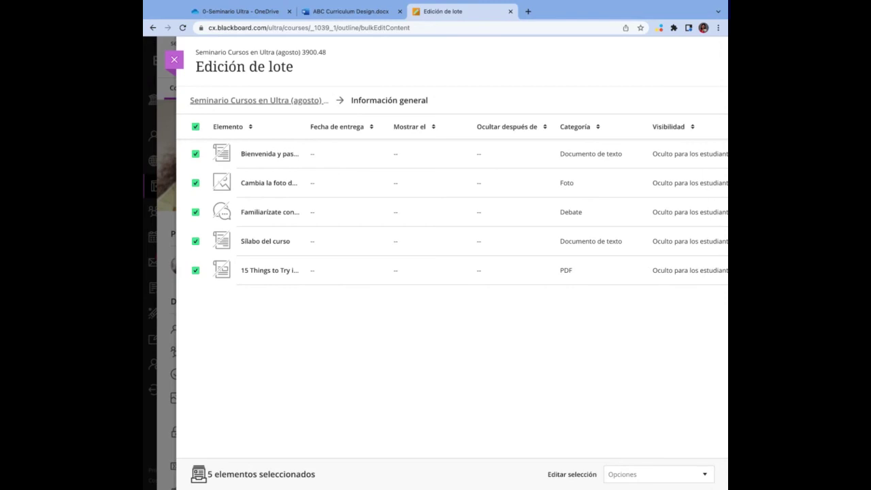
click(665, 476)
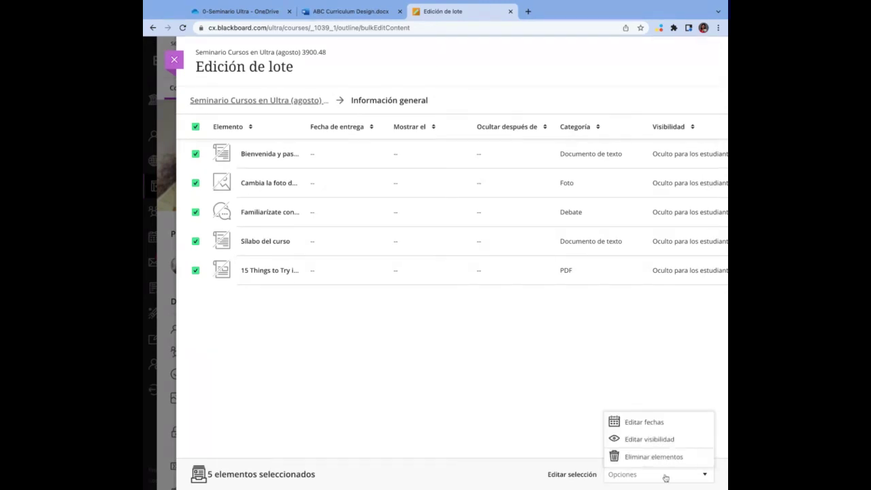
click(652, 439)
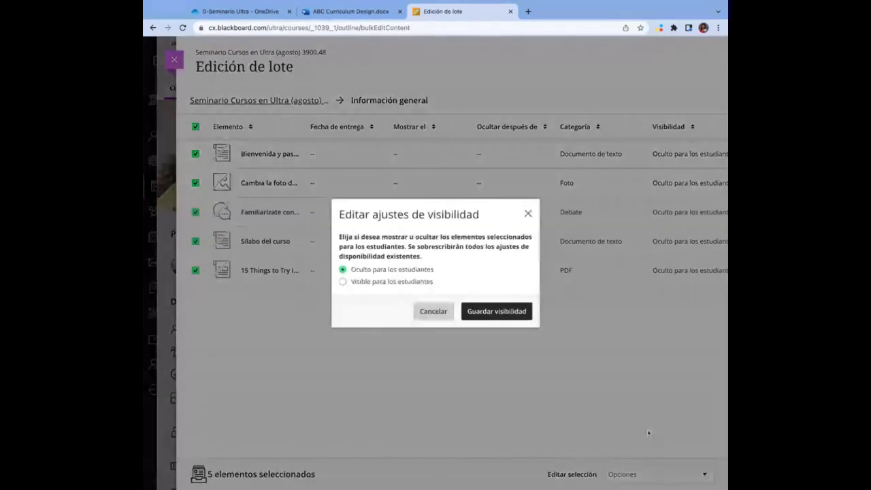
click(357, 281)
click(492, 312)
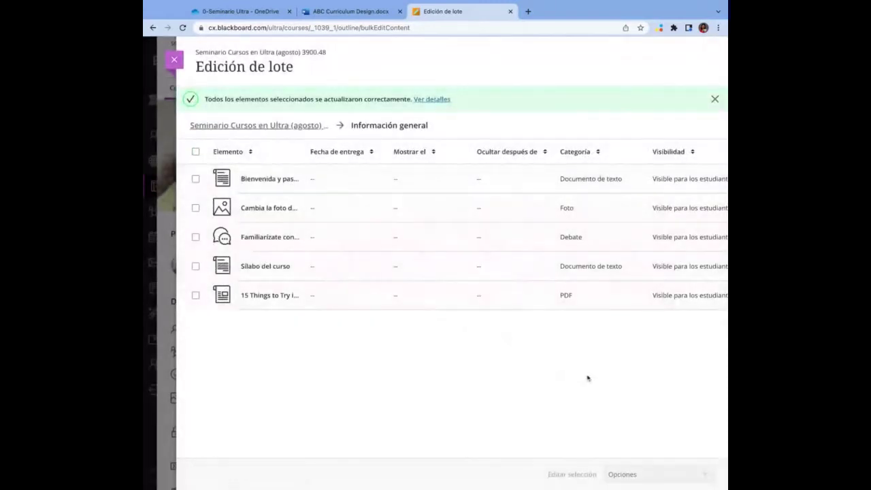
click(175, 61)
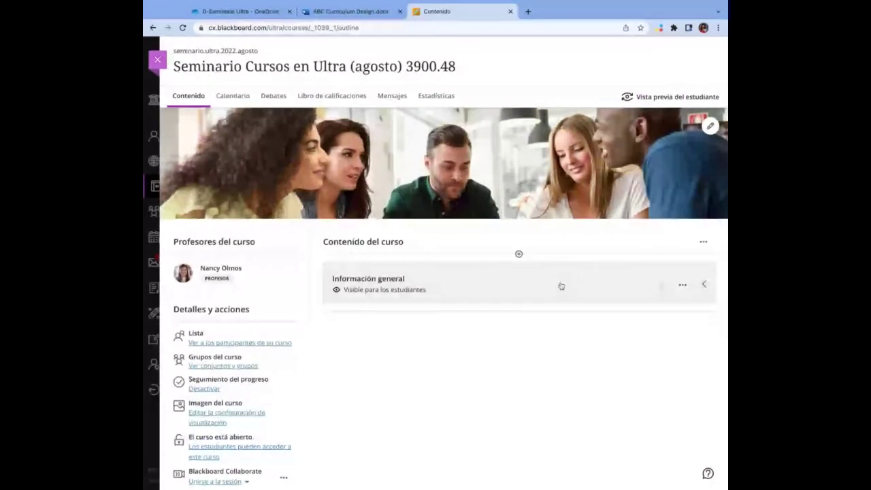
- Expand "Información general" and examine the visibility status of the module and its items
click(562, 286)
scroll(565, 283, down, 3)
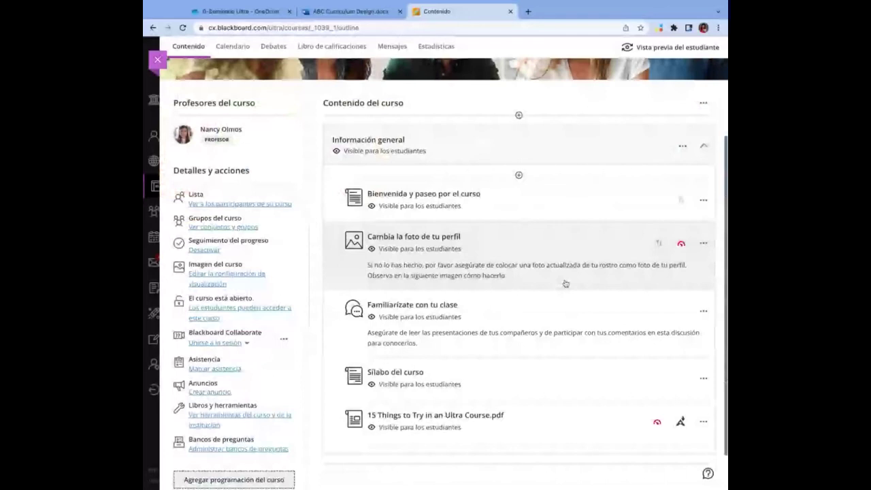
scroll(565, 283, down, 1)
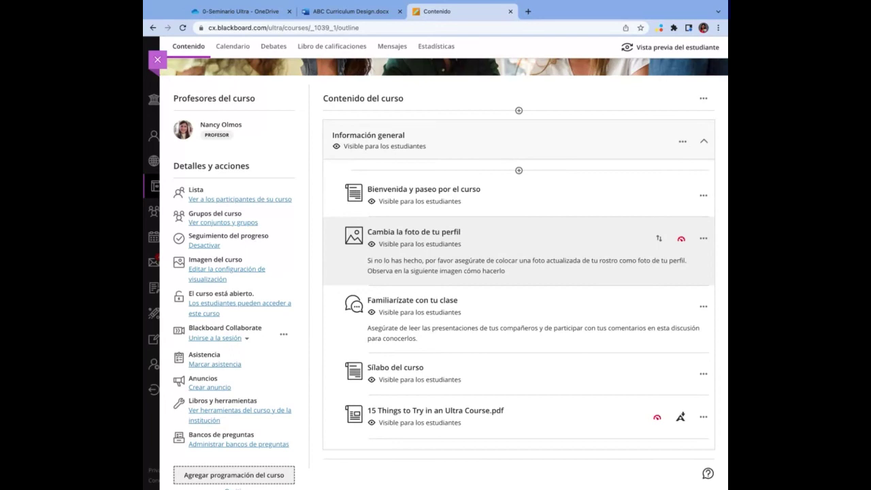
scroll(516, 369, up, 3)
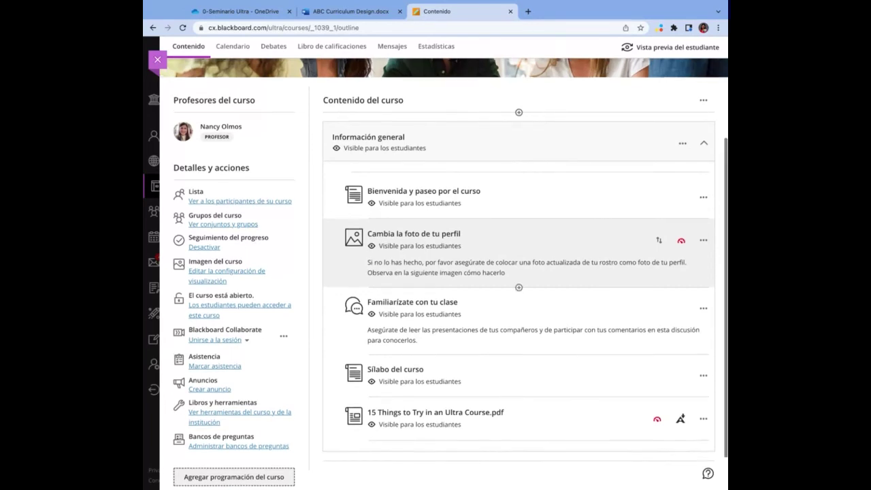
scroll(516, 369, up, 1)
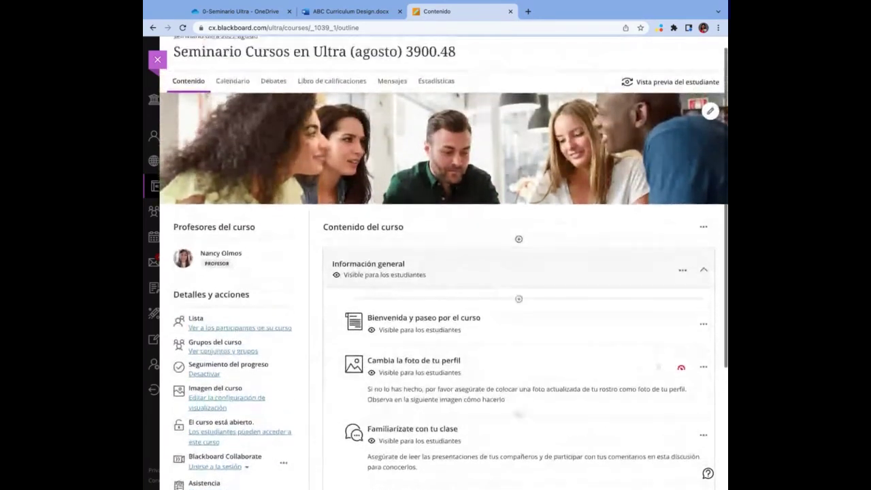
scroll(516, 368, down, 2)
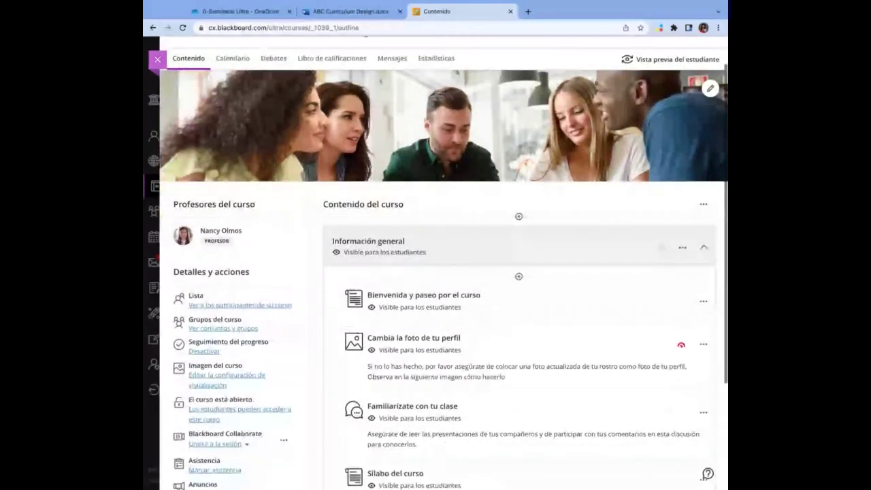
scroll(661, 213, down, 2)
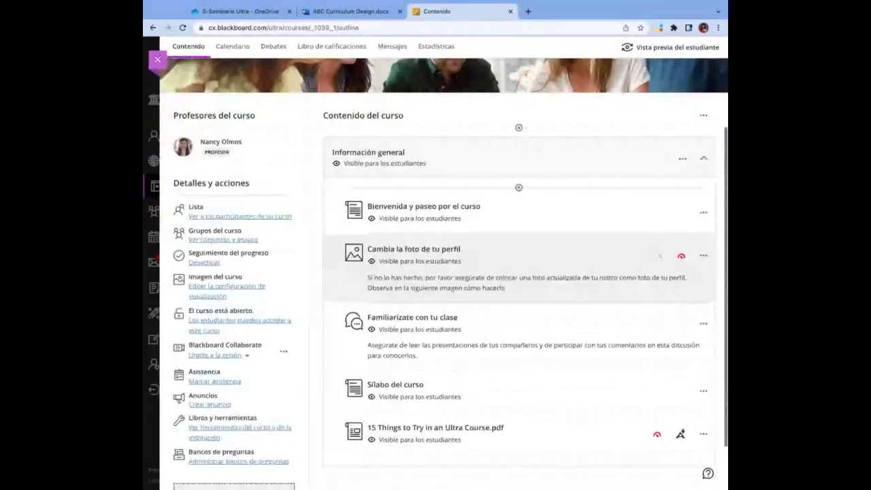
scroll(659, 256, down, 2)
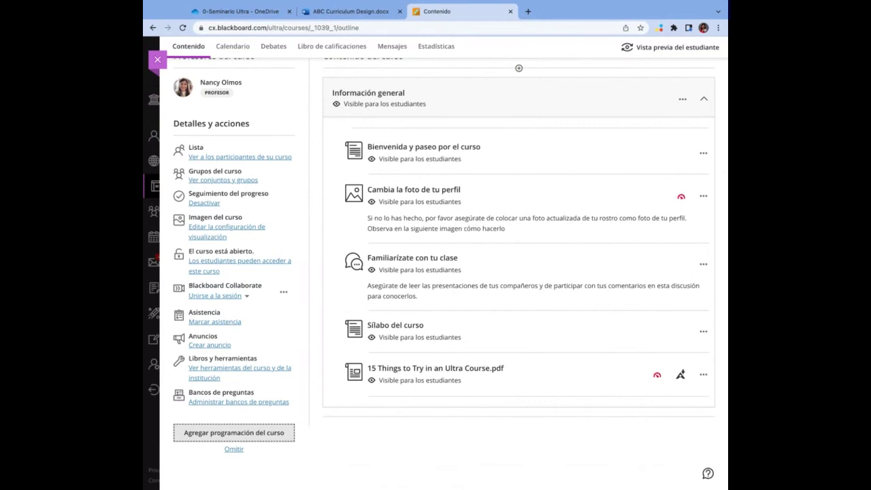
- Add a meeting time to the course schedule with the alias "Clase presencial"
click(206, 436)
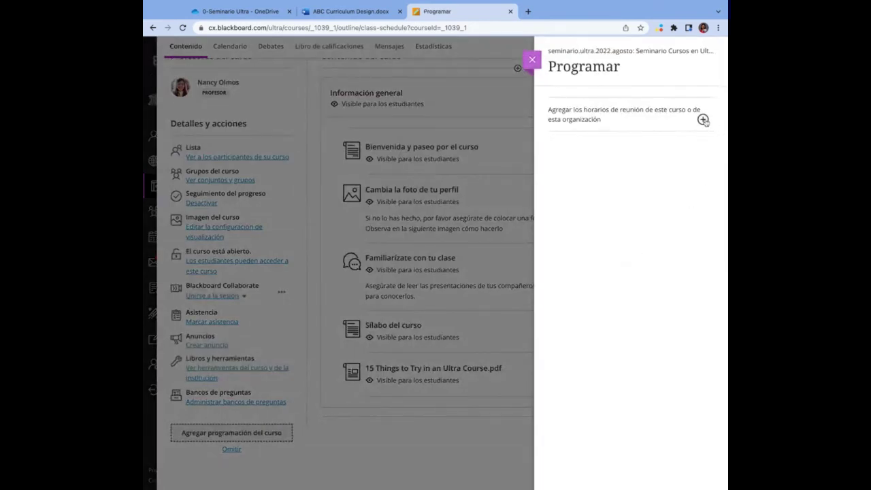
click(703, 120)
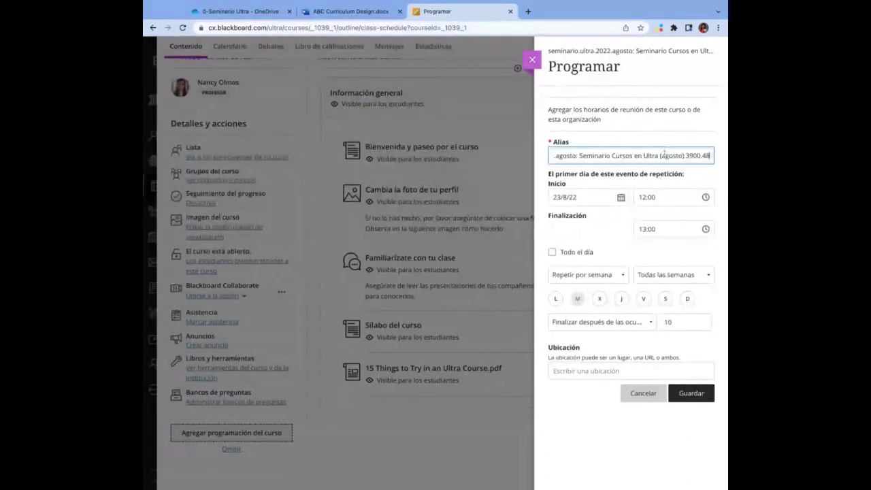
double_click(664, 156)
triple_click(664, 155)
text(Clase)
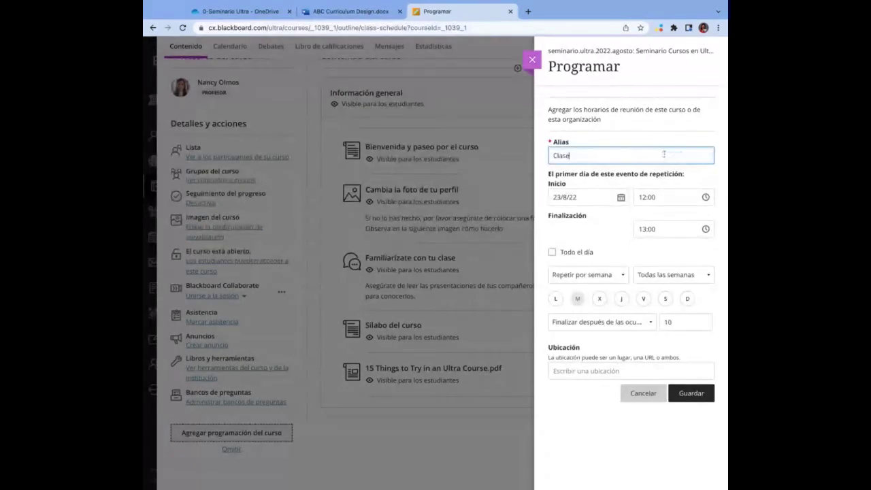
text( presencial)
- Try 29/8/22 as the first day of the recurring meeting and go back to 23/8/22
click(620, 197)
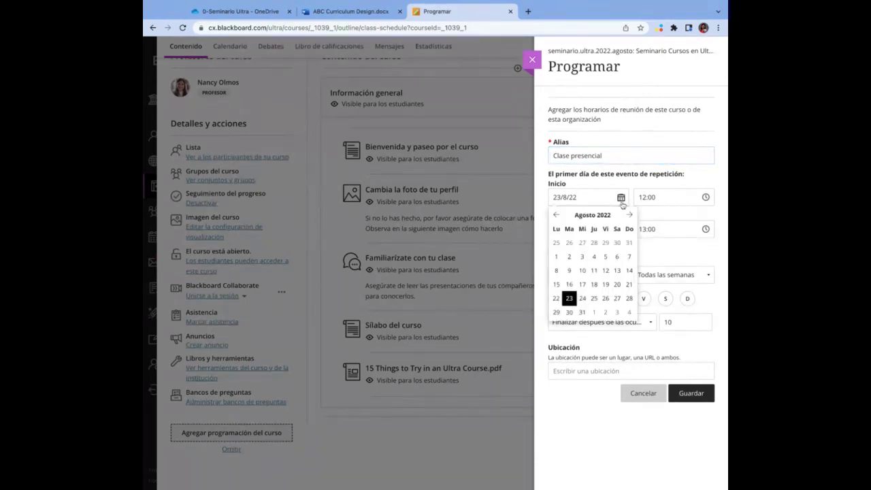
click(556, 311)
click(621, 198)
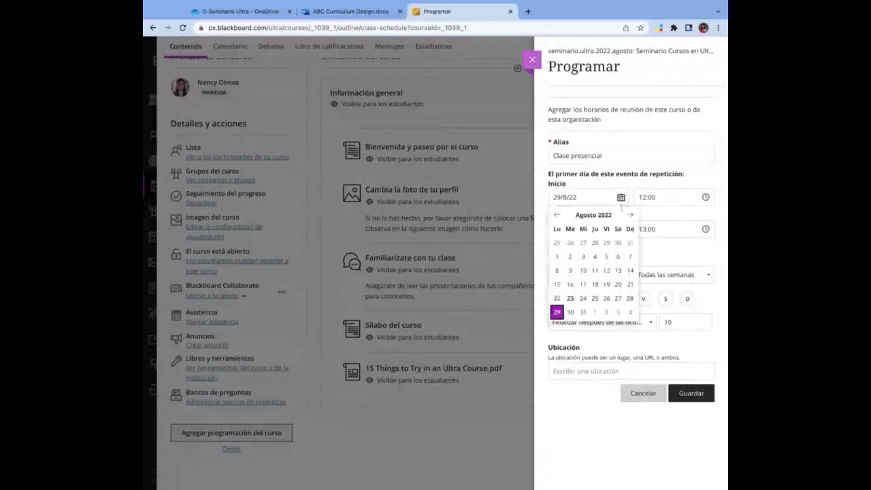
click(571, 298)
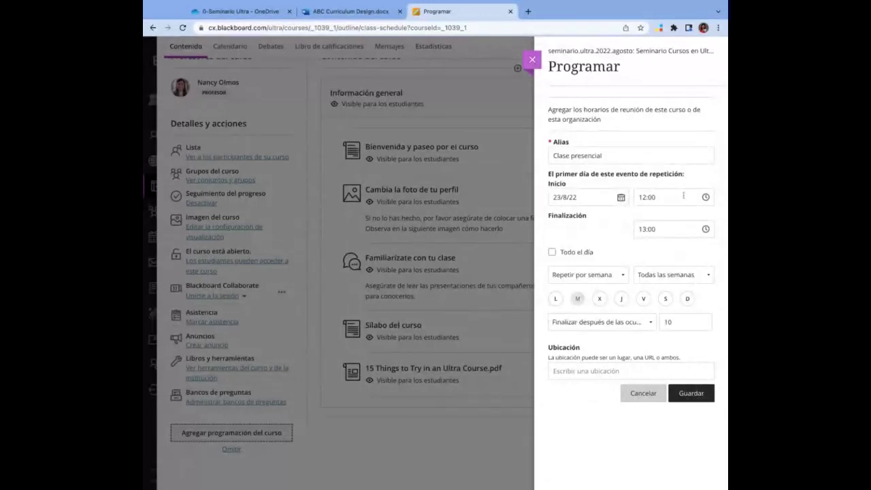
- Set the meeting's start time to 11:00 and its end time to 12:30
click(643, 196)
text(11)
click(643, 229)
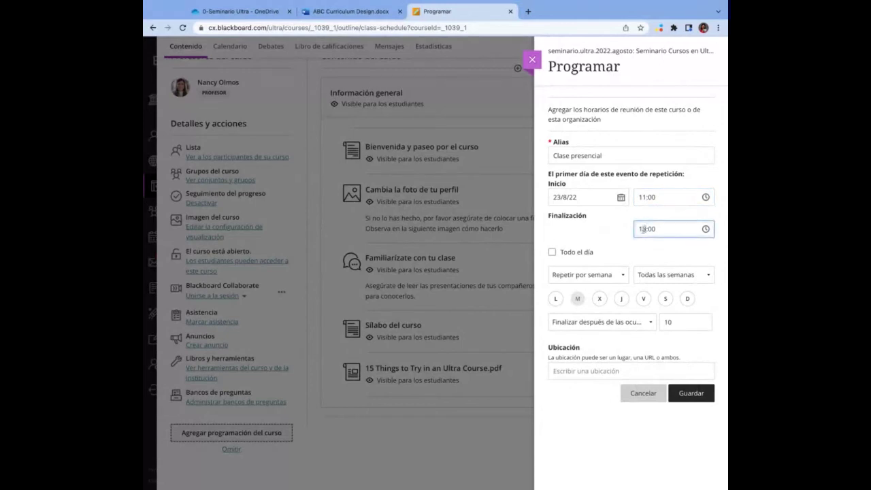
text(12:30)
- Add Friday to the weekly repetition and end the meeting series after 32 occurrences
click(644, 302)
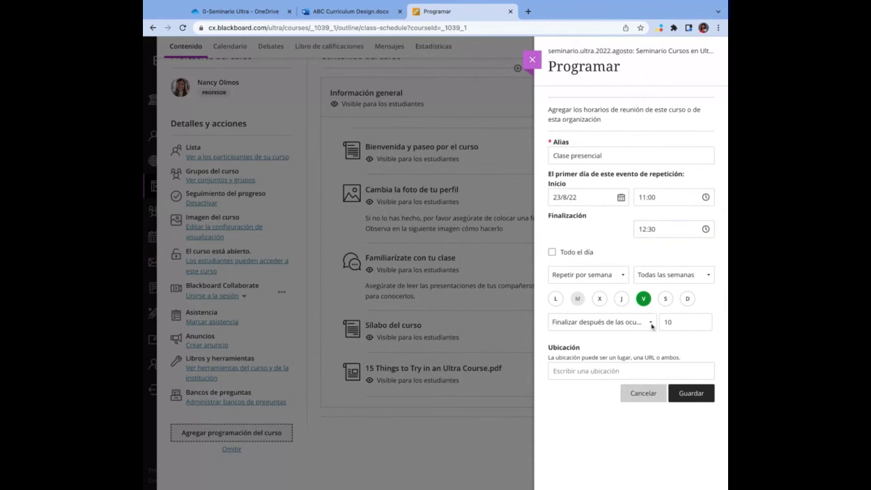
click(673, 322)
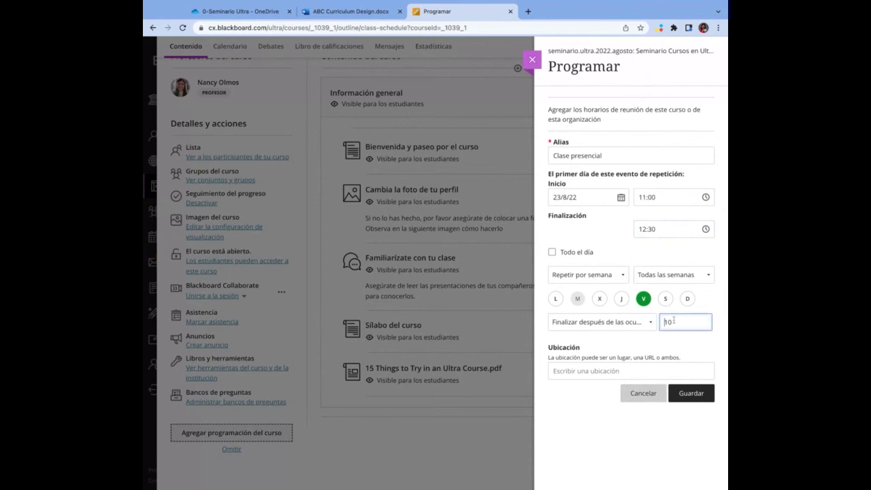
double_click(674, 321)
text(32)
key(Tab)
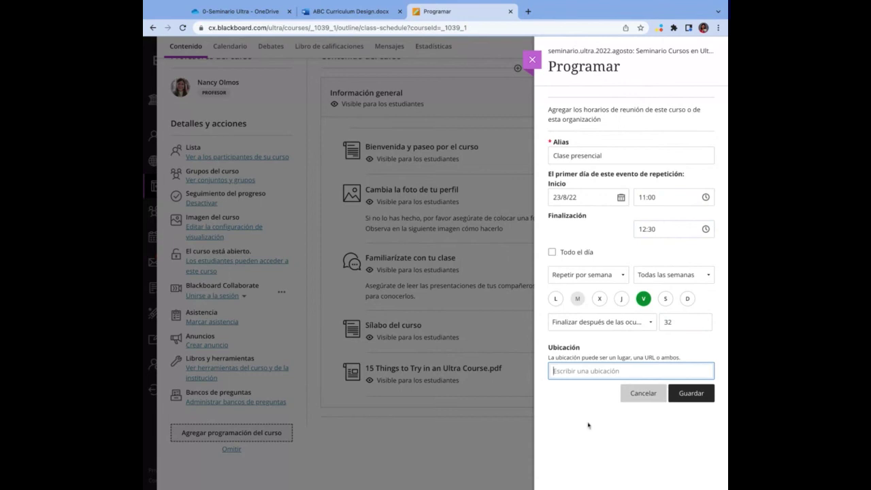
- Enter "Salón 1408" as the meeting's location, save the meeting and close the schedule
text(Salón 1408)
key(ctrl+z)
text(Salón 1408)
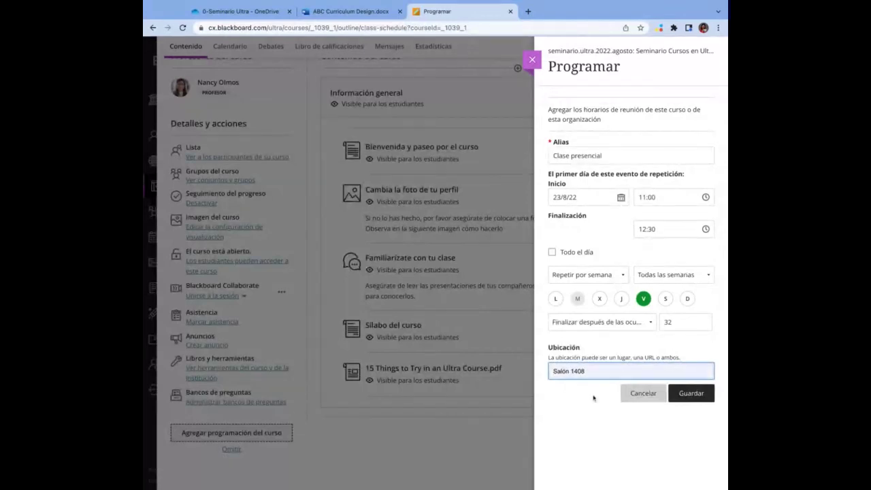
click(690, 393)
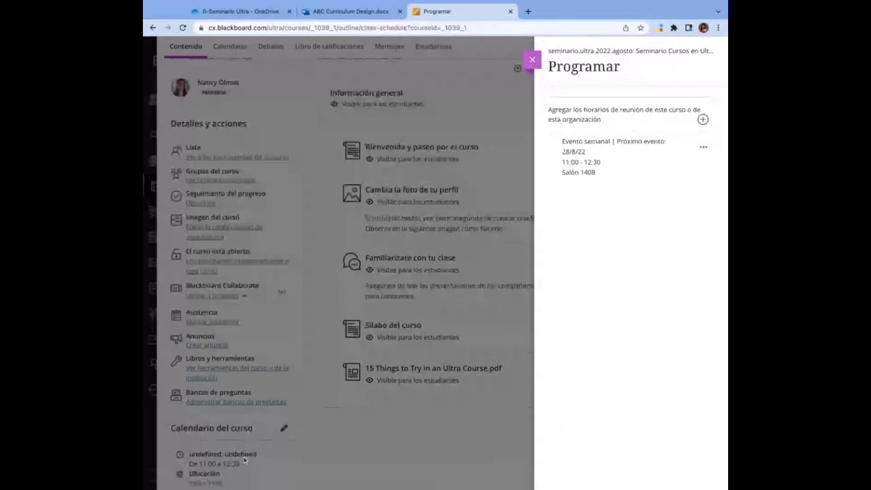
click(532, 62)
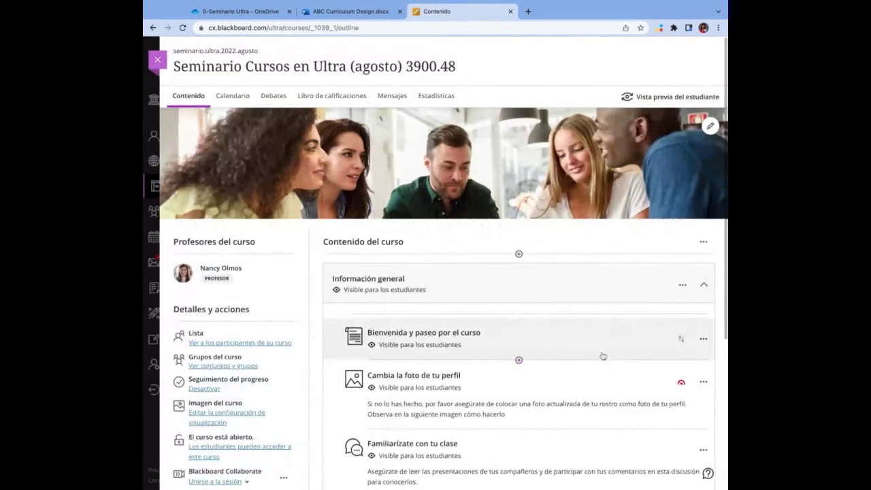
- Check the new class schedule in the course details and in the course calendar
scroll(606, 354, down, 3)
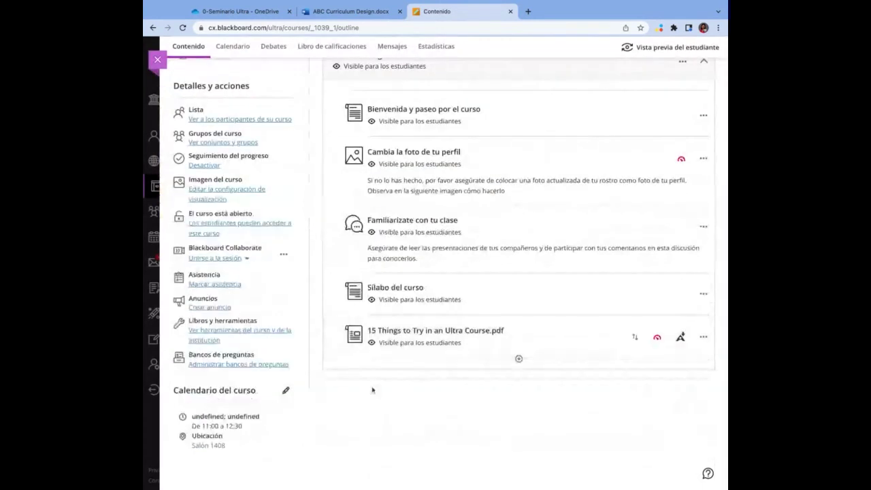
scroll(372, 390, up, 3)
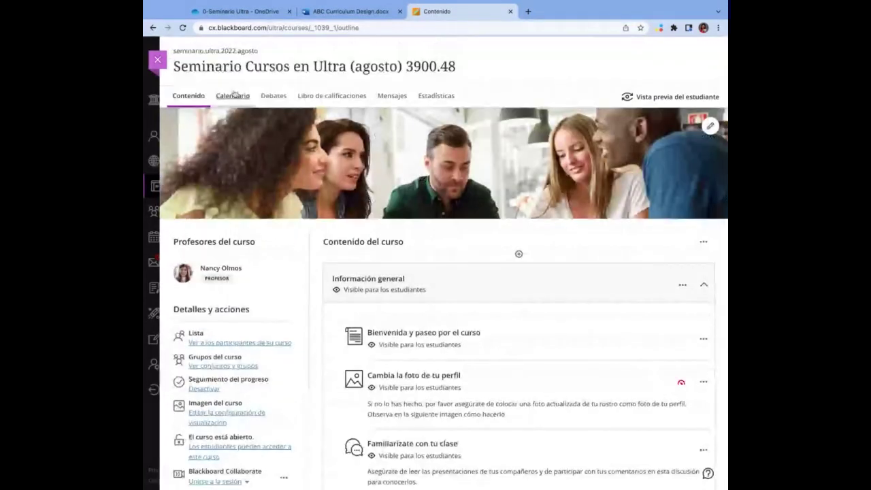
click(233, 95)
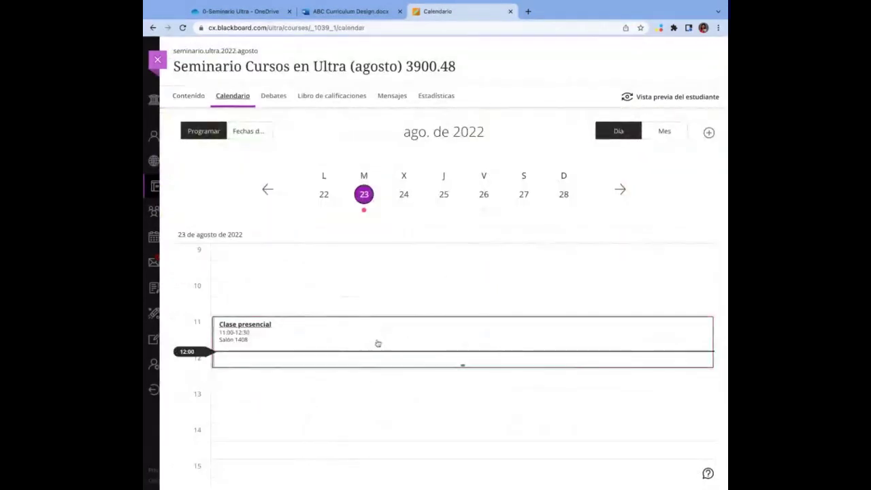
- Check the class meetings month by month from August to December 2022 and look at the calendar's options for adding items
click(661, 133)
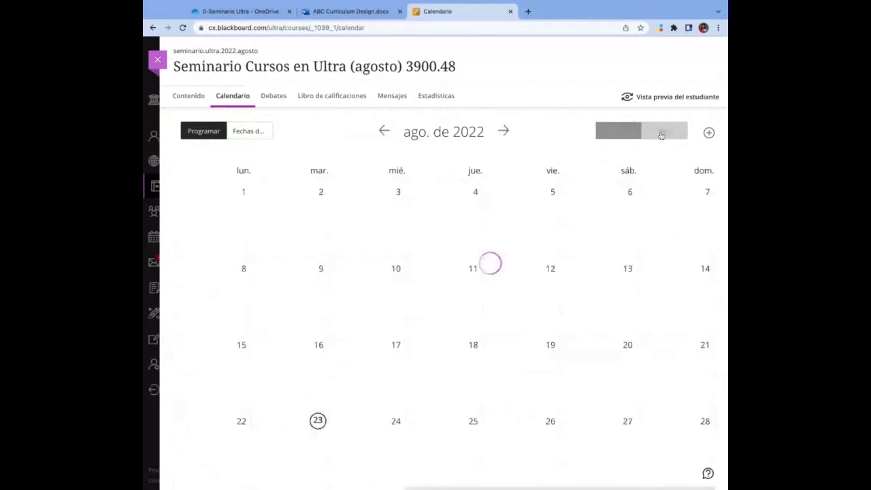
scroll(467, 372, down, 3)
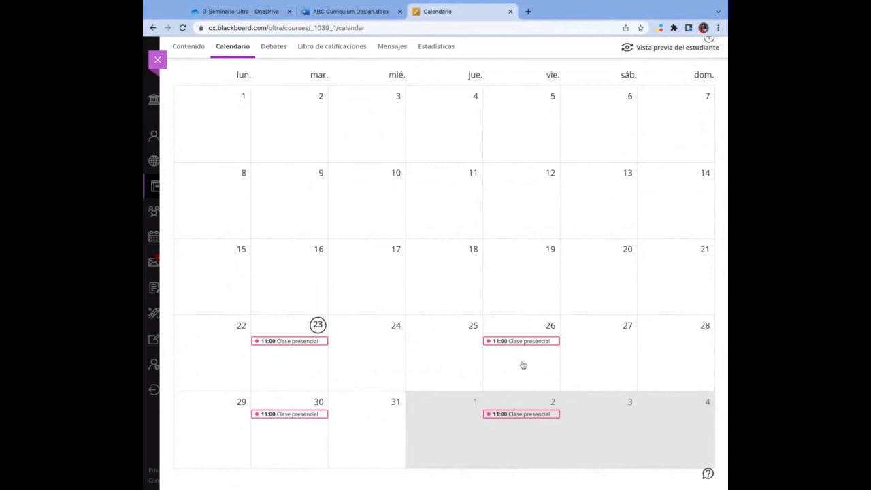
scroll(522, 366, up, 3)
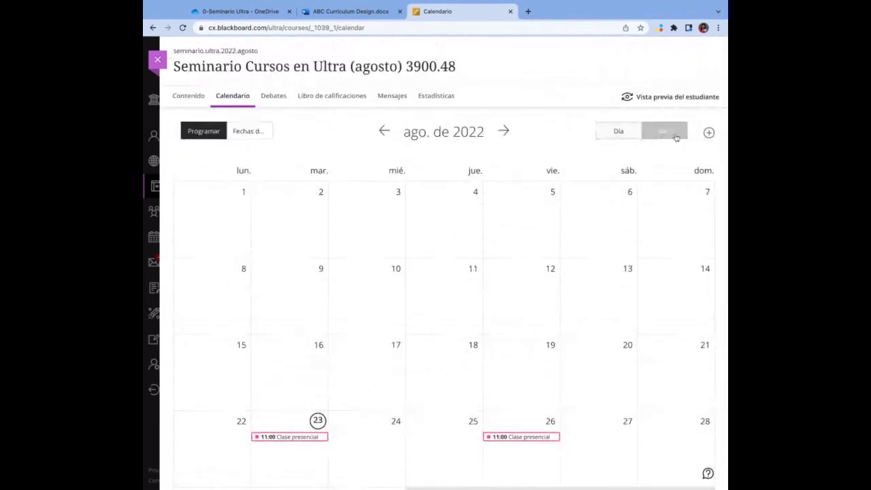
click(503, 132)
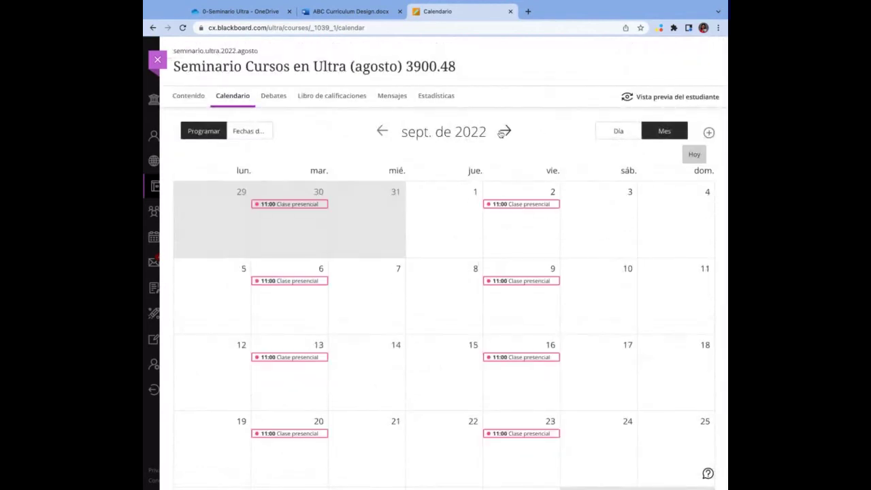
click(504, 132)
click(503, 131)
click(502, 131)
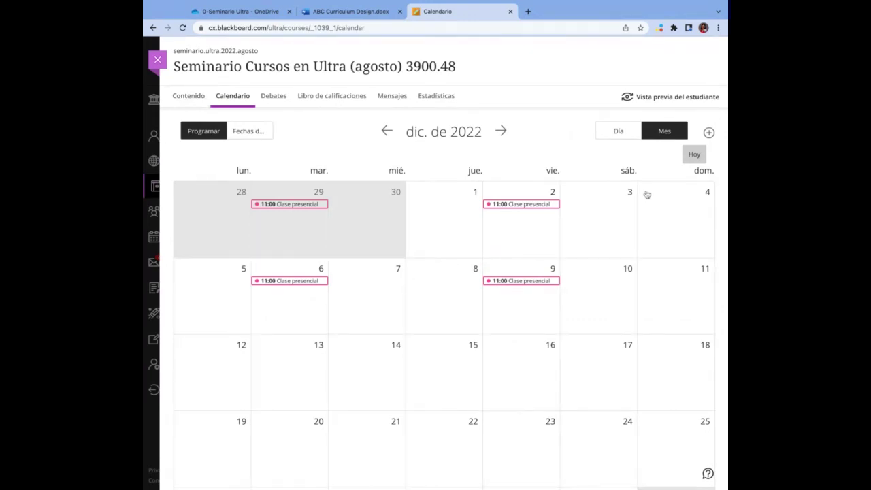
click(708, 132)
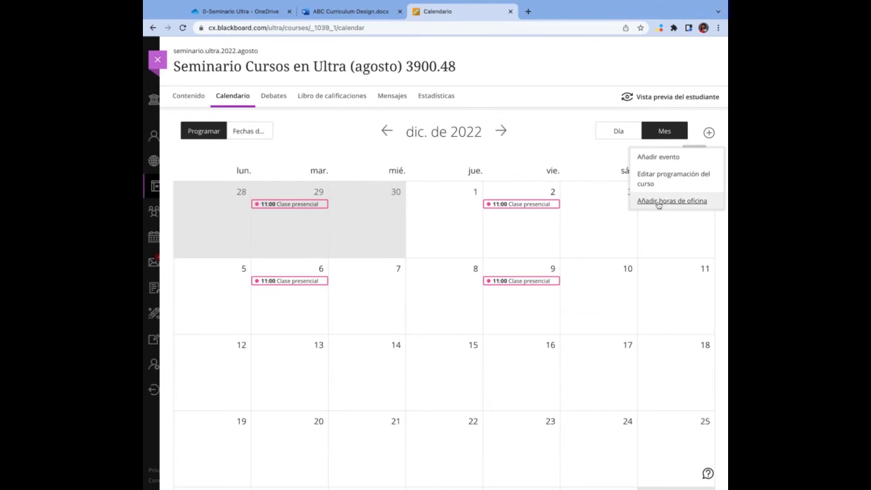
click(546, 131)
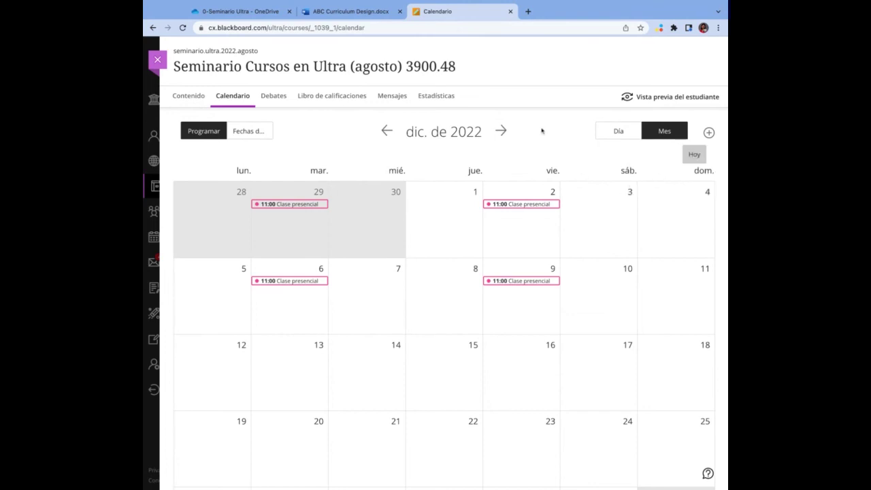
- Create a learning module titled "Módulo 1 | El campo de las Relaciones Públicas" below "Información general" in the course content and save it
click(183, 99)
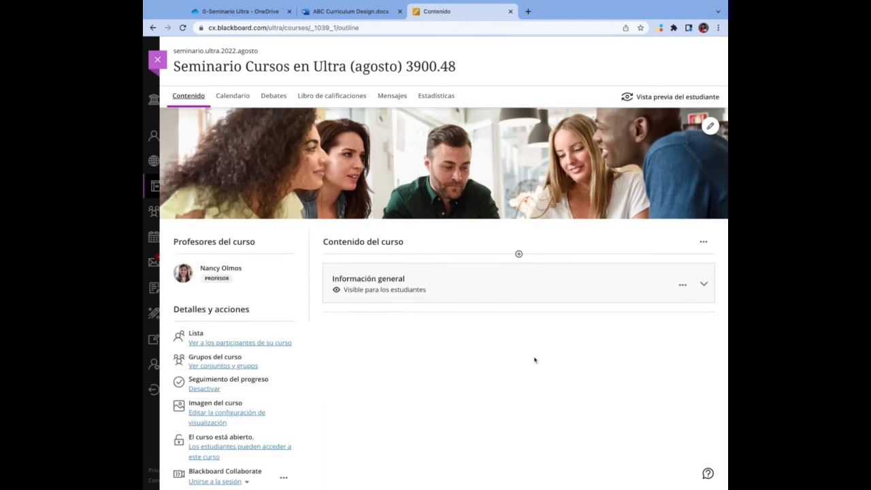
scroll(516, 313, down, 1)
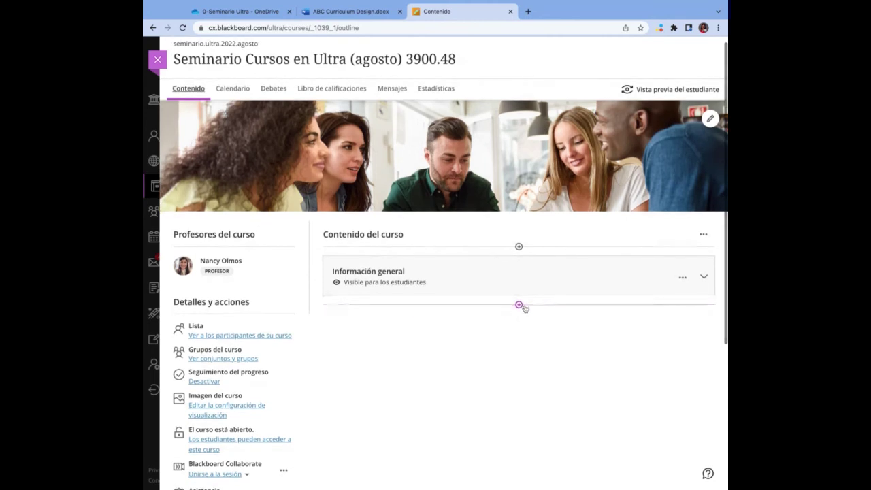
click(519, 306)
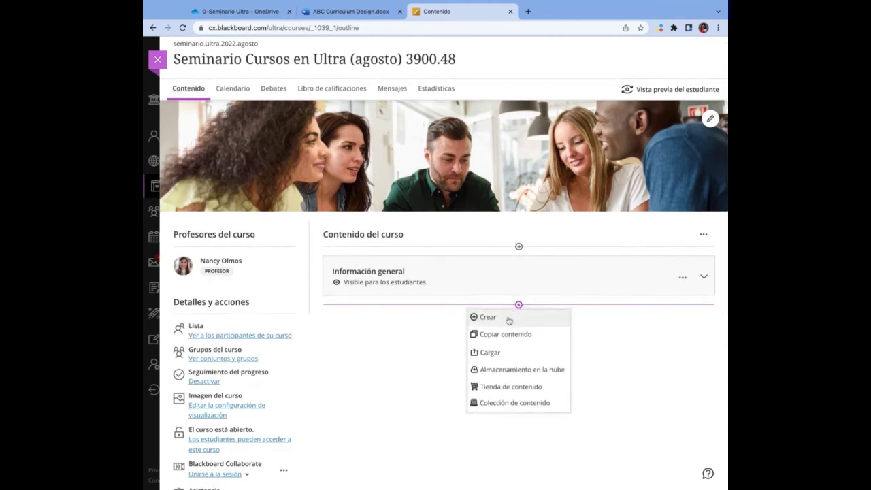
click(509, 321)
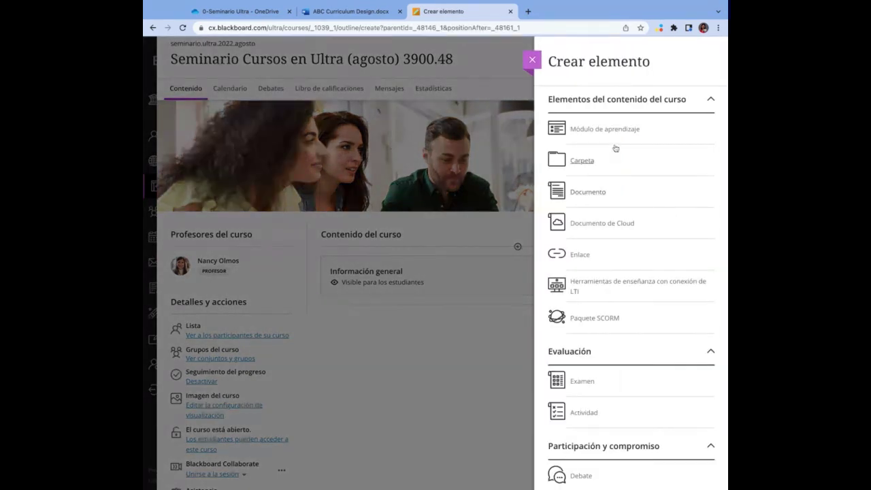
click(605, 129)
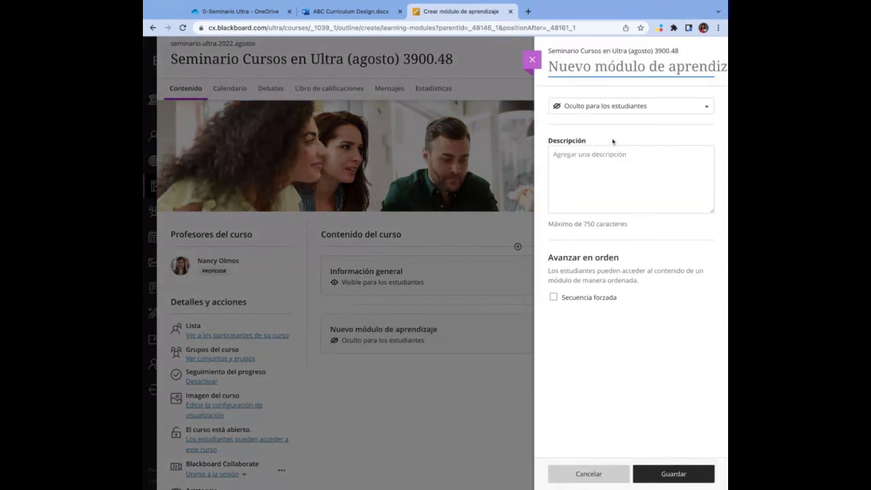
text(M)
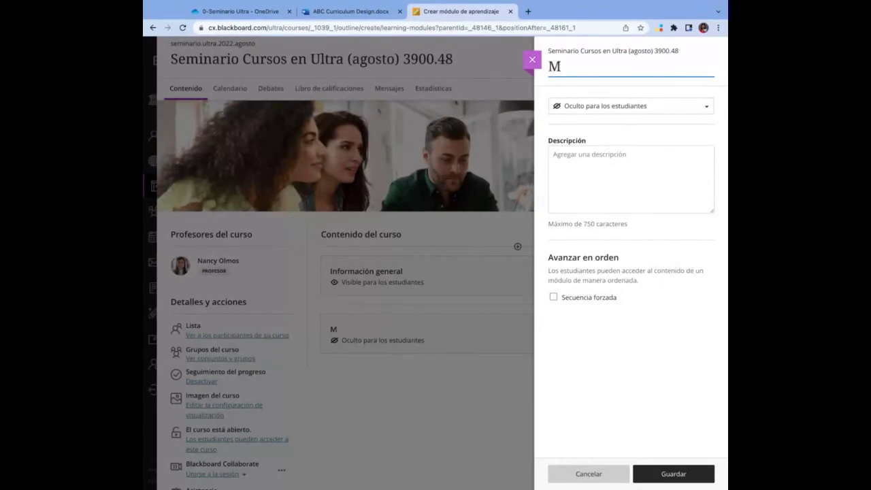
text(ódulo)
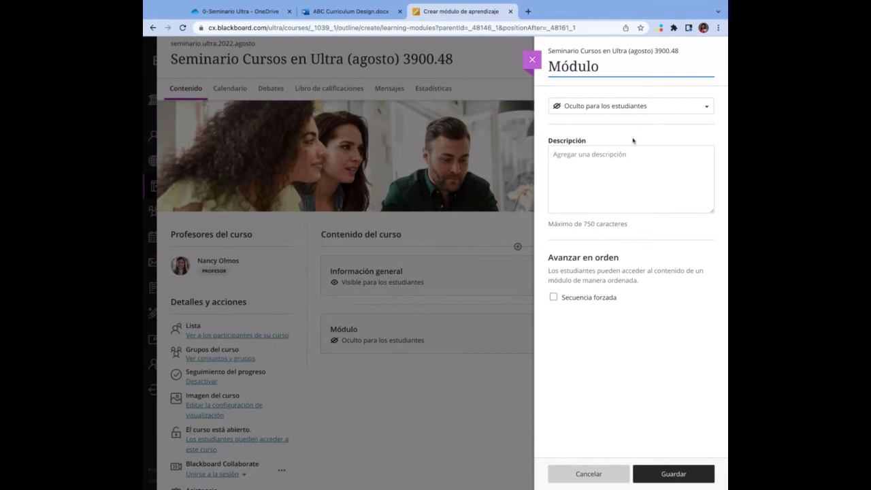
key(ctrl+a)
text(Módulo 1 | El campo de las Relaciones Públicas)
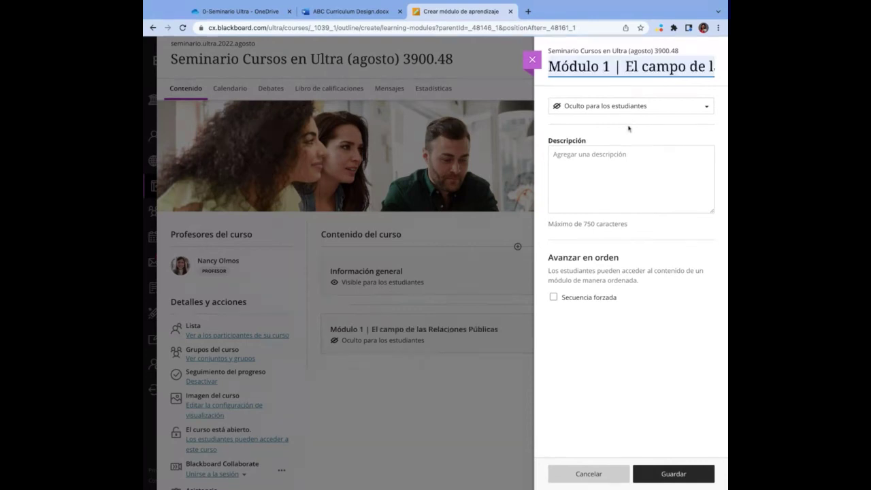
click(674, 474)
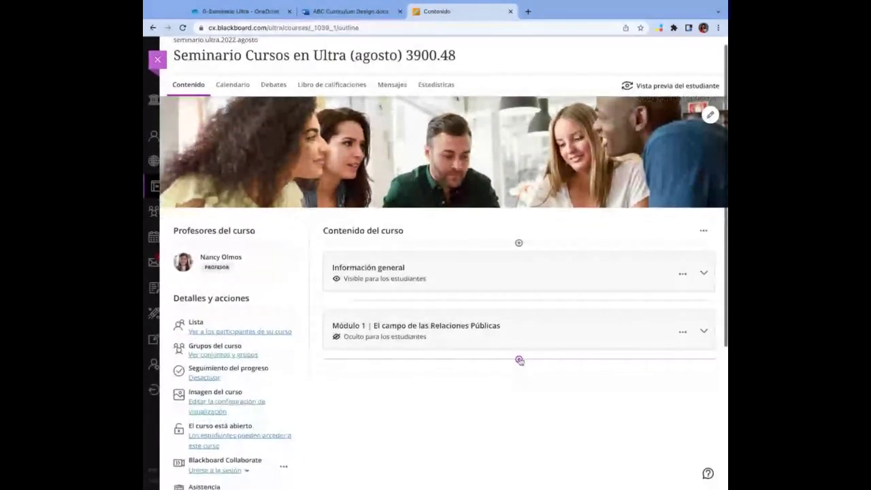
- Start a new folder below Módulo 1 and name it "Semana 1: Introducción a las Relaciones Públicas"
click(519, 360)
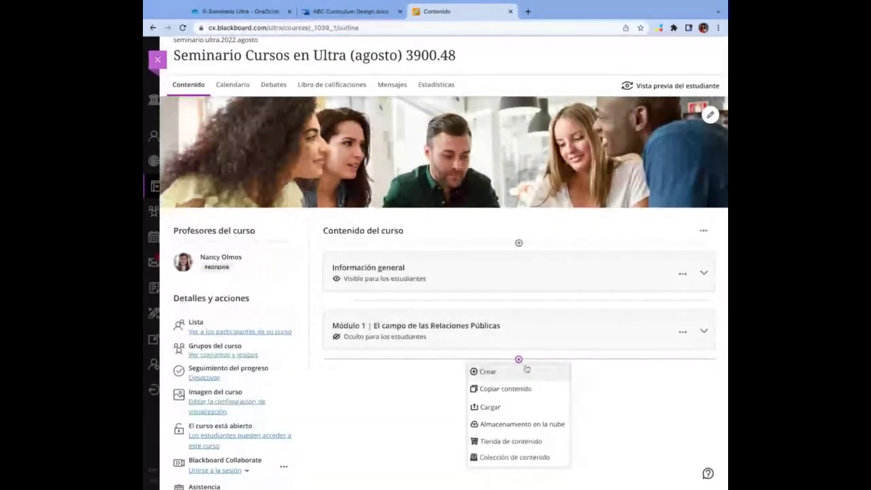
click(489, 369)
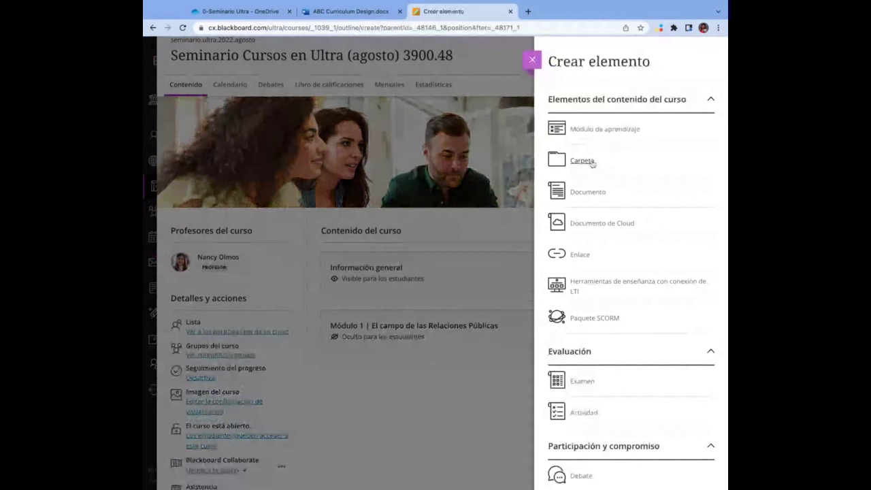
click(582, 161)
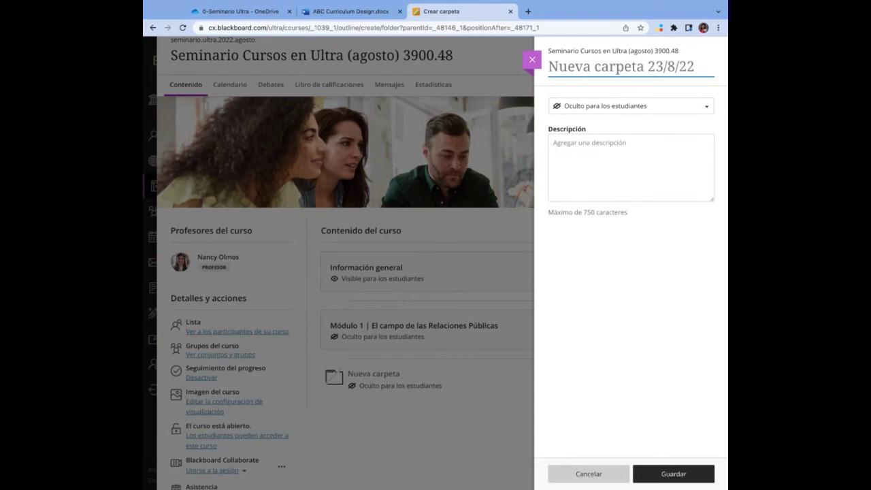
text(Se)
key(Down)
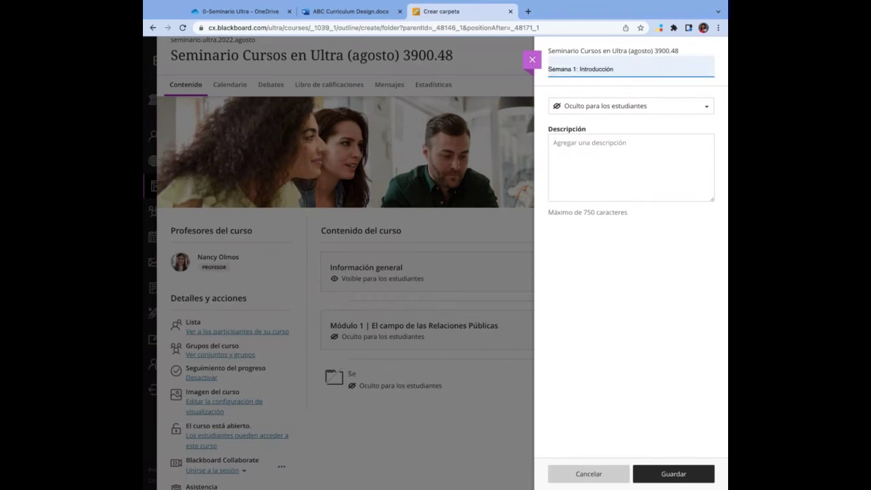
key(Down)
key(Down)
key(Up)
key(Up)
key(Return)
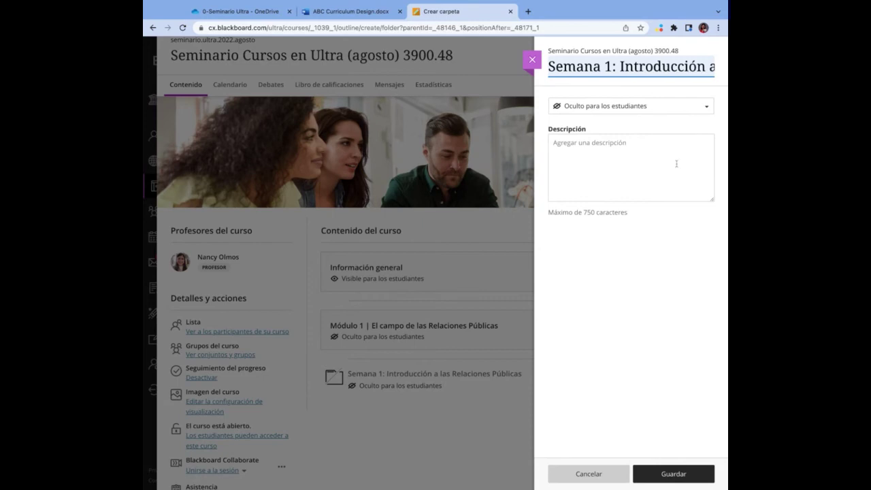
- Make the new folder visible to students and save it
click(615, 107)
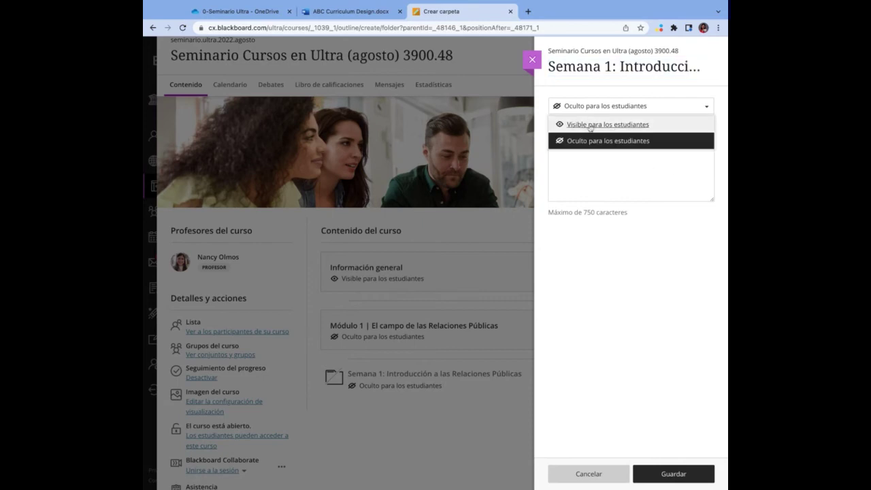
click(602, 124)
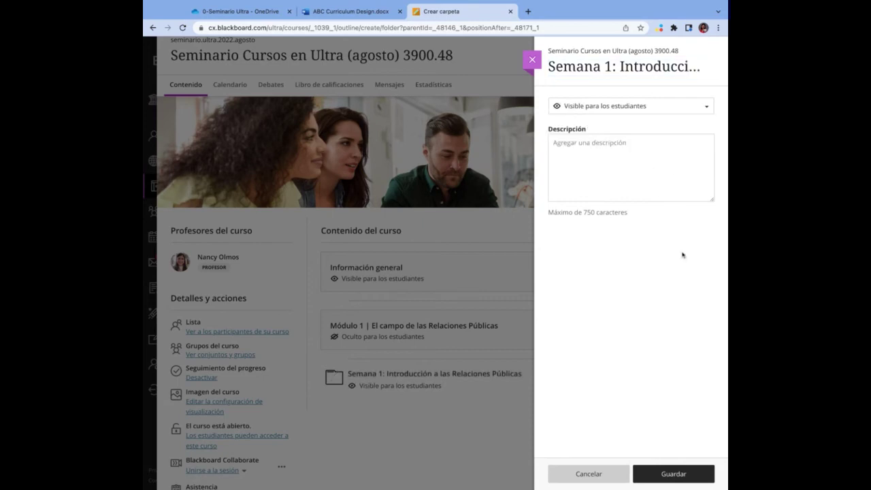
click(674, 474)
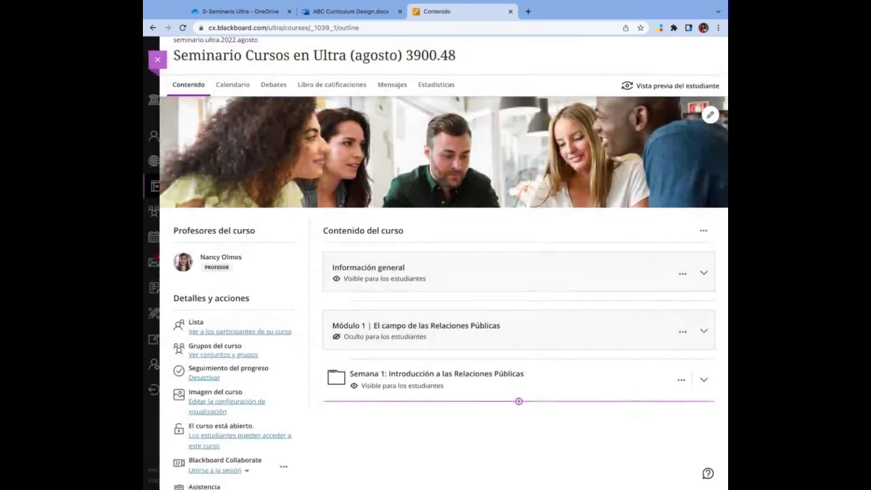
- Add a description to the Semana 1 folder on defining Relaciones Públicas, its approaches, applied models and job examples, and save it
click(601, 385)
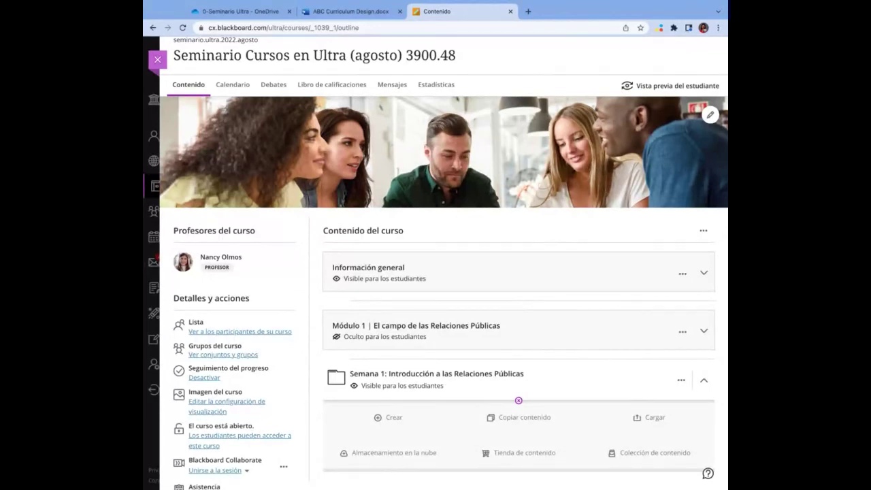
click(681, 380)
click(575, 397)
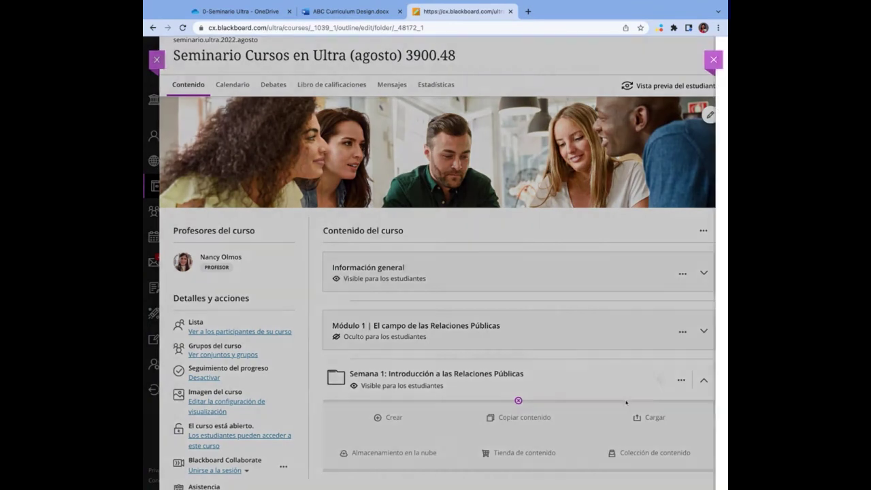
click(592, 163)
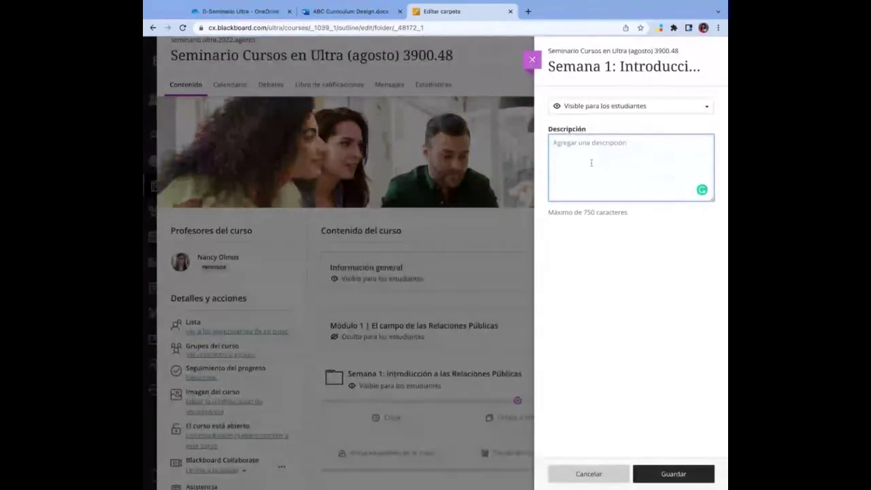
text(Esta semana iniciaremos con nuestro viaje de aprendizaje definiendo qué son las Relaciones Públicas y revisando distintas aproximaciones y modelos aplicados. También revisaremos algunos ejemplos de trabajos en los que las Relaciones Públicas son practicadas.)
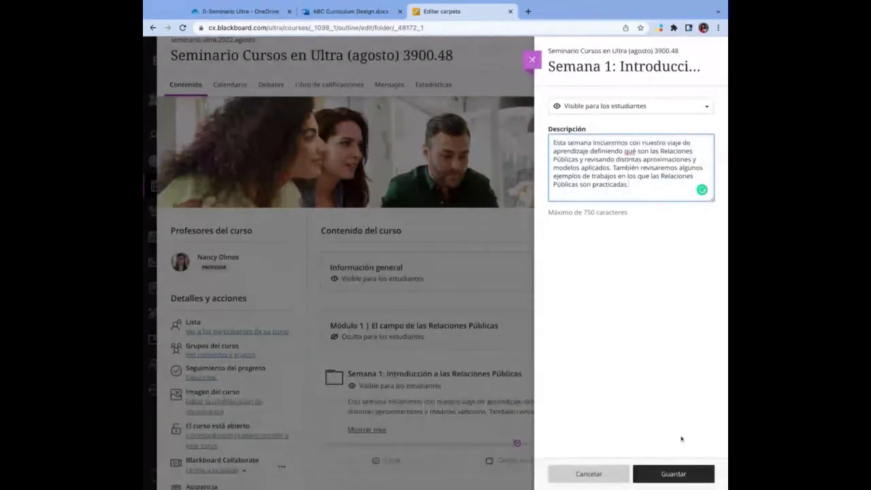
click(672, 476)
scroll(668, 475, down, 3)
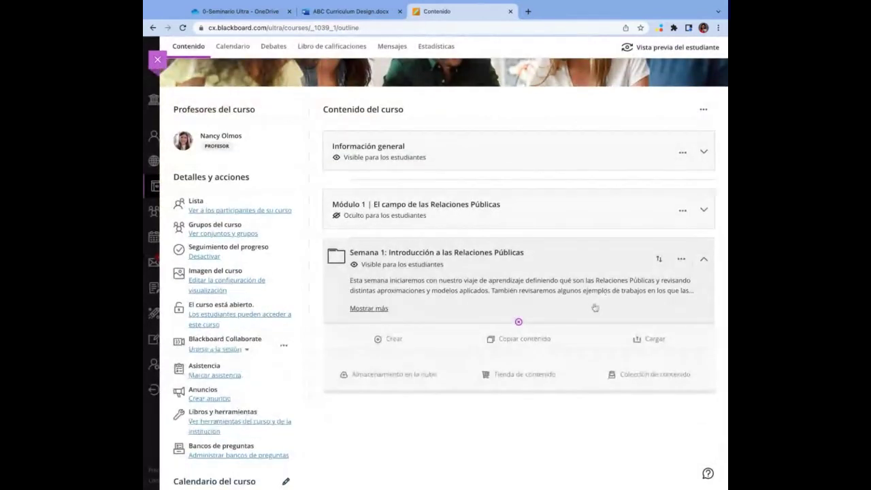
- Collapse the Semana 1 folder and read its full description
click(703, 261)
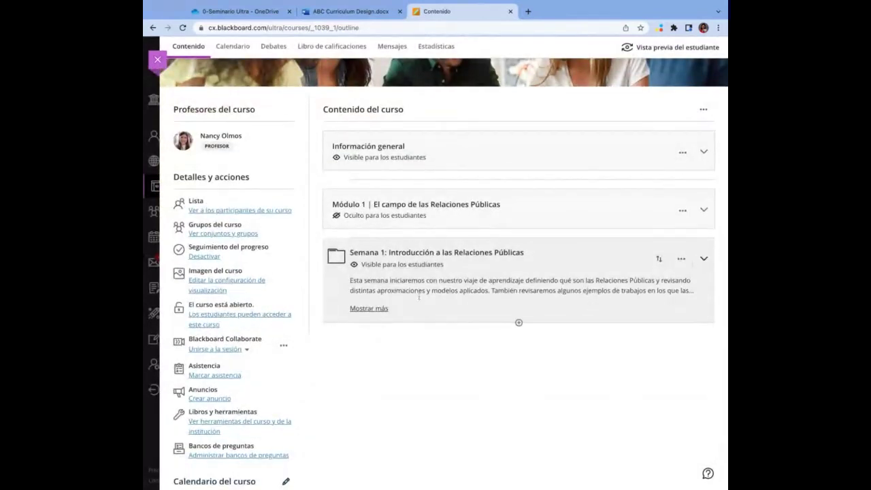
click(382, 308)
click(377, 319)
- Create a document inside the Semana 1 folder and title it "Semana 1: Introducción"
click(706, 261)
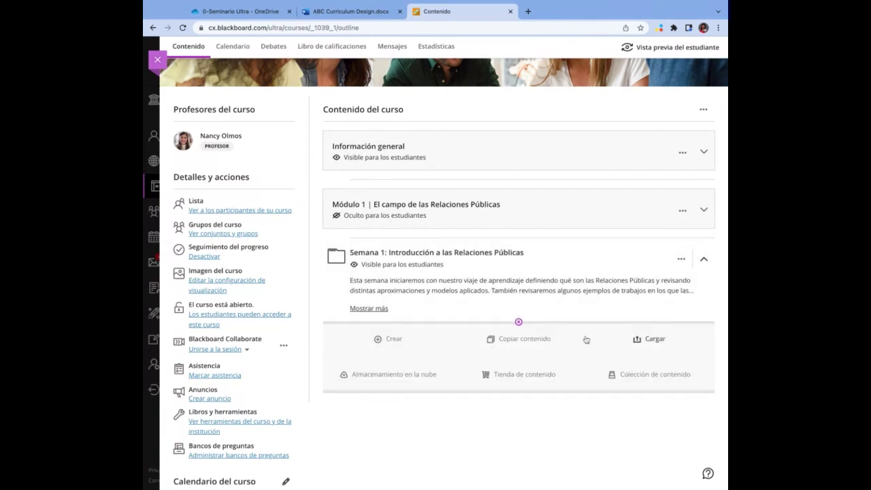
click(394, 340)
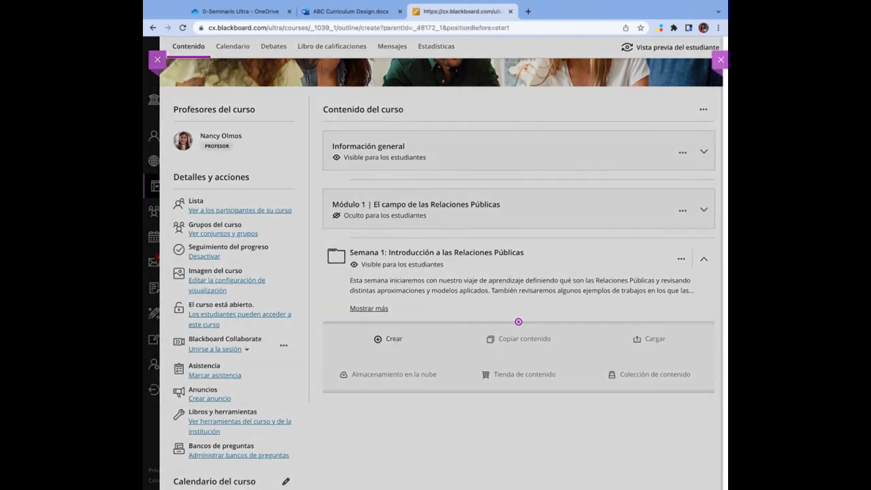
click(654, 158)
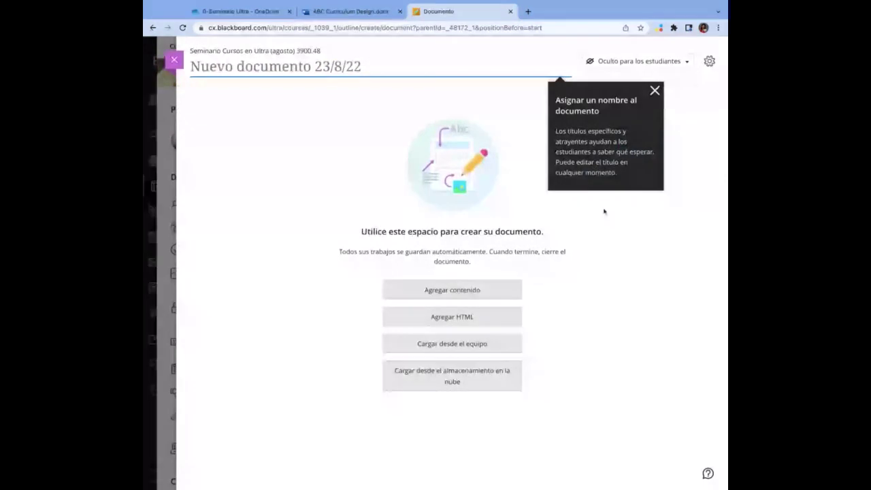
text(S)
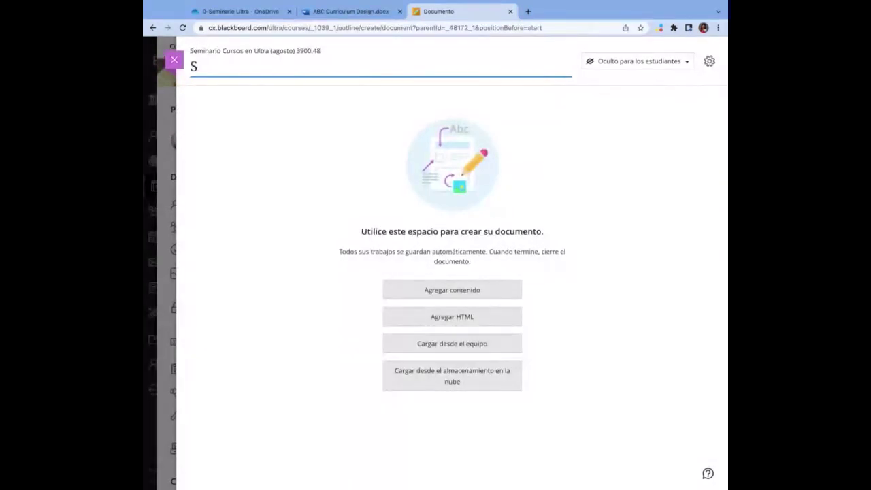
key(Down)
key(Return)
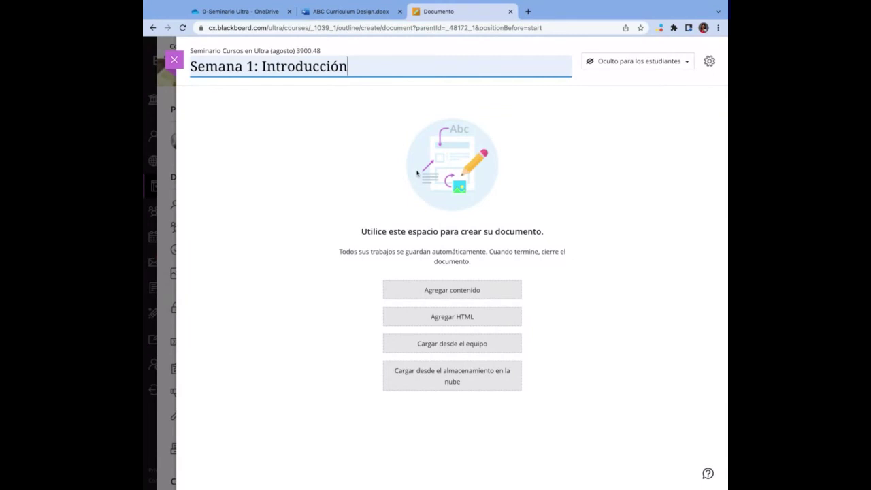
- Add a content block to the Semana 1: Introducción document and paste the week's introduction, learning objectives and task instructions
click(616, 209)
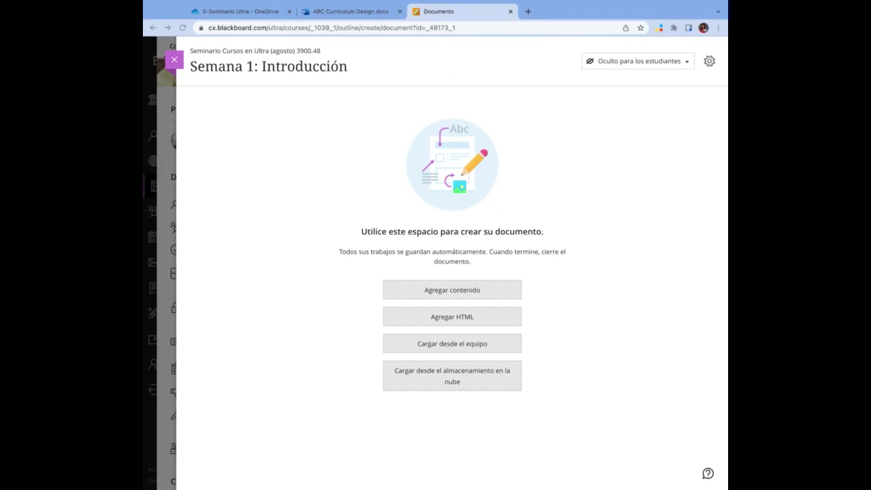
click(467, 291)
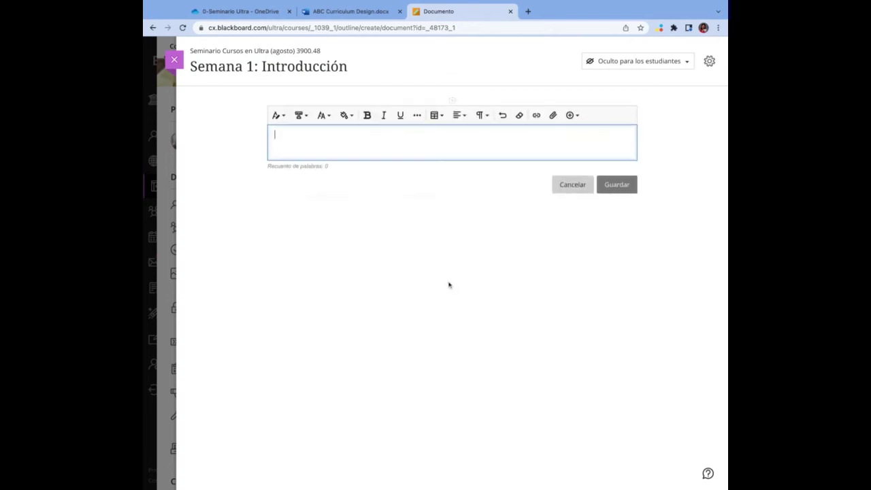
key(super+v)
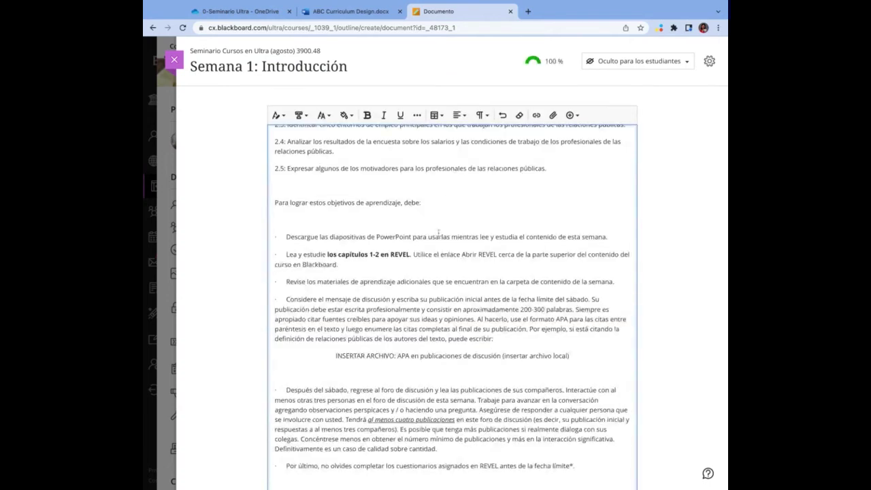
scroll(439, 233, up, 1)
scroll(439, 233, up, 4)
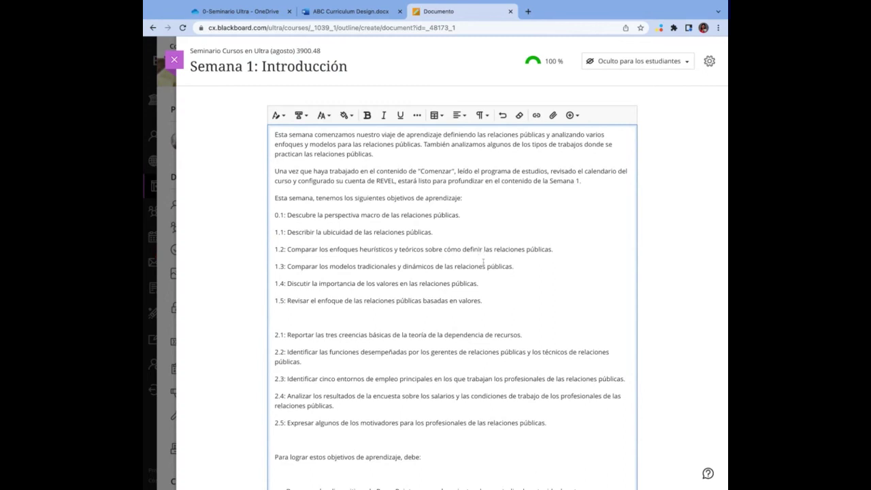
- Insert the image "2 - APA in Discussion Posts 500px.png" just before the centred "INSERTAR ARCHIVO" placeholder line
click(393, 320)
scroll(429, 310, down, 3)
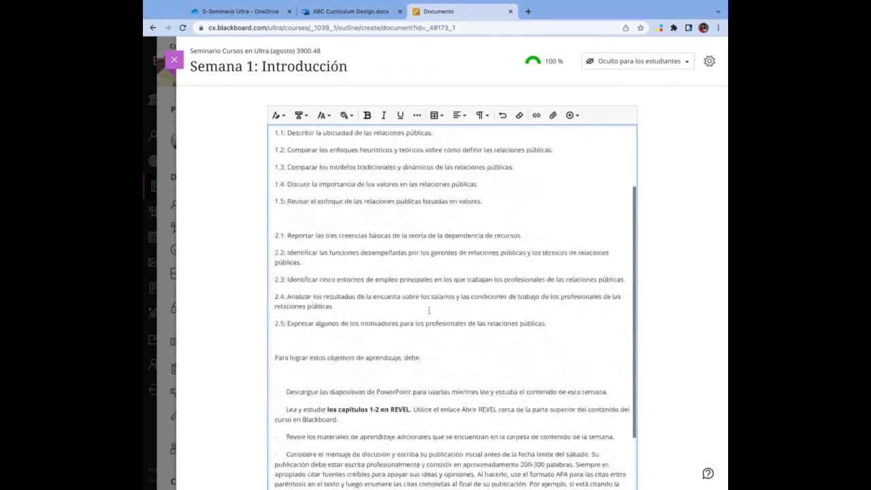
scroll(429, 311, up, 3)
scroll(429, 310, down, 7)
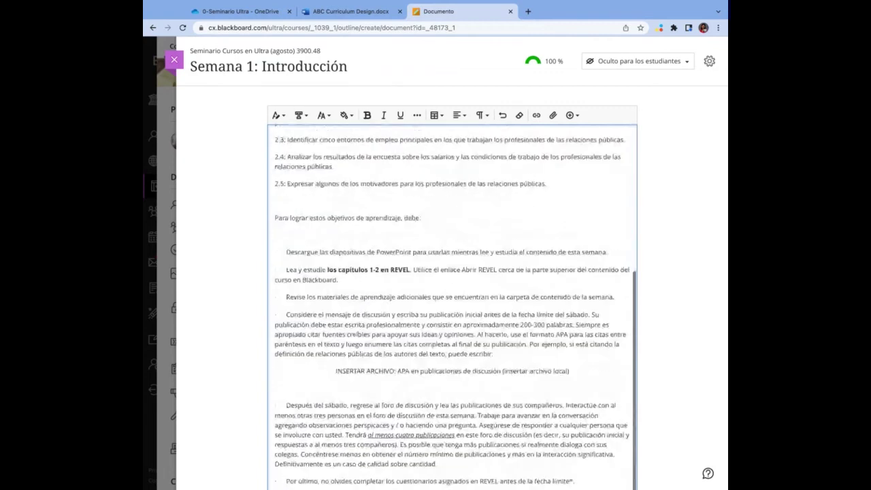
scroll(449, 306, down, 1)
drag(466, 343, 591, 347)
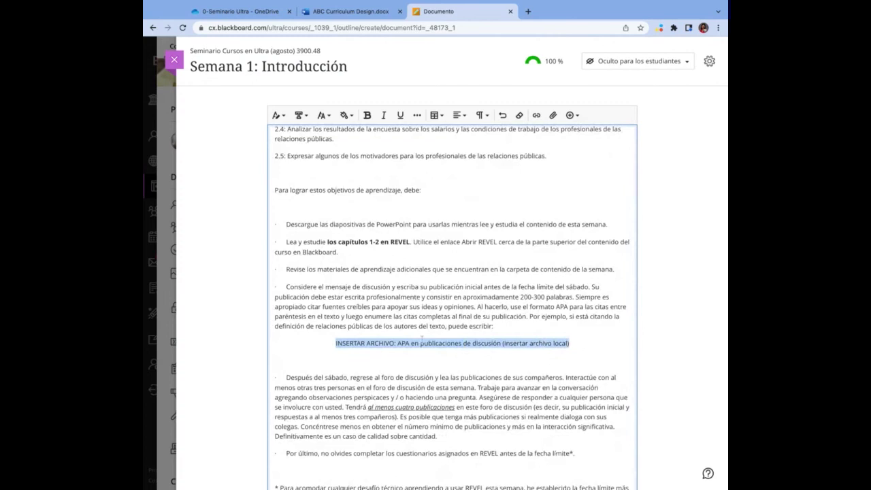
click(331, 344)
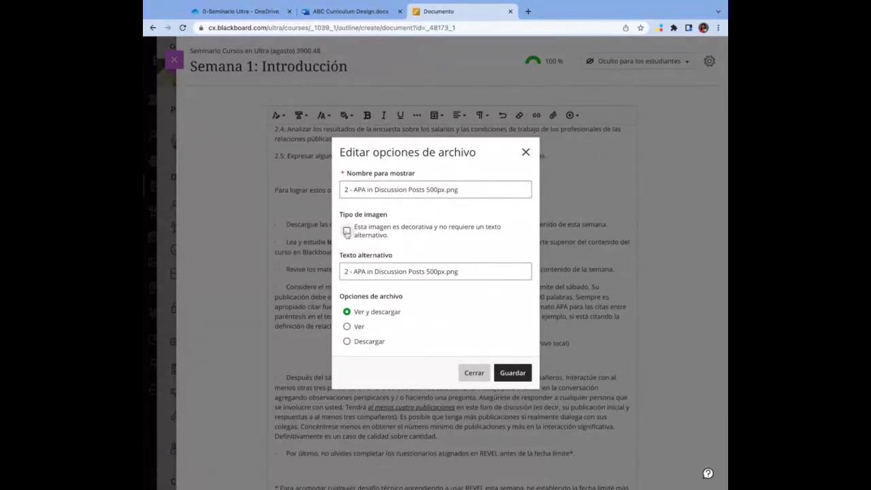
- Set the image's alternative text to "Instrucciones del formato APA", choose the "Ver" file option and save
click(455, 275)
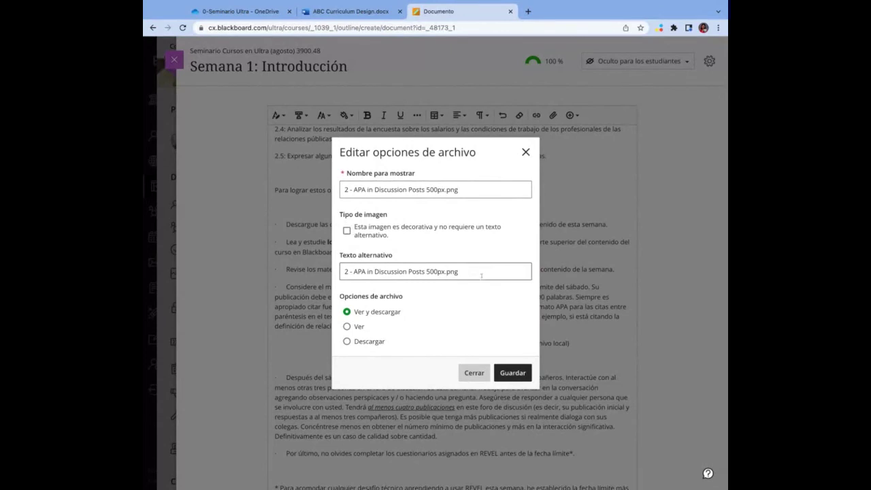
key(alt+shift+Left)
key(alt+shift+Left)
key(alt+shift+Left)
key(alt+shift+Left)
key(alt+shift+Left)
key(alt+shift+Left)
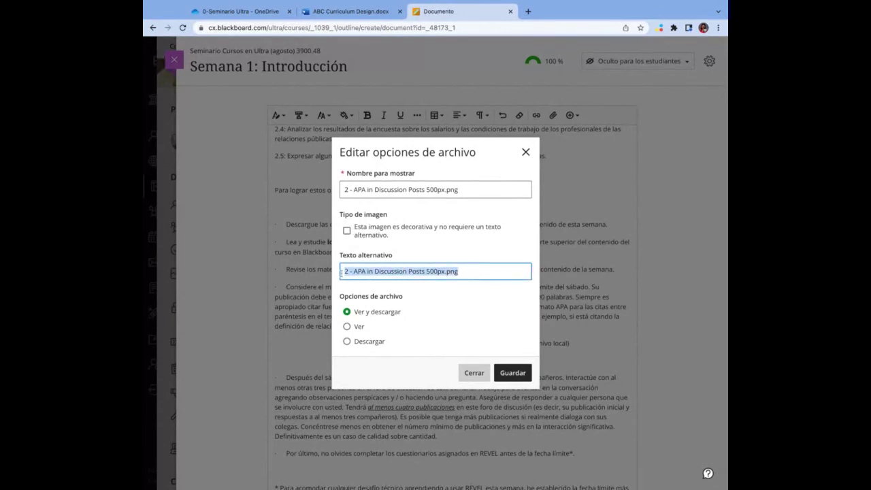
text(Inst)
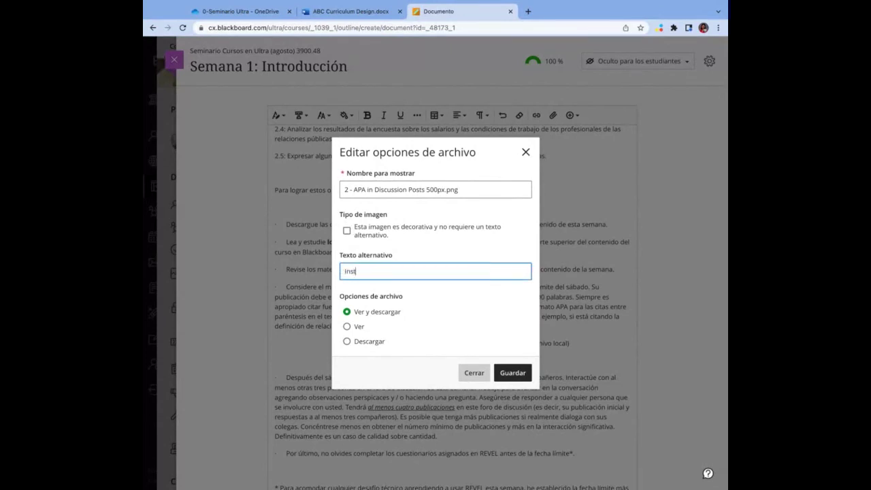
text(rucciones del formato APA)
click(349, 326)
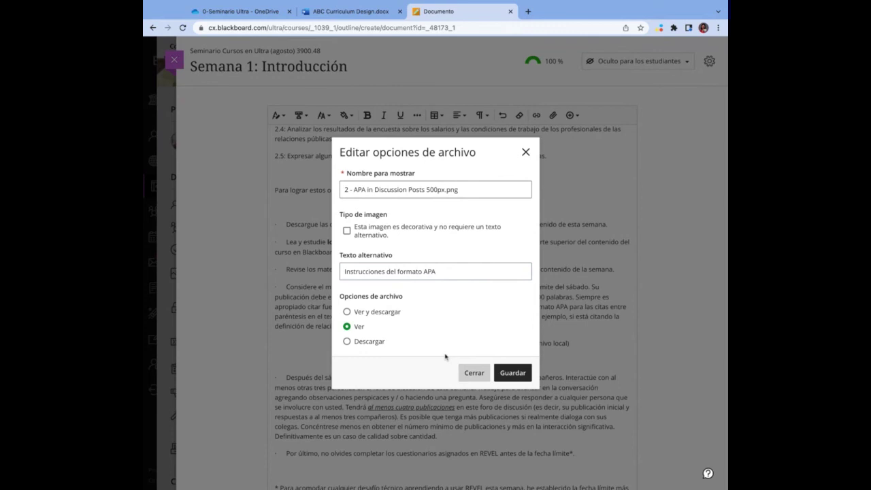
click(514, 374)
- Delete the "INSERTAR ARCHIVO: APA en publicaciones de discusión" placeholder line below the image
scroll(453, 306, up, 3)
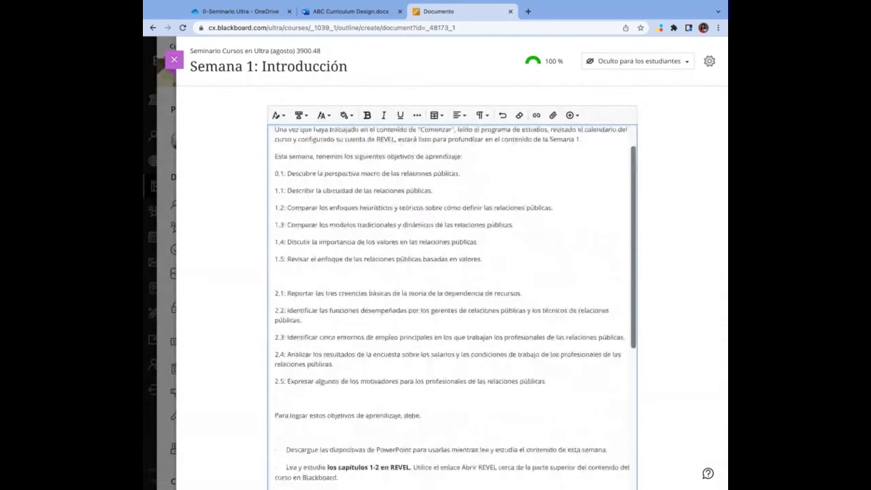
scroll(452, 246, down, 5)
scroll(452, 246, down, 1)
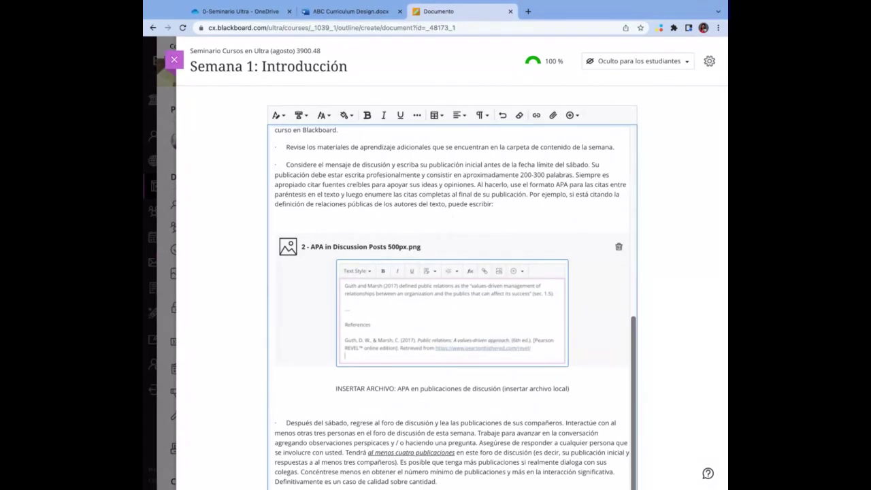
triple_click(381, 390)
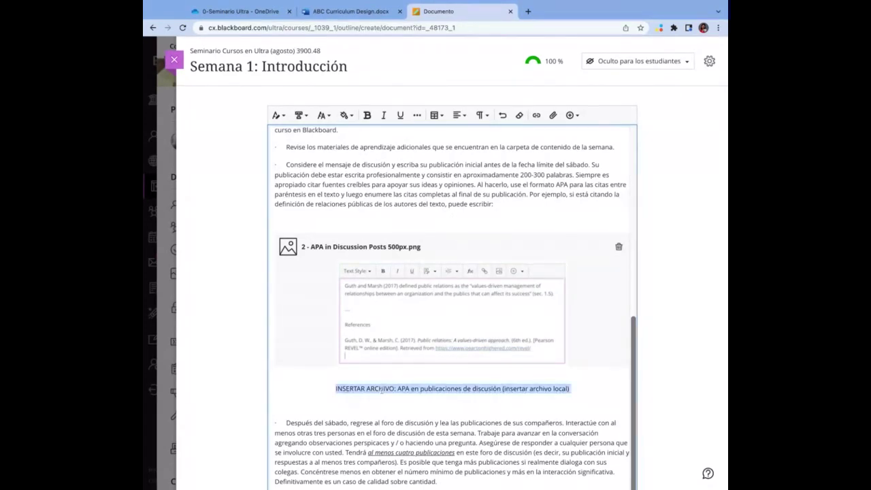
key(BackSpace)
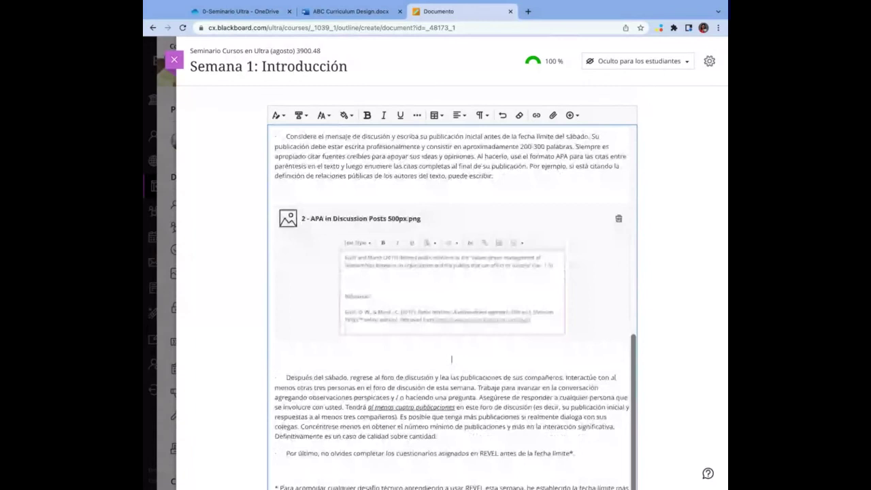
- Review the introduction text from beginning to end and save the content block
scroll(453, 272, down, 2)
scroll(453, 238, up, 5)
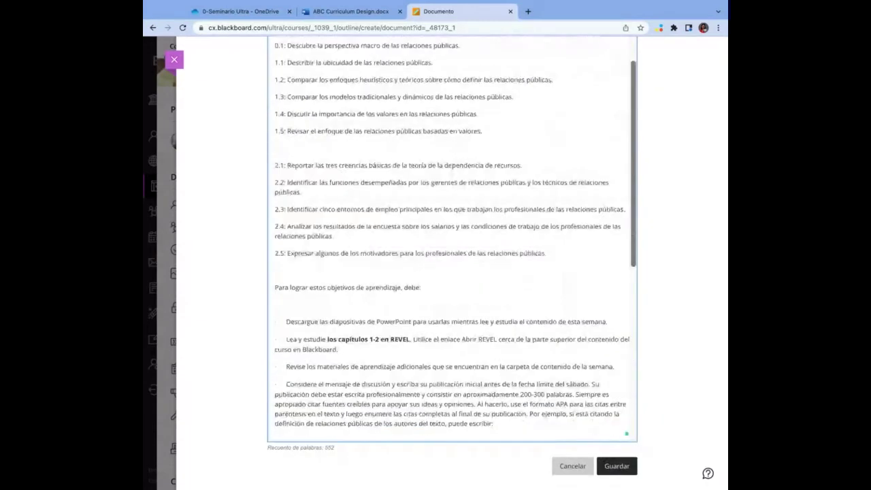
scroll(453, 272, up, 5)
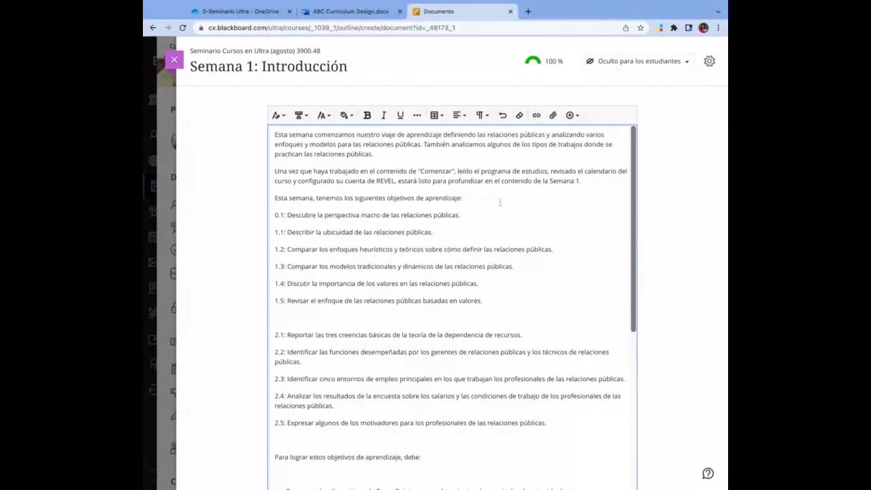
scroll(476, 236, down, 10)
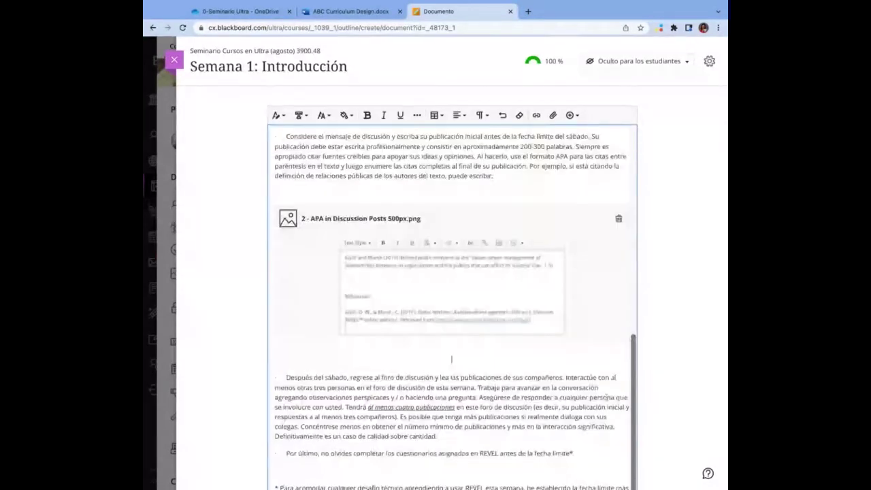
scroll(451, 358, down, 3)
scroll(613, 453, up, 7)
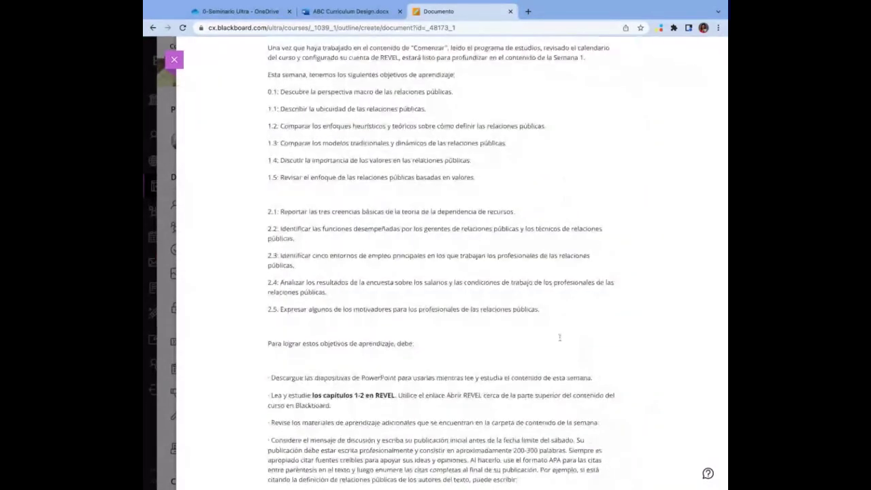
- Upload "3 - PPT01 - What is PR.pptx" from the computer to the document with the "Ver" file option and save
scroll(559, 337, down, 2)
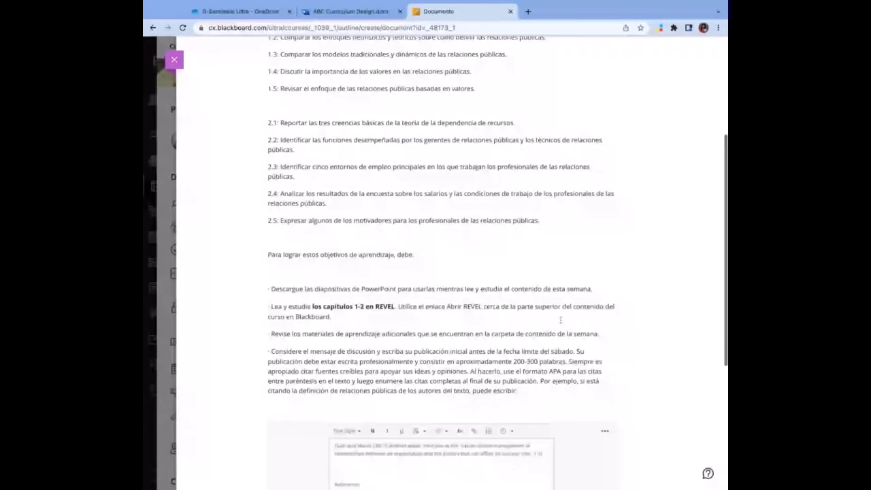
scroll(561, 320, down, 5)
click(452, 477)
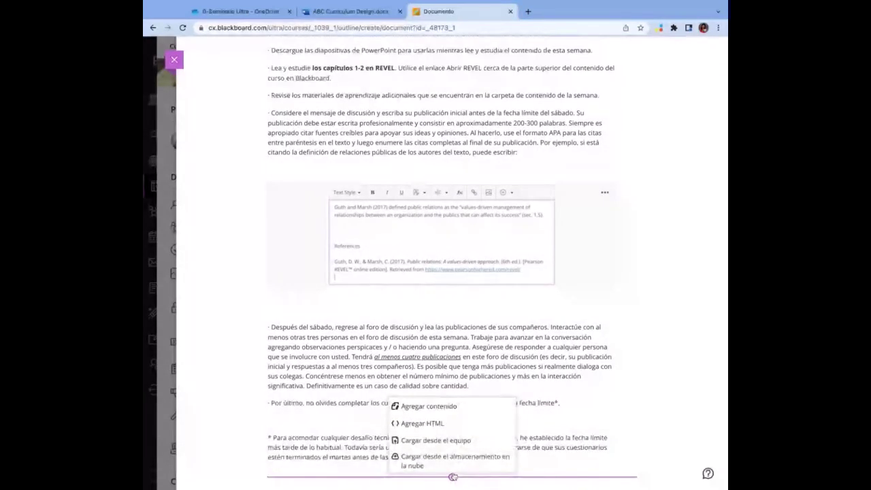
click(446, 443)
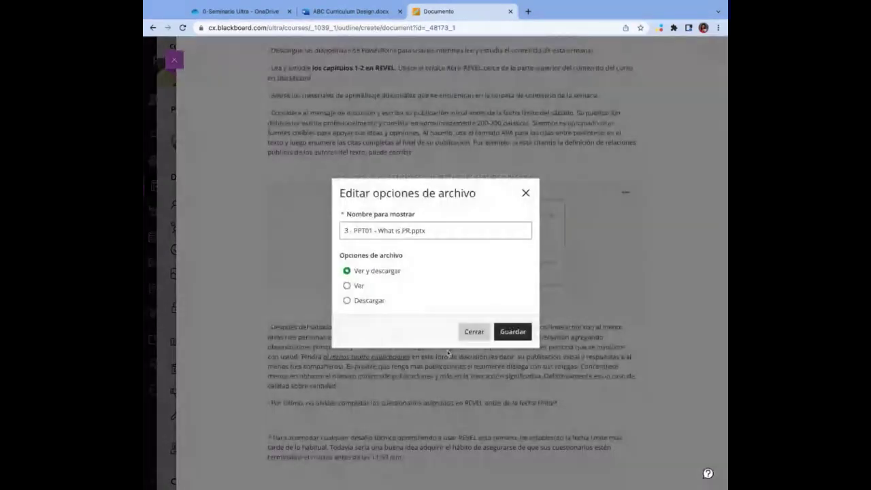
click(354, 286)
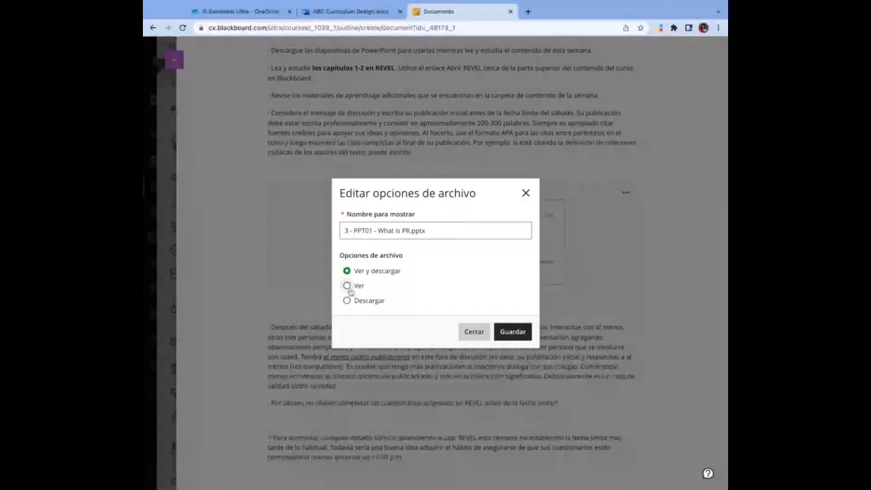
click(512, 332)
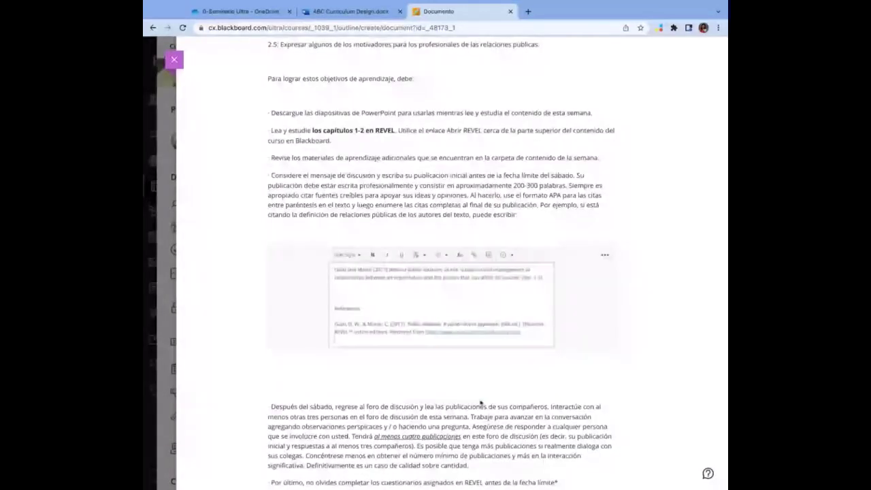
scroll(481, 403, down, 2)
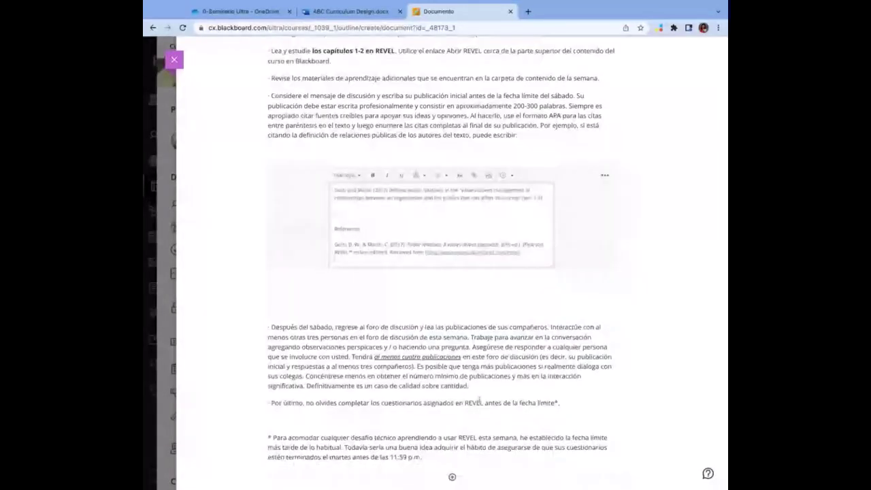
scroll(481, 400, up, 8)
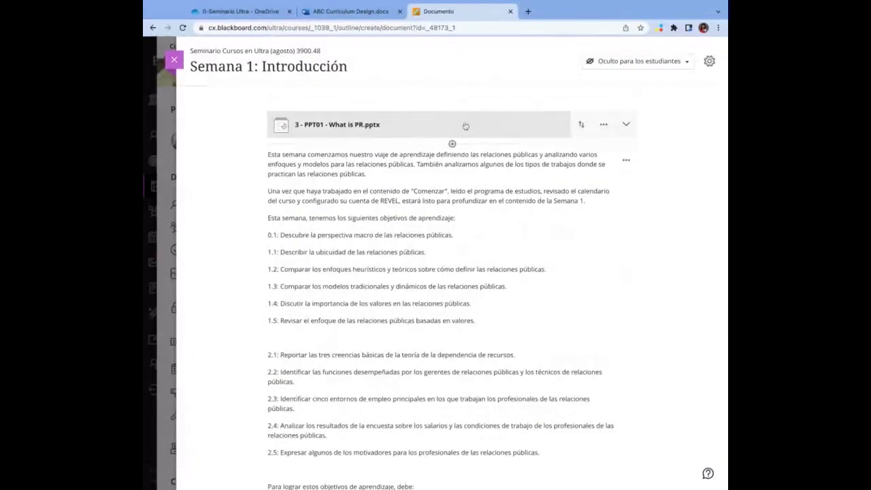
click(452, 144)
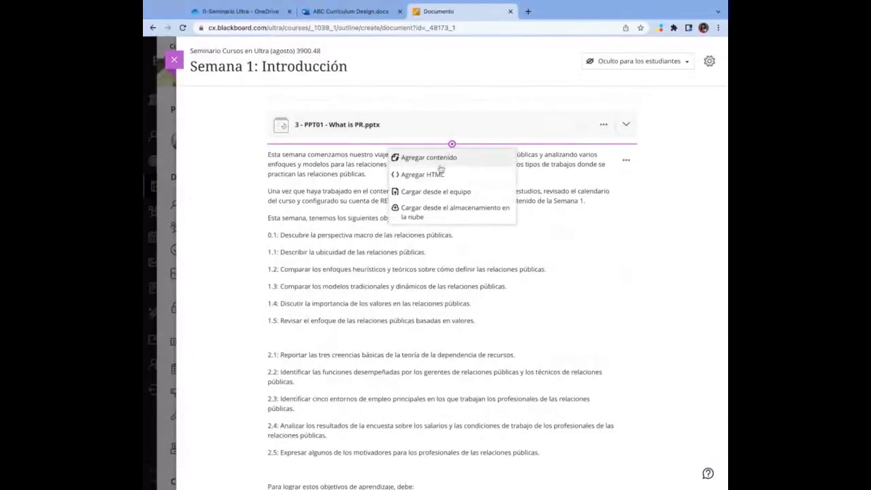
click(220, 134)
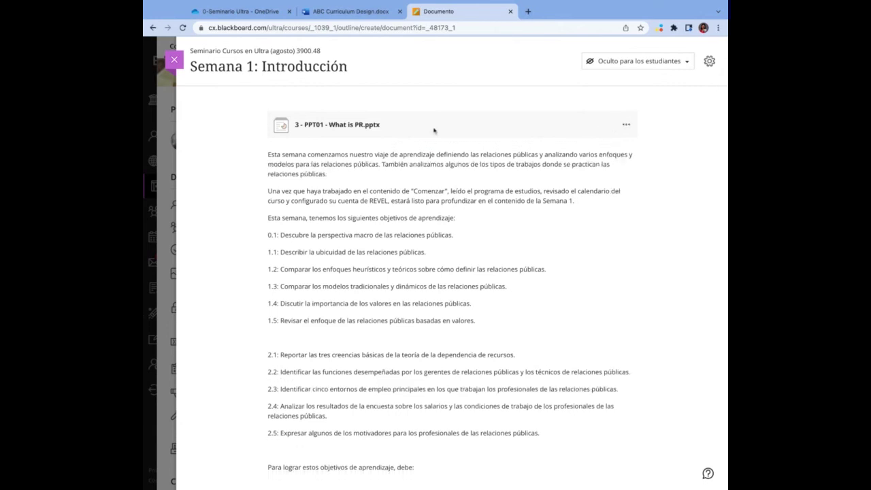
- Upload "4 - PPT02 - Jobs in PR.pptx" from the computer to the document with the "Ver" file option and save
scroll(441, 243, down, 7)
click(333, 454)
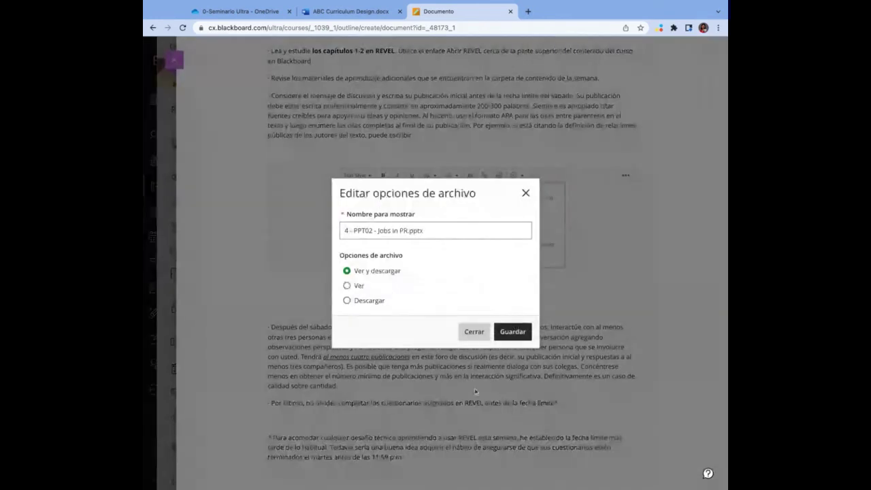
click(355, 287)
click(514, 332)
scroll(476, 272, up, 10)
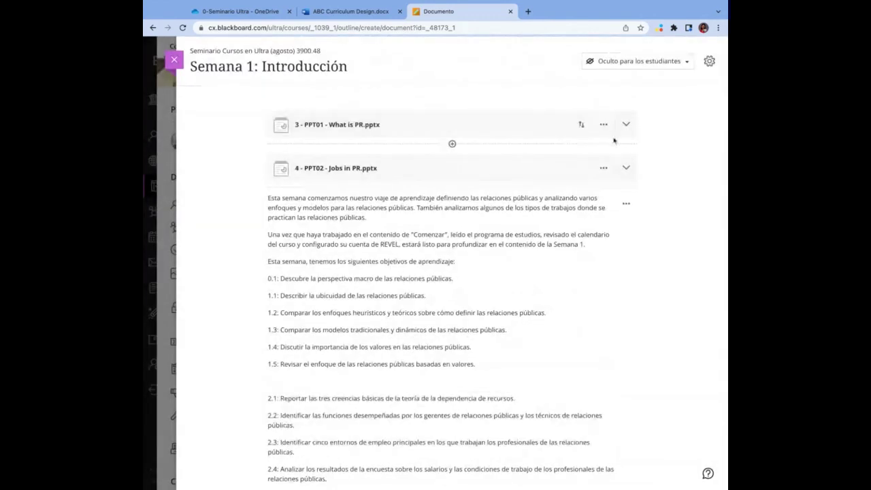
- Move the Jobs in PR presentation above What is PR and restore the original order
drag(581, 168, 575, 117)
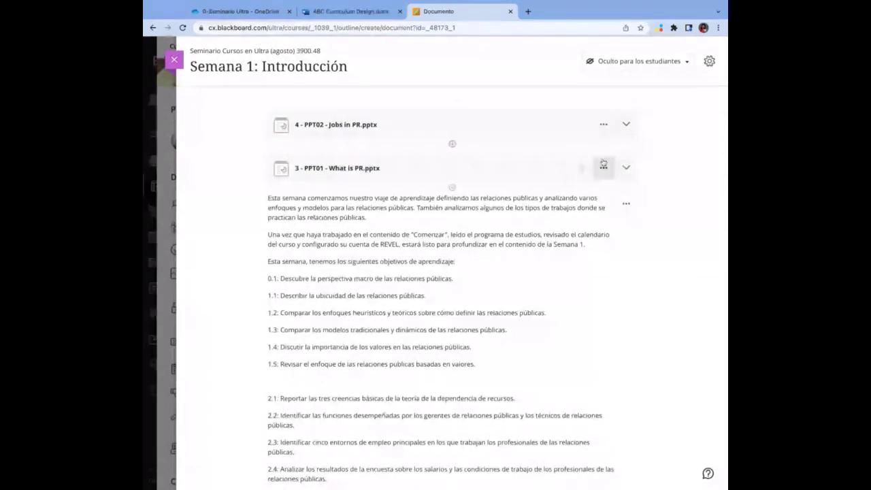
drag(585, 169, 582, 120)
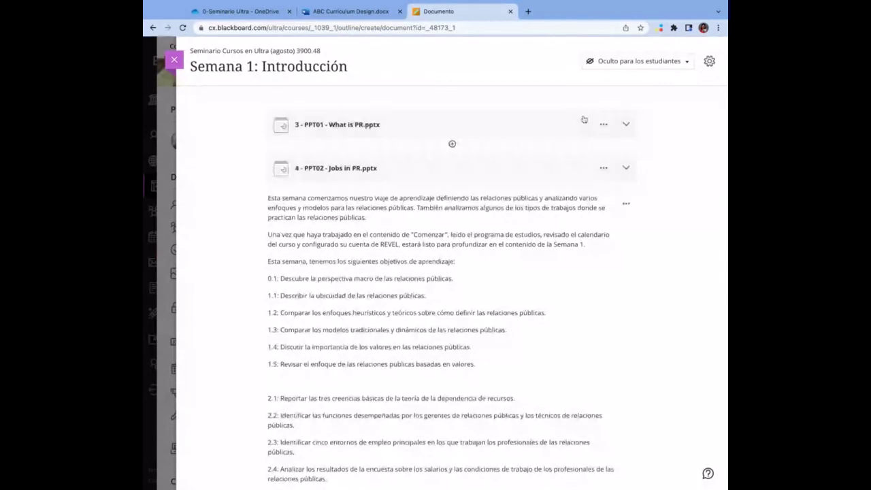
- Preview the What is PR presentation inside the document and collapse it again
click(626, 126)
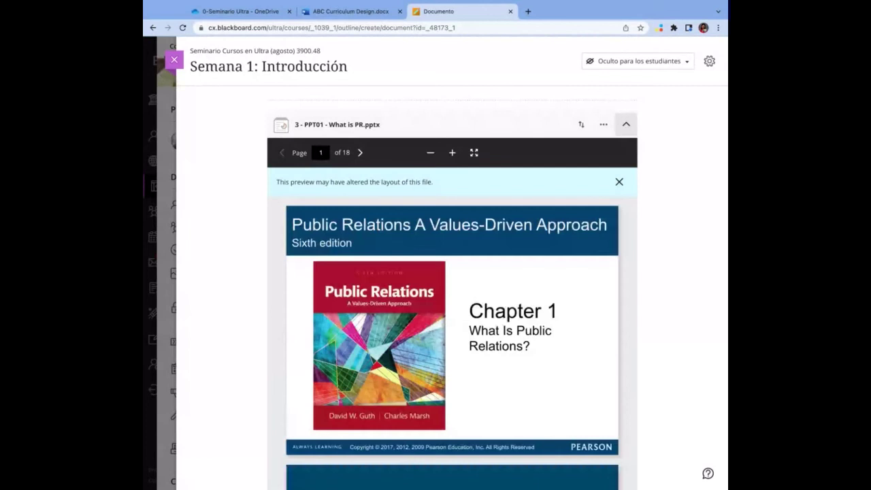
click(626, 124)
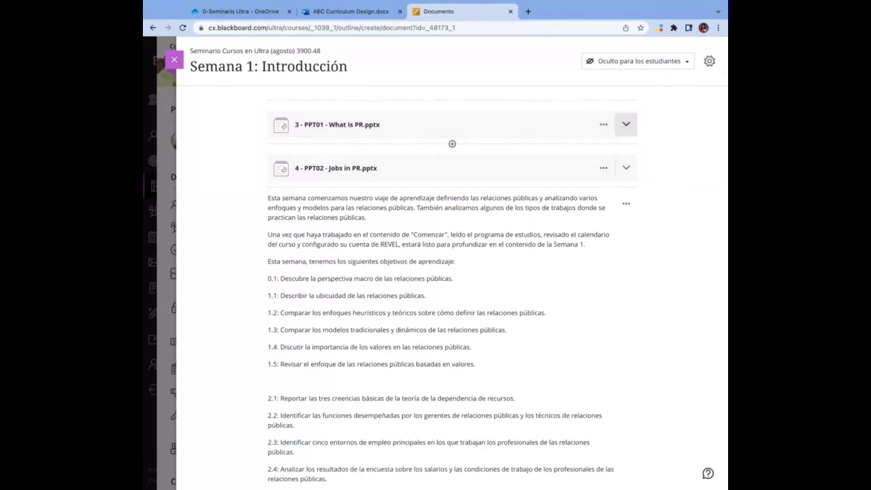
- Close the document and make Semana 1: Introducción visible to students
click(174, 61)
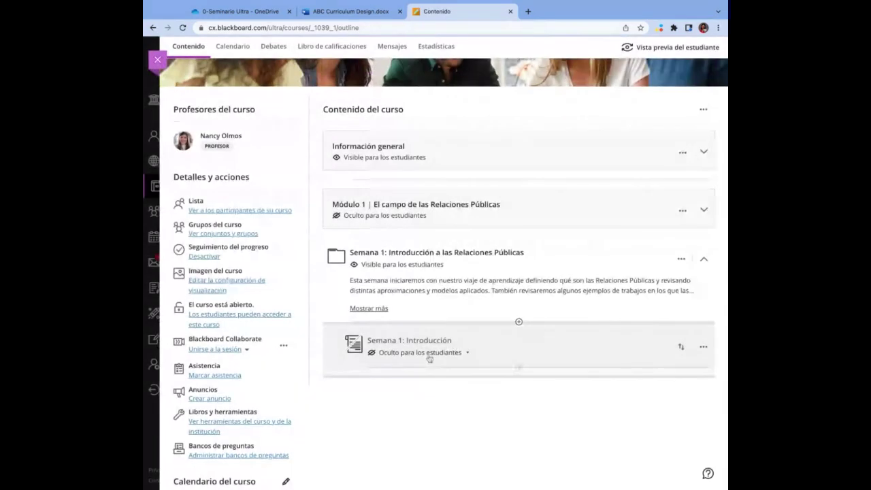
click(430, 359)
click(406, 370)
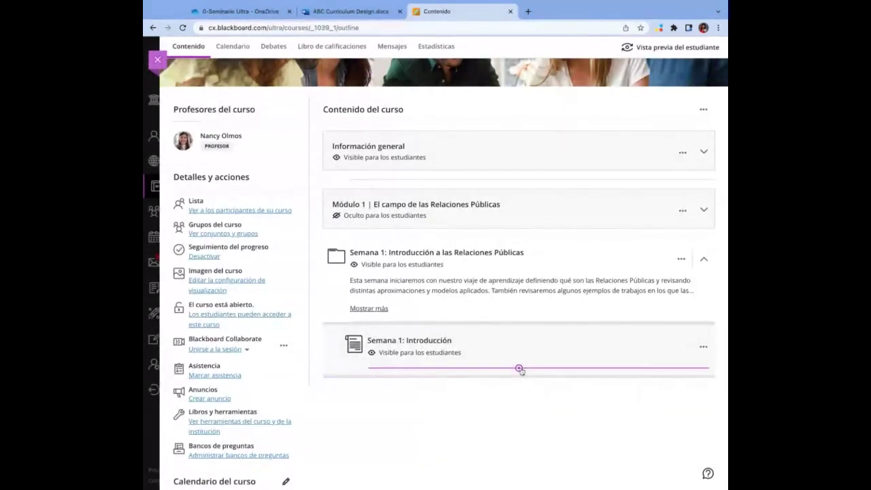
- Create a link below the Semana 1: Introducción document titled "Una definición y el plano de las Relaciones Públicas"
click(520, 368)
click(512, 387)
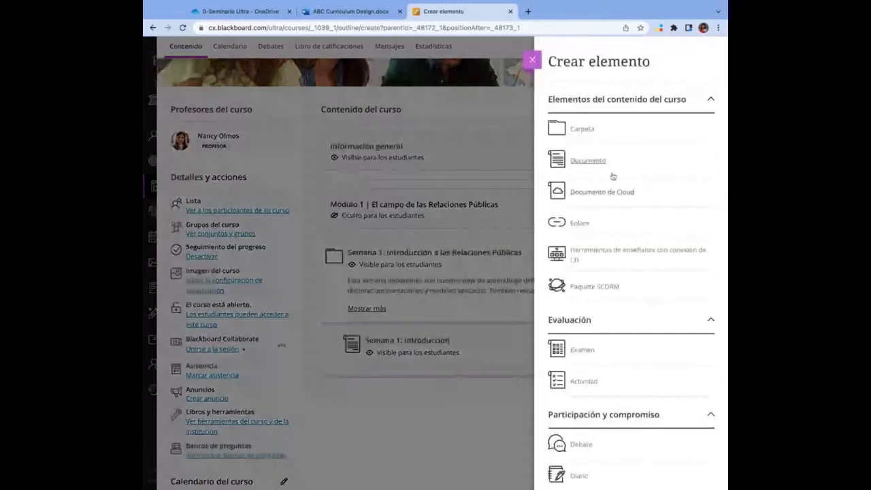
click(580, 223)
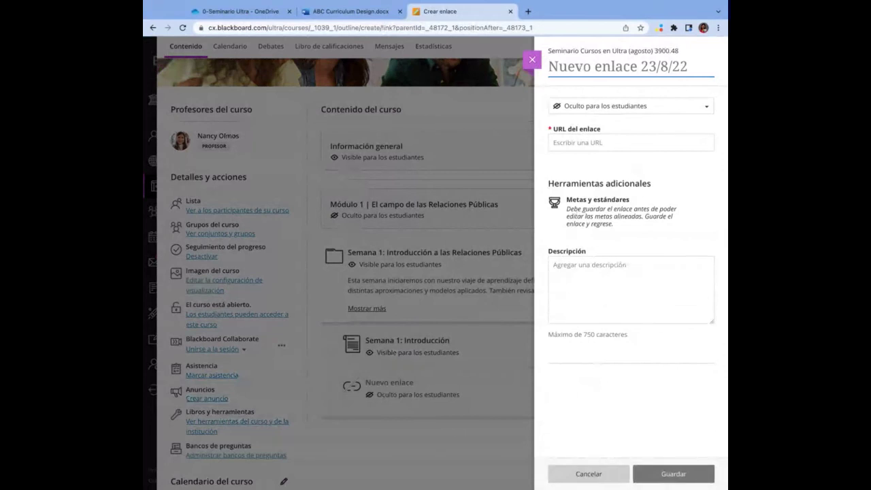
text(Una)
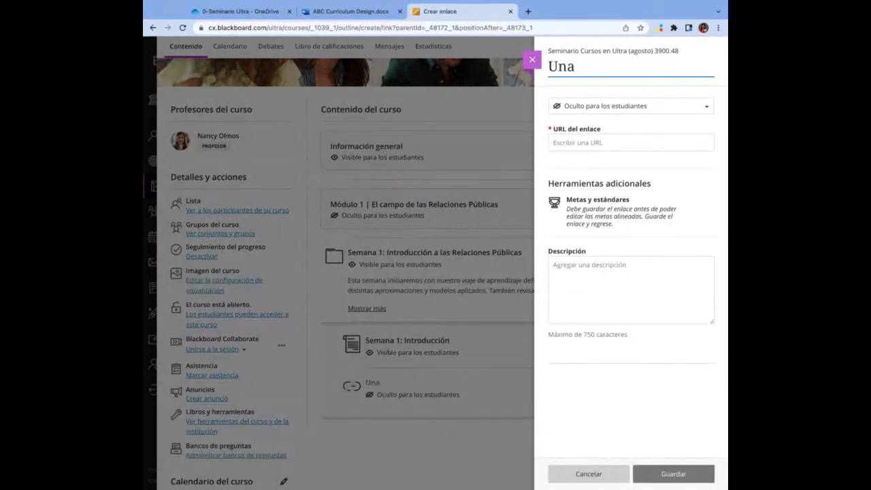
click(589, 101)
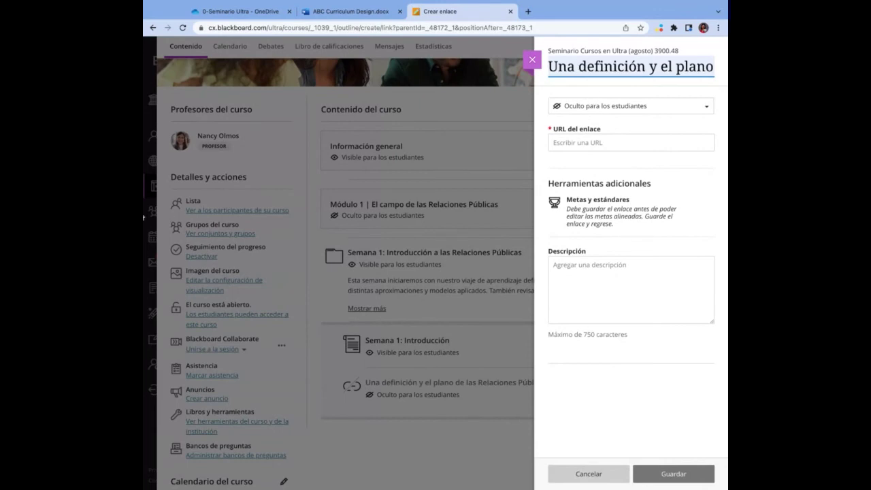
click(143, 218)
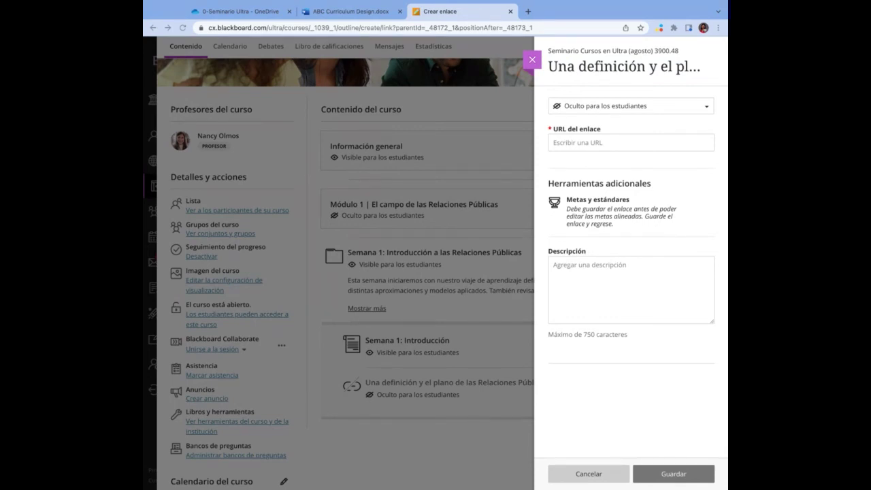
- Give the link the rockcontent.com/es/blog URL and the description "Revisa esta página/blog en la cual se define y se ilustra qué son las Relaciones Públicas."
click(631, 143)
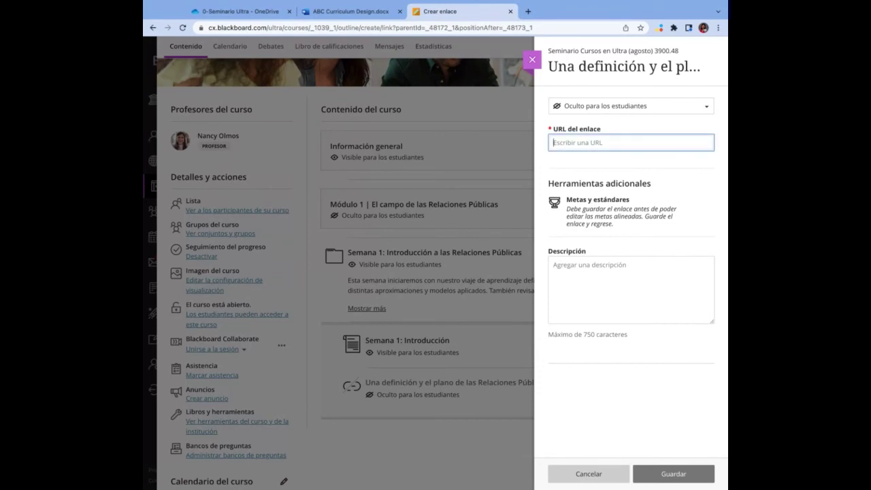
key(ctrl+v)
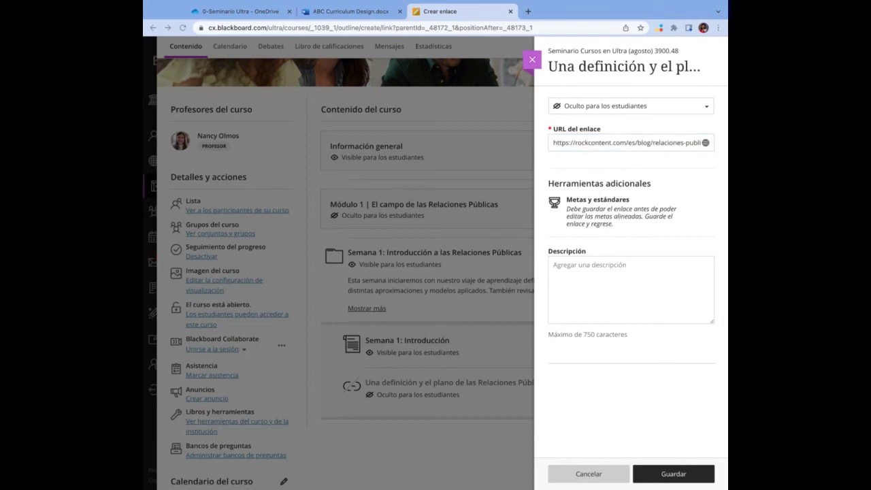
key(super+Tab)
key(Tab)
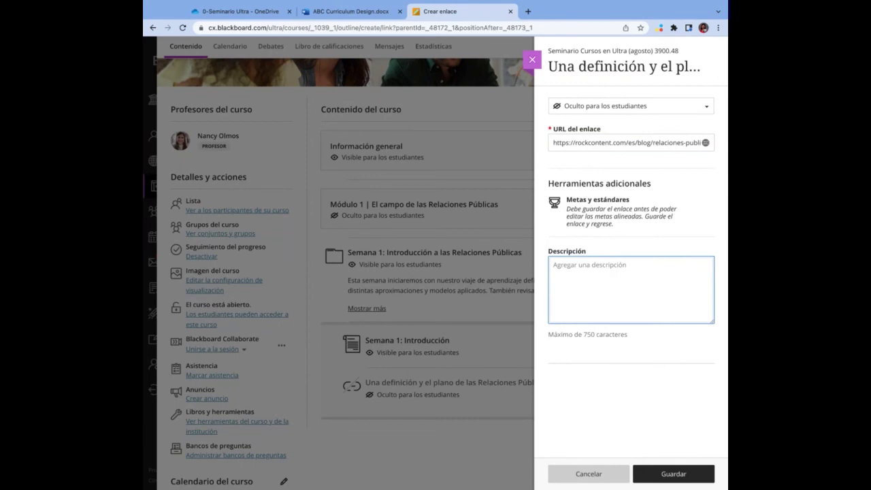
text(Revisa esta página/blog en la cual se define y se ilustra qué son las Relaciones Públicas.)
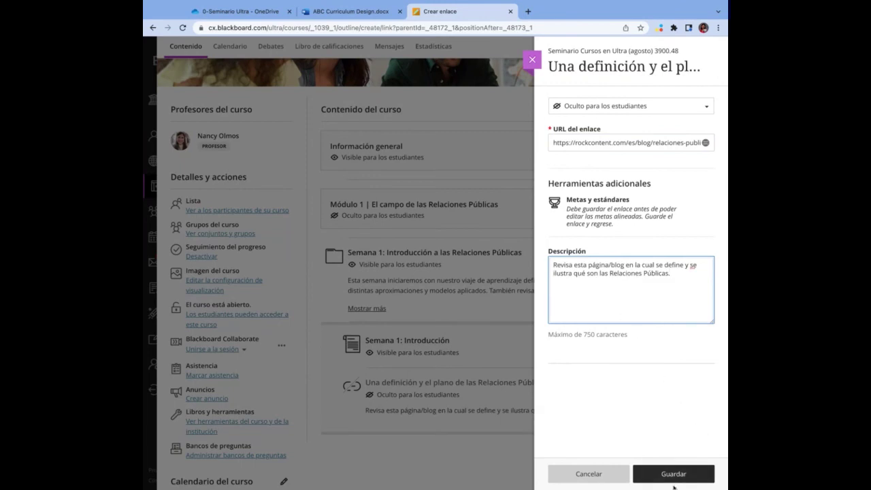
- Save the new link and make it visible to students
click(681, 475)
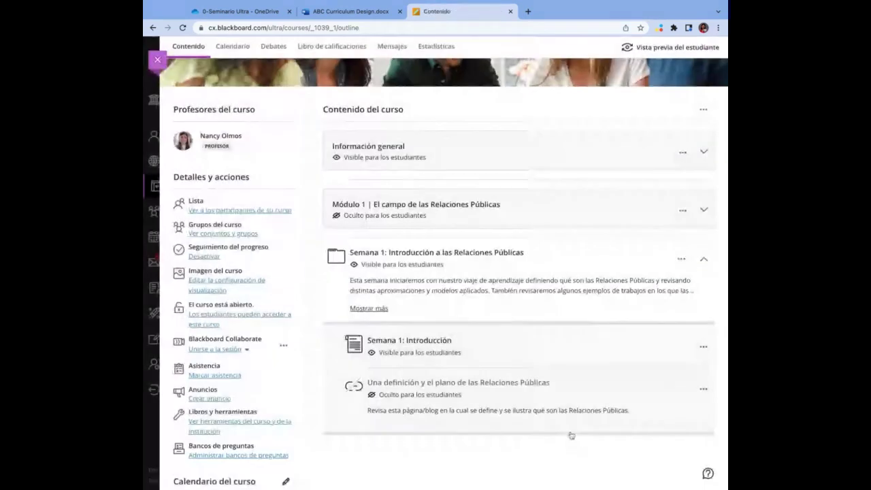
click(401, 396)
click(402, 414)
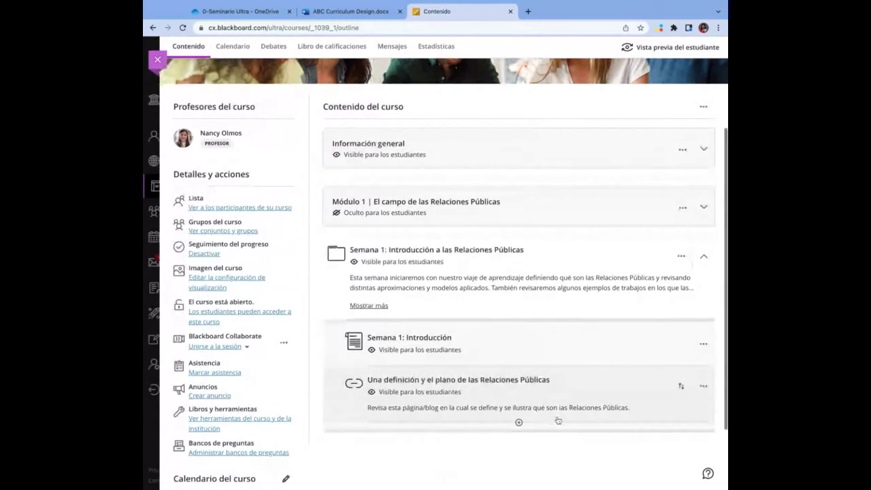
- Create an exam below the link in the Semana 1 folder and title it "Examen del Módulo 1"
scroll(579, 354, down, 3)
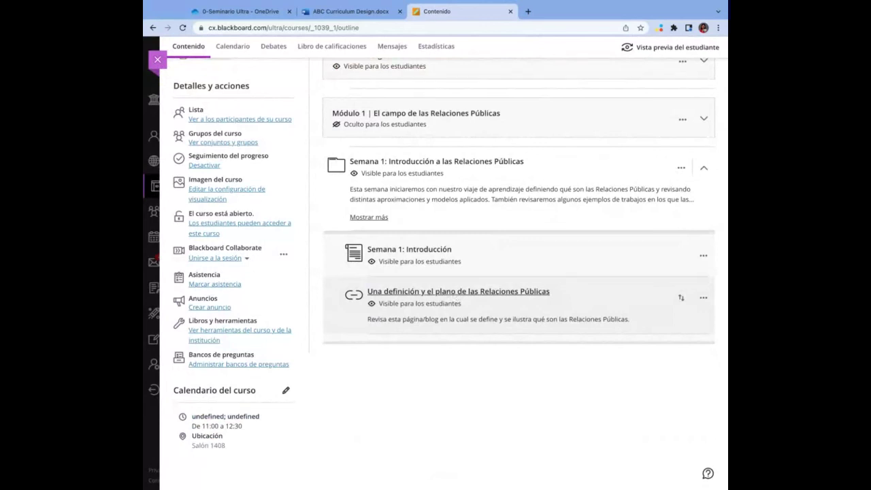
mouse_move(521, 335)
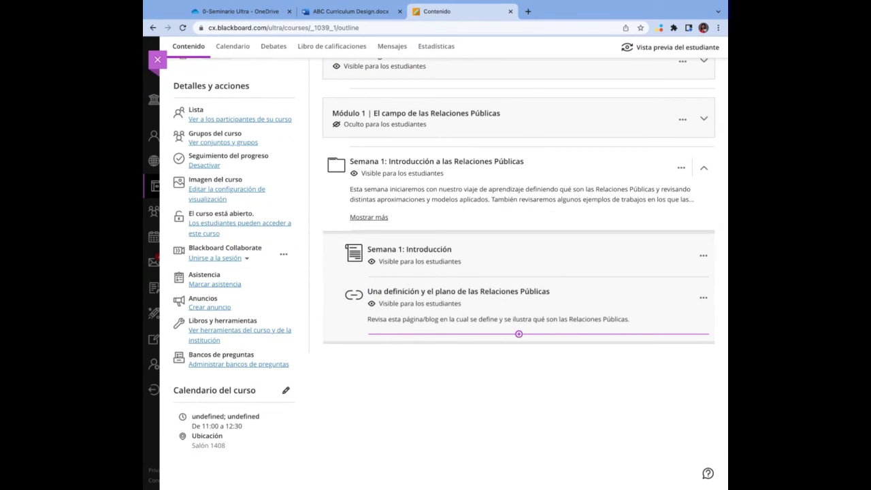
click(519, 335)
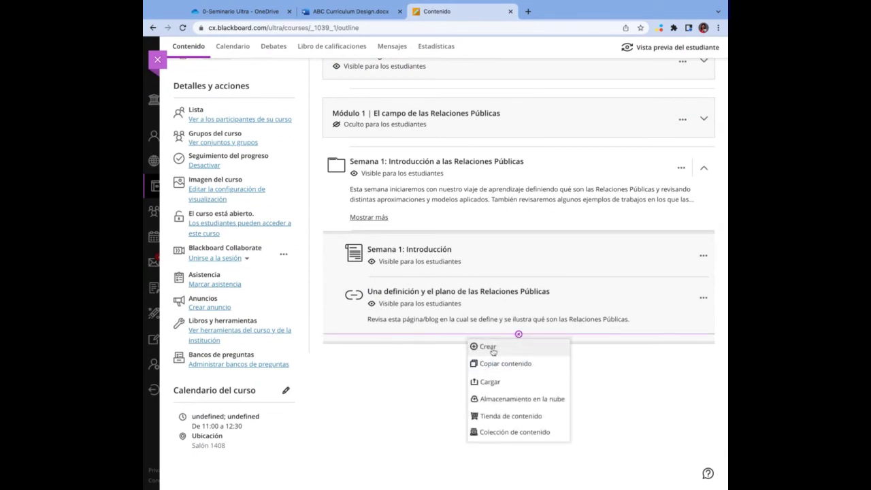
click(488, 347)
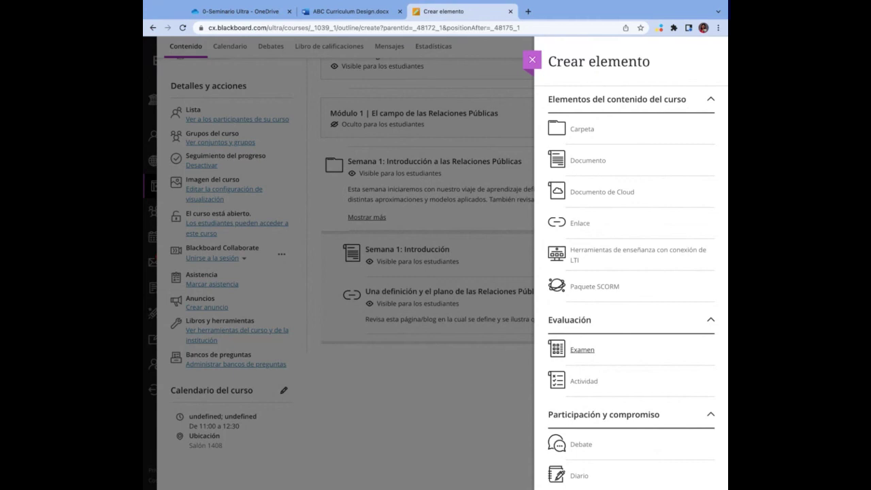
click(582, 350)
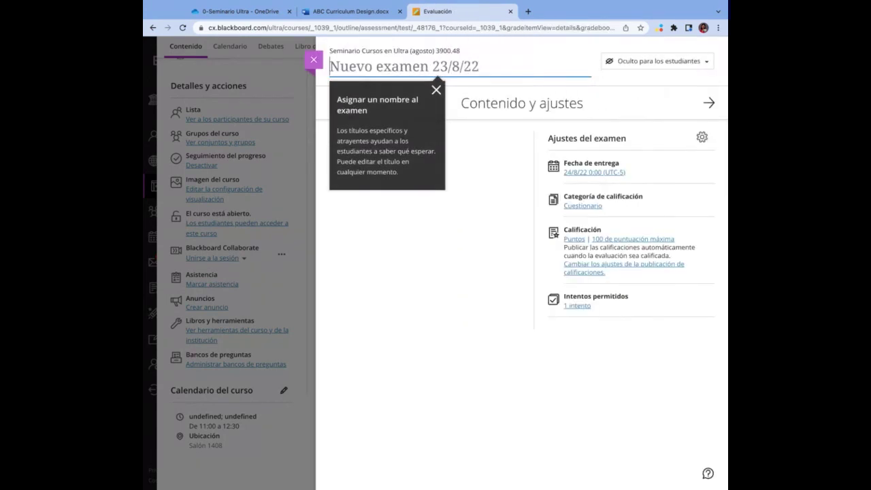
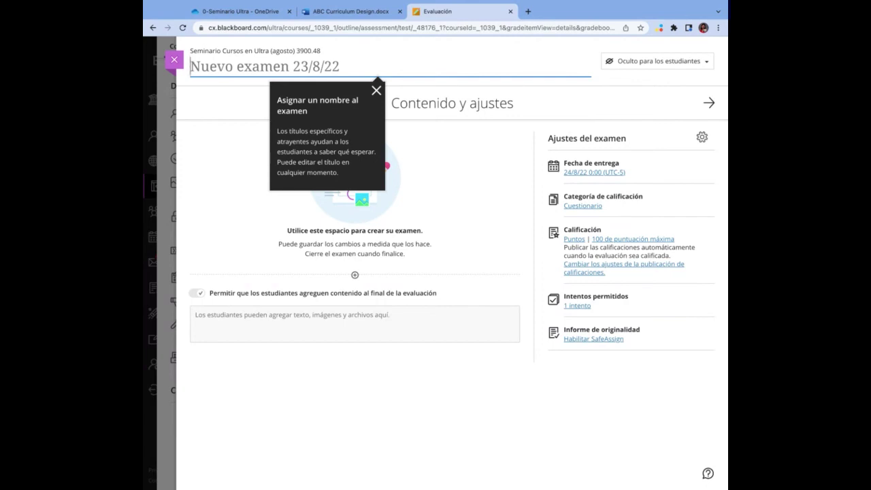
text(E)
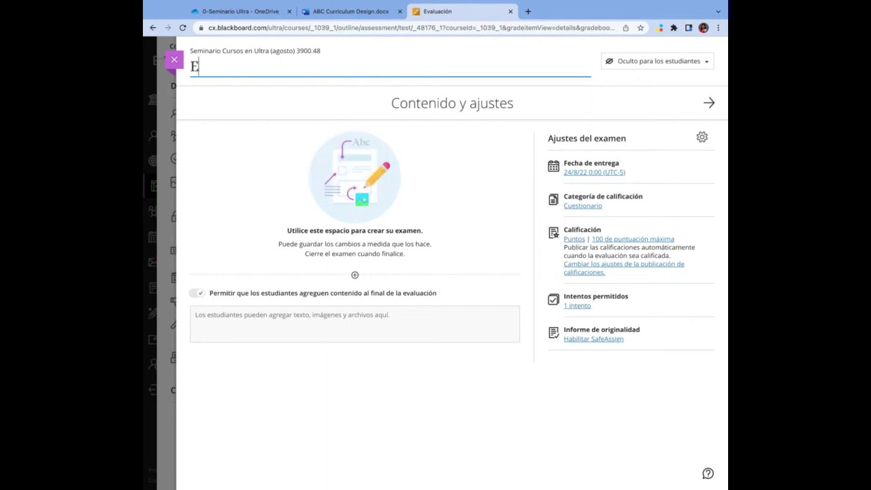
text(xamen del)
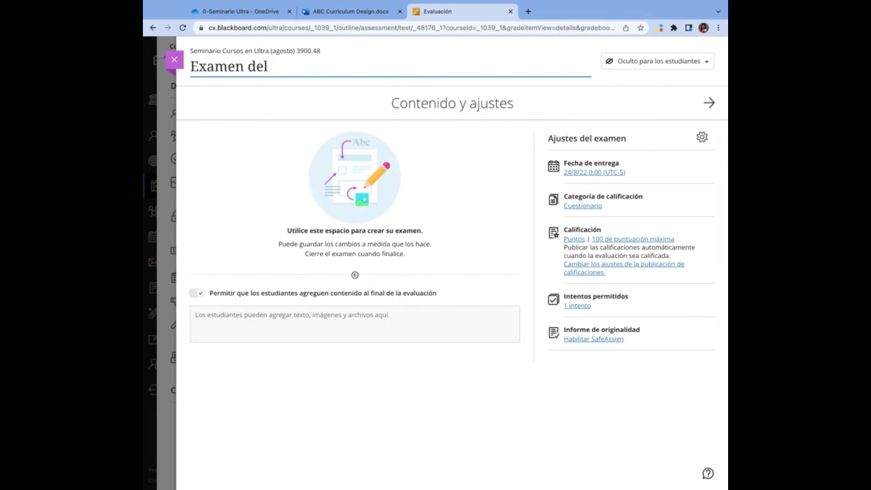
text( M)
text(ódulo 1)
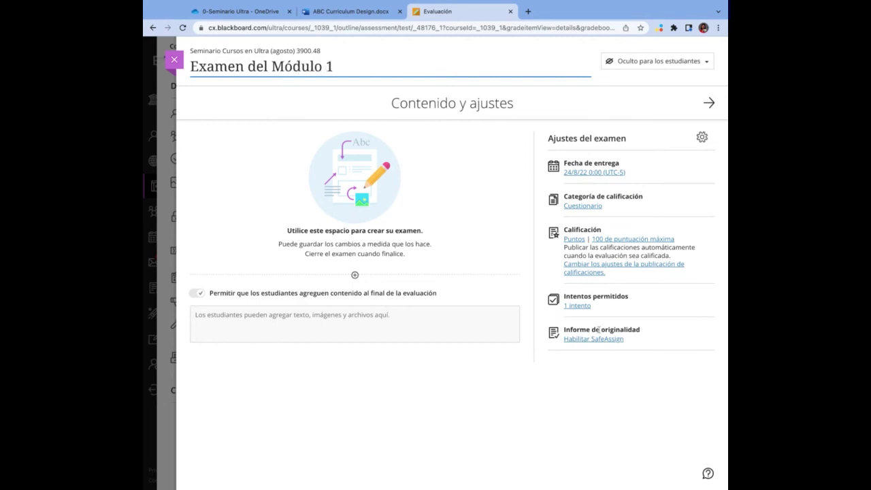
click(144, 300)
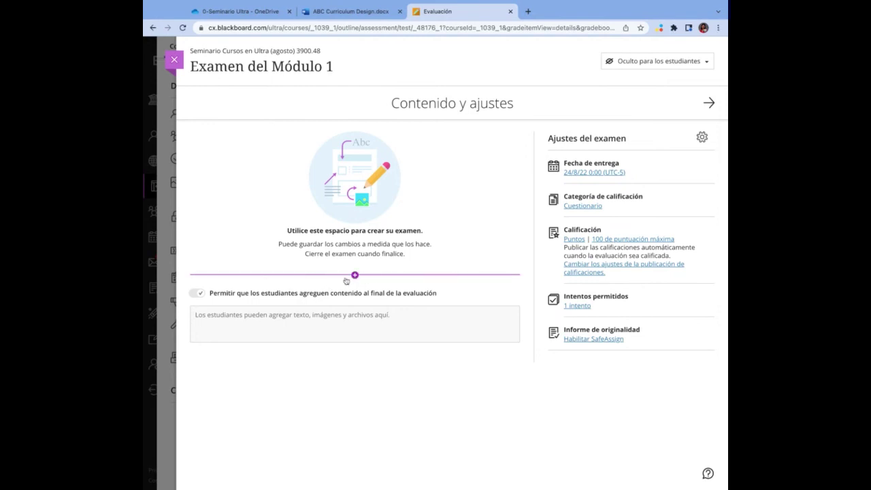
- Add the multiple-choice question "¿Cuál es el estimado de personas trabajando en RP a lo largo del mundo?" and clear its list formatting
click(355, 276)
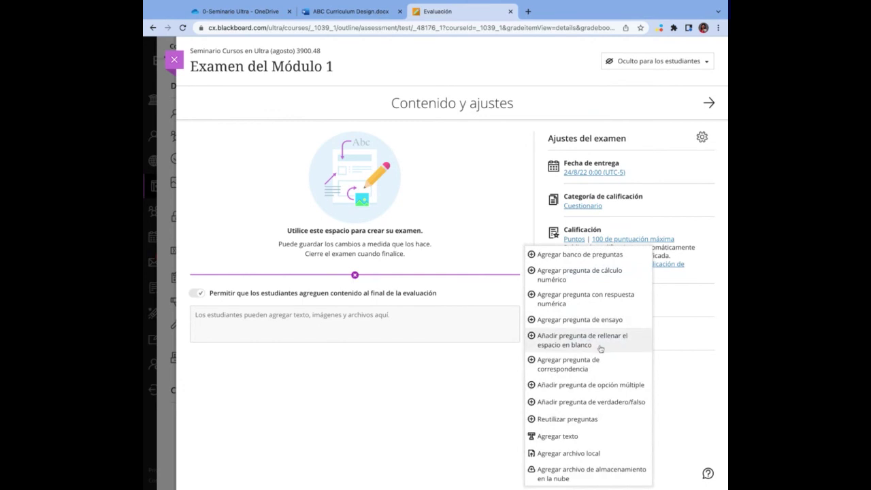
click(593, 385)
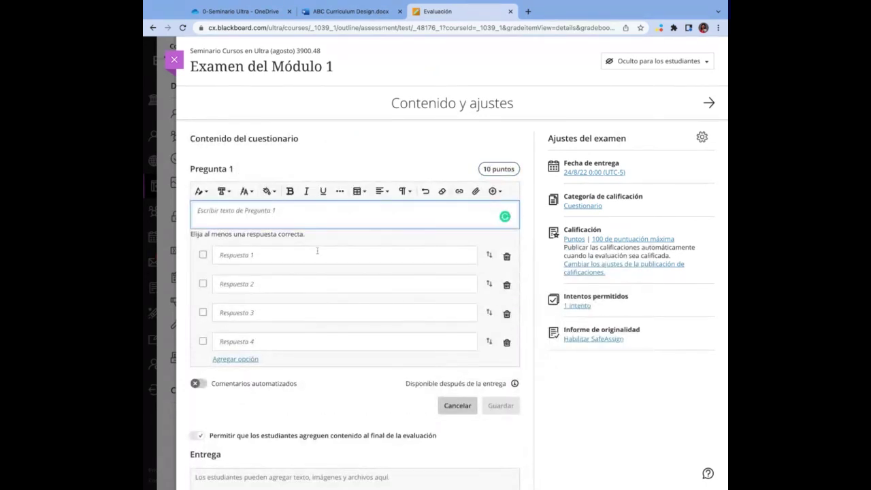
text(¿Cuál es el estimado de personas trabajando en RP a lo largo del mundo?)
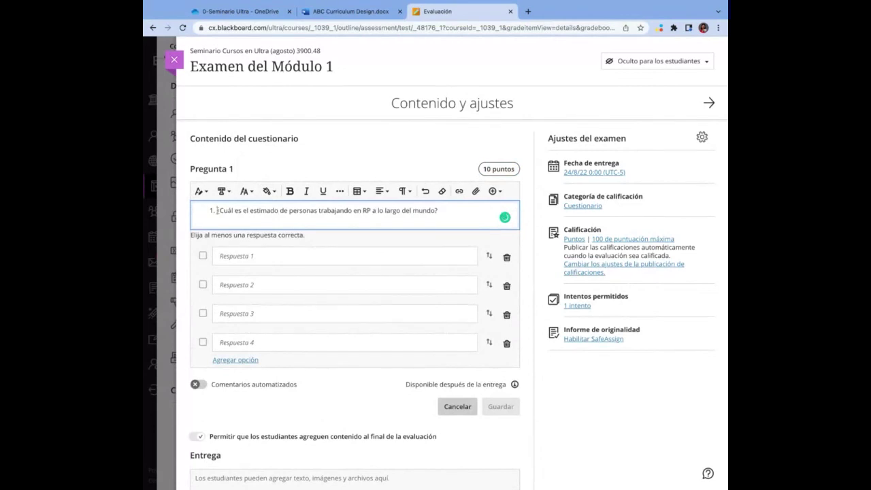
triple_click(233, 223)
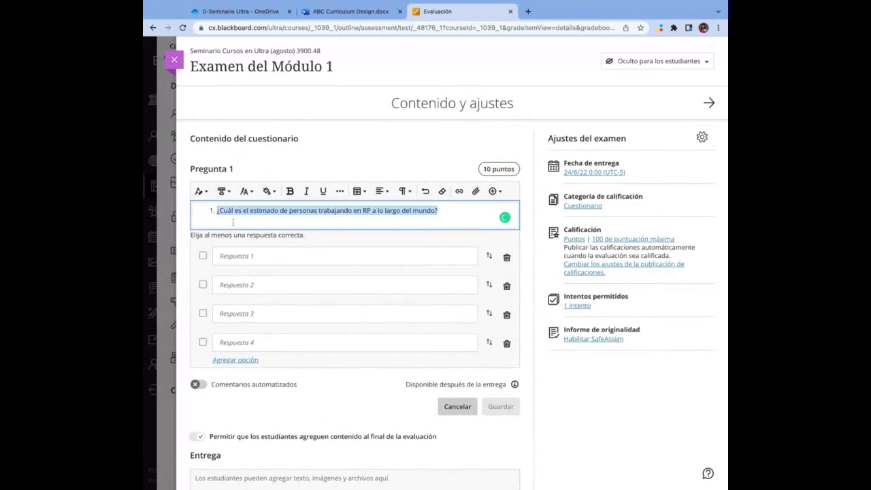
click(442, 191)
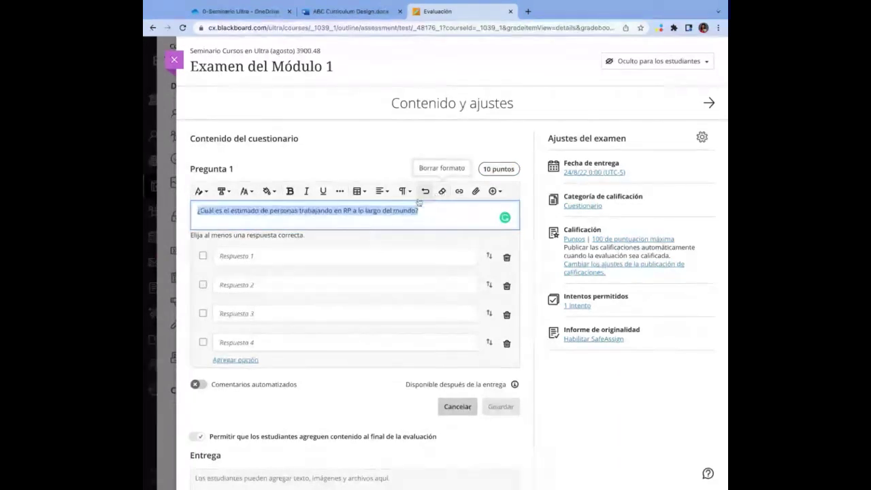
click(243, 225)
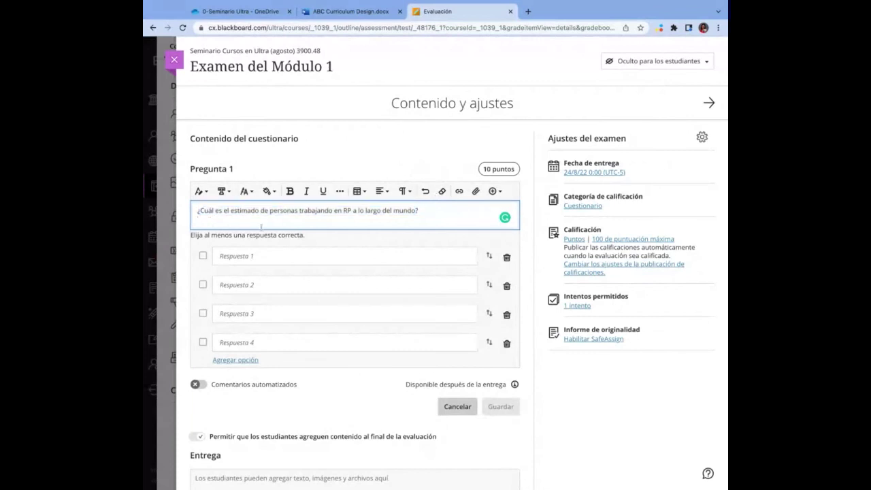
key(BackSpace)
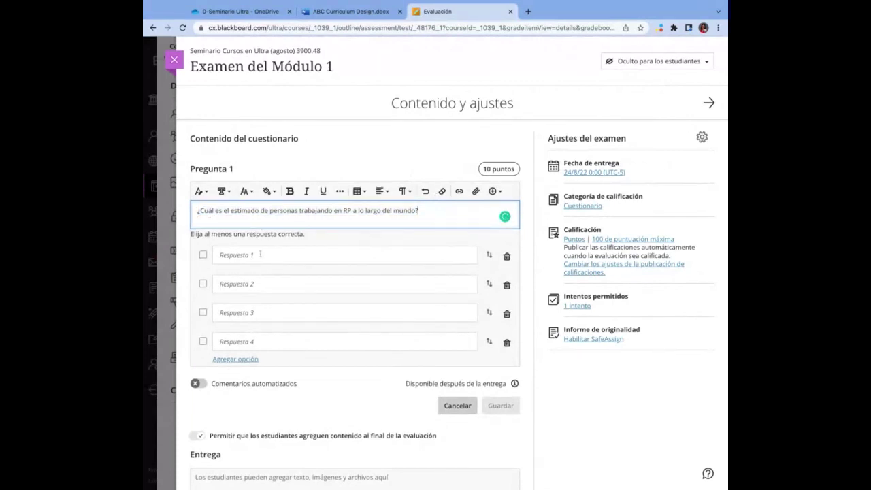
- Fill in the four answer options of question 1 as "1 millón", "2m", "3m" and "4m"
click(259, 255)
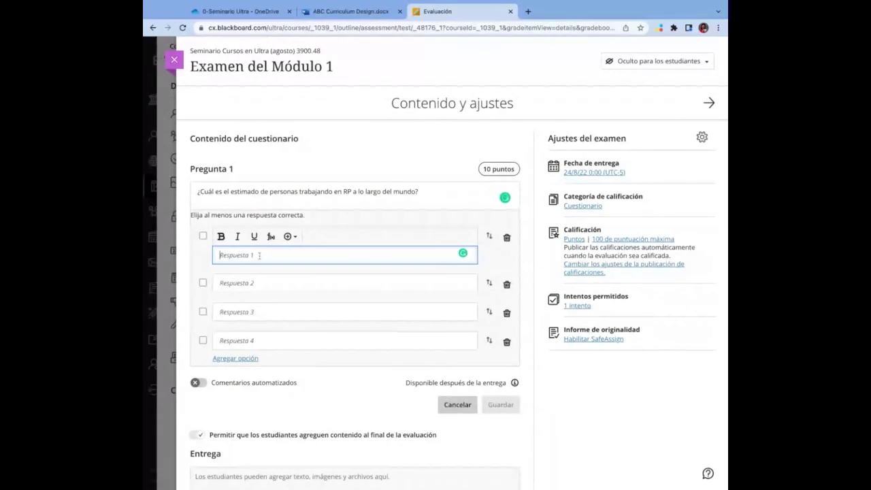
text(1 millon)
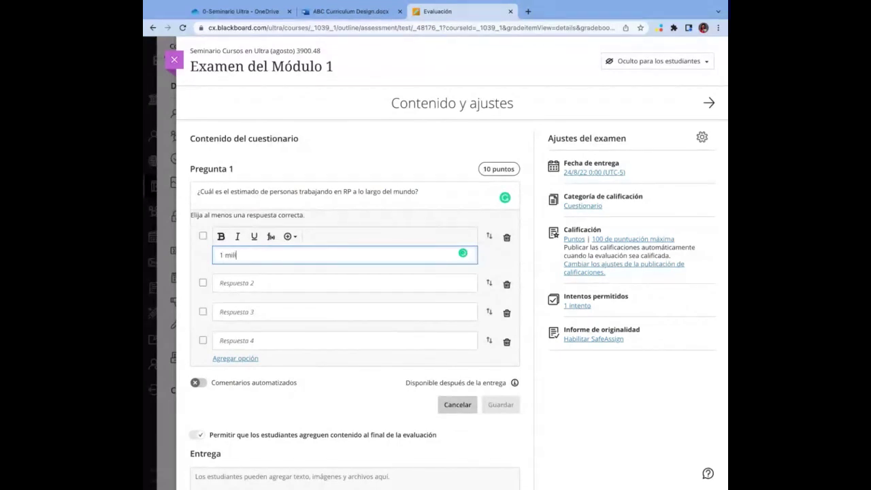
key(BackSpace)
key(BackSpace)
text(ón)
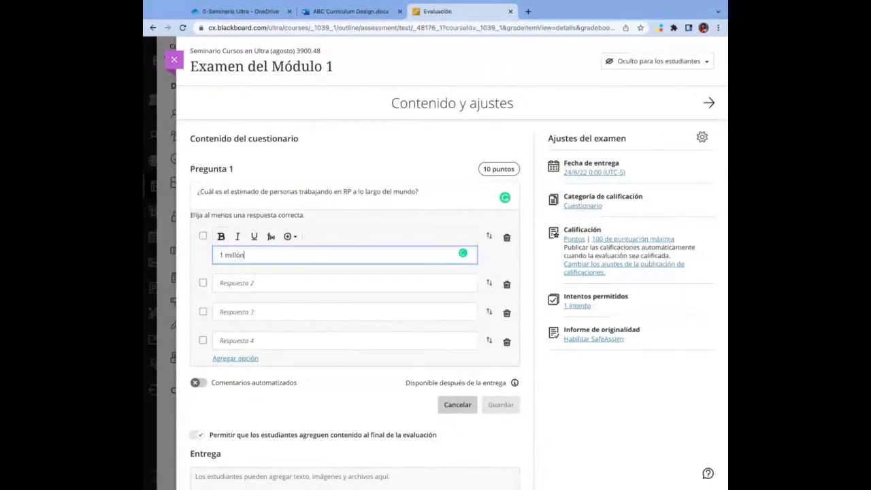
click(254, 284)
text(2m)
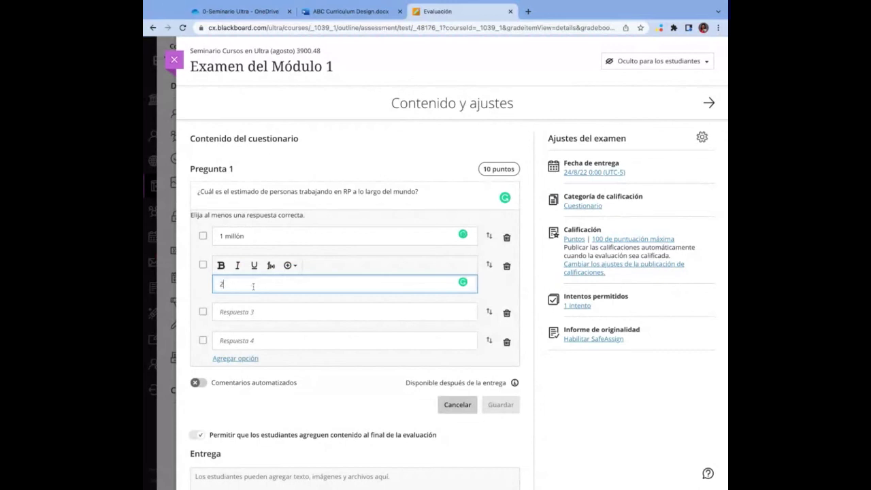
click(247, 314)
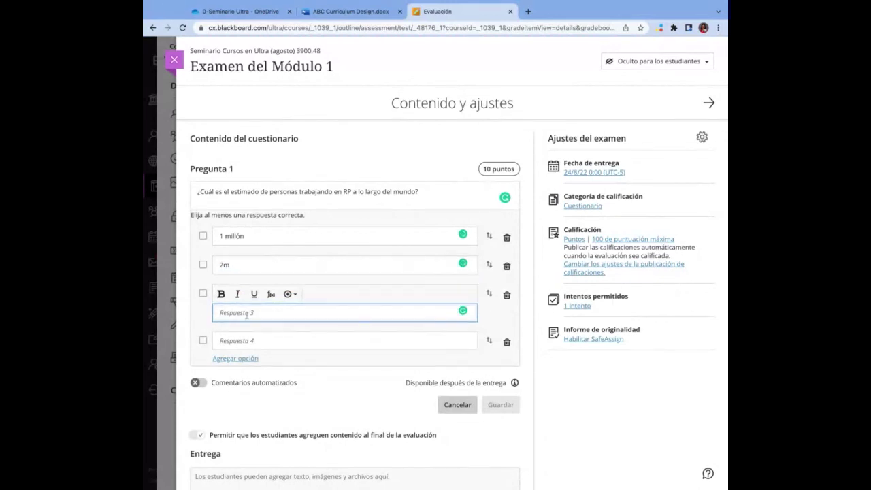
text(3m)
click(246, 339)
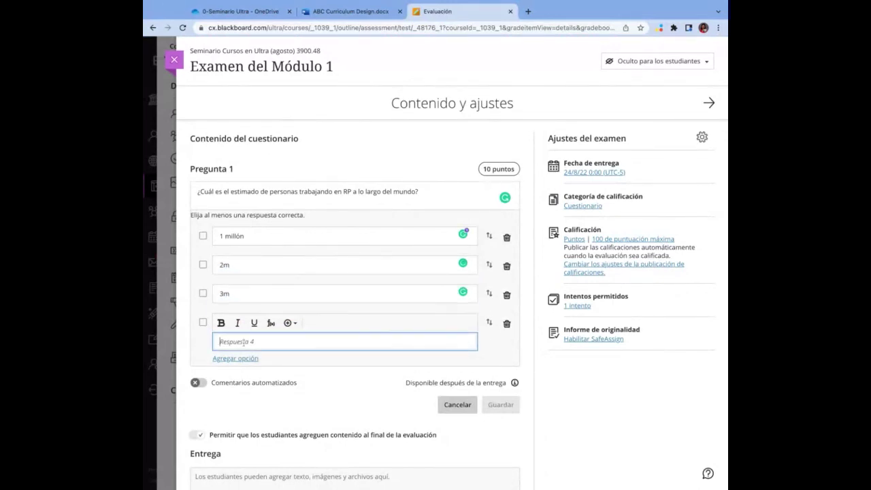
text(4m)
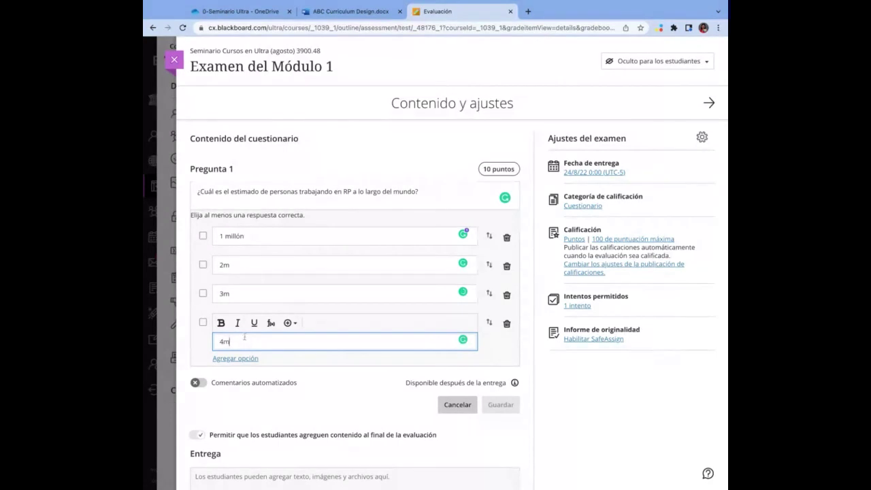
click(427, 199)
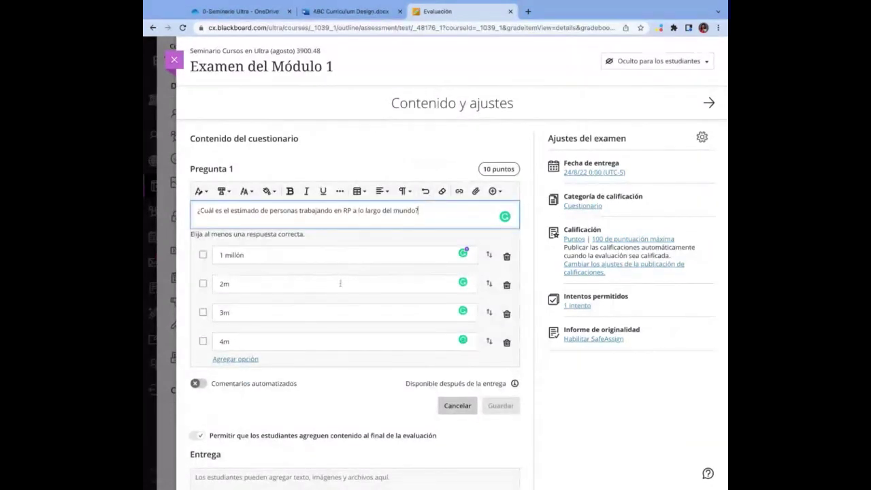
- Mark only "3m" as the correct answer to question 1
scroll(339, 284, down, 1)
scroll(339, 285, down, 3)
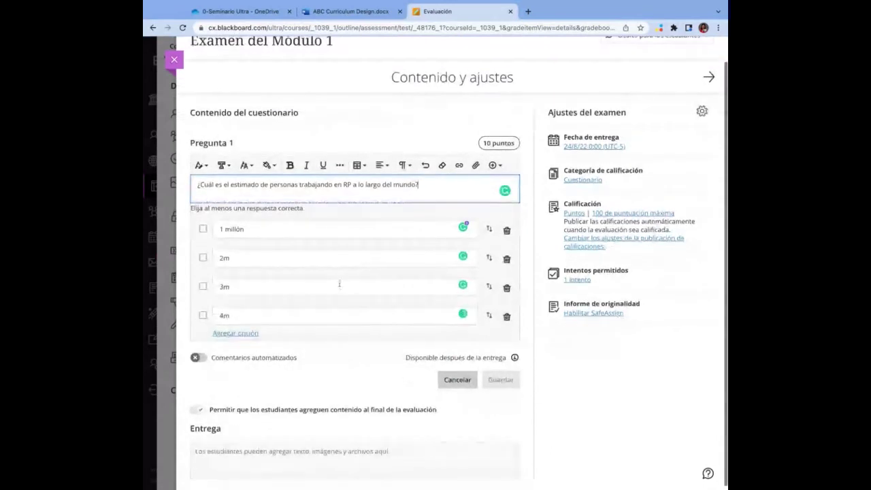
click(204, 230)
click(203, 228)
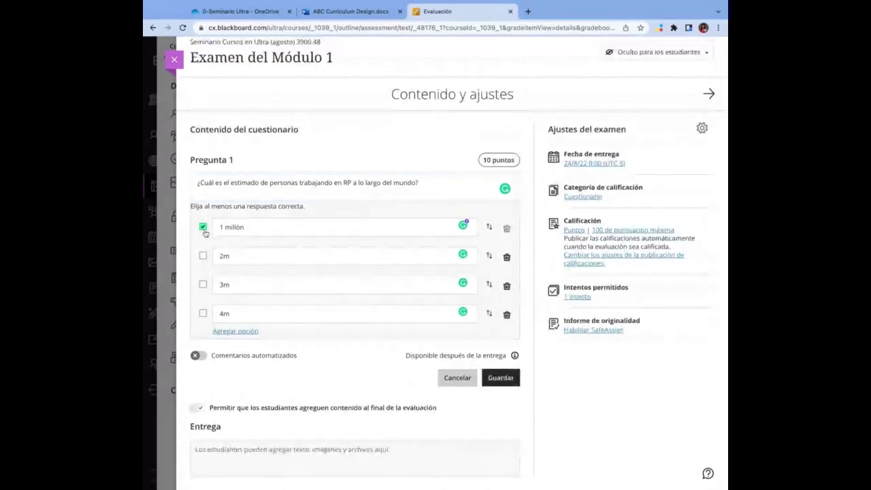
click(203, 256)
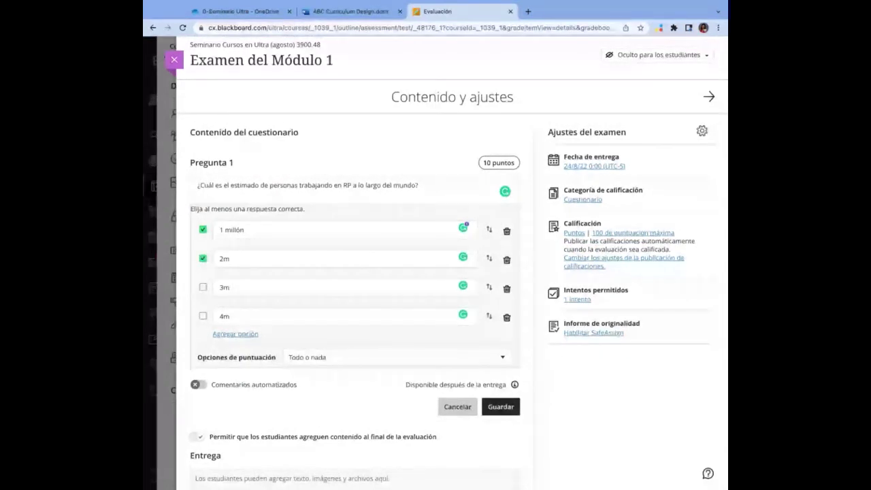
click(203, 259)
click(203, 229)
click(203, 288)
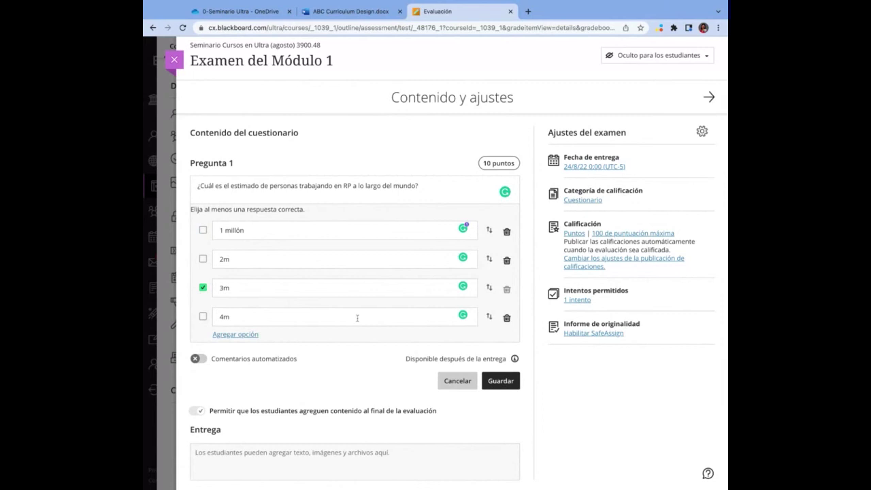
- Enable automated feedback and enter the correct-answer comment starting "¡Así es! Sin embargo, muchas personas tienden a pensar", without its bullet formatting
scroll(293, 405, down, 1)
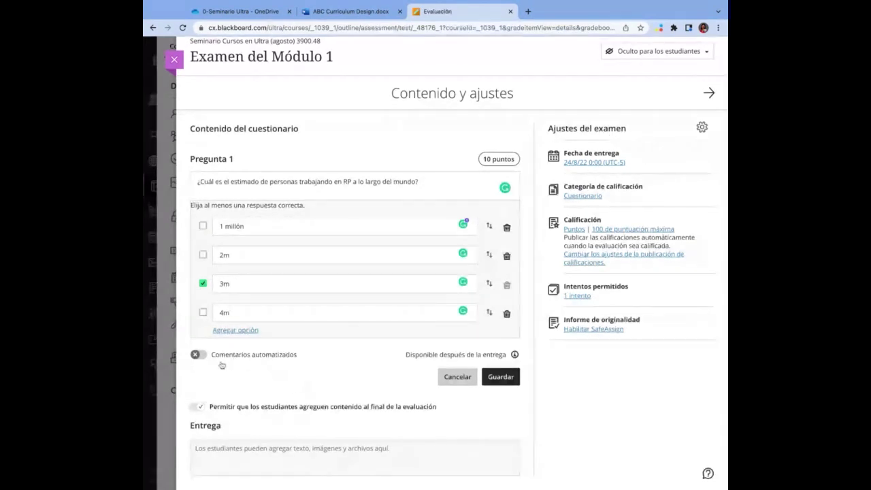
click(196, 356)
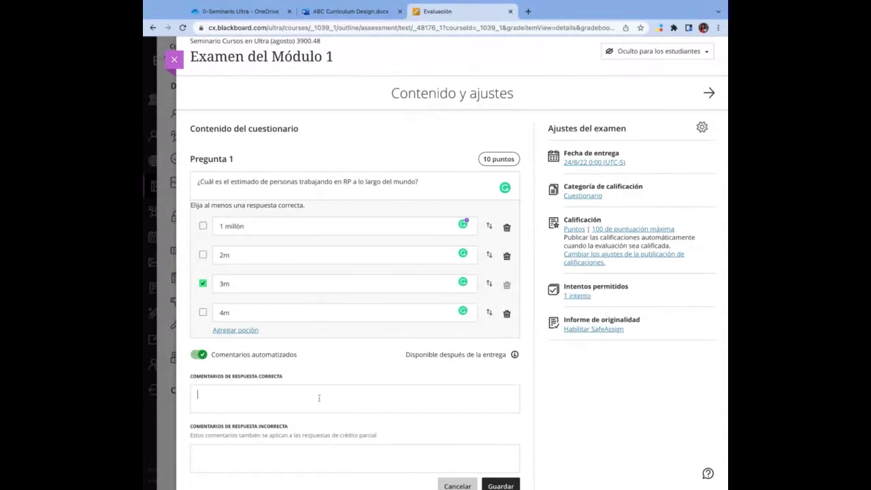
text(¡Así es! Sin embargo, muchas personas tienden a pensar que el campo de RP tiene un campo de aplicación mucho menor. Si quieres saber más datos interesantes como este, visita: URL.)
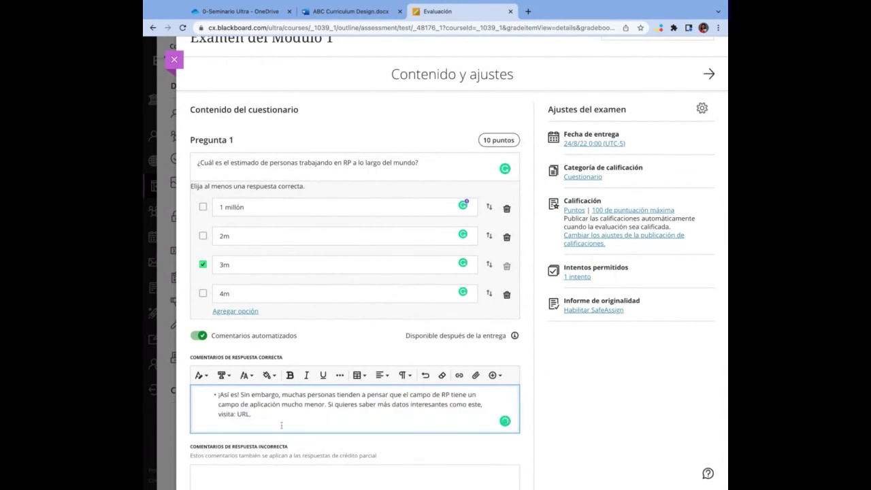
key(ctrl+a)
click(442, 376)
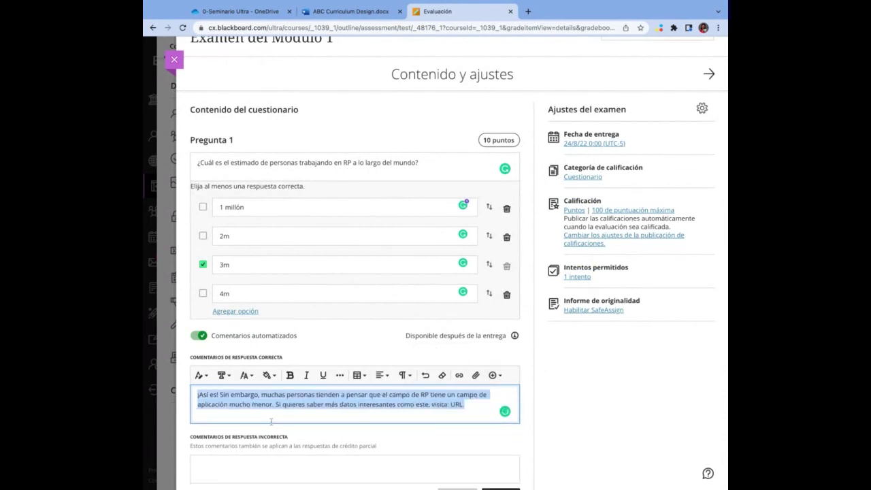
- Enter the incorrect-answer comment starting "La figura de RP es una figura un tanto invisible", clear its bullet formatting, and save the question
click(239, 463)
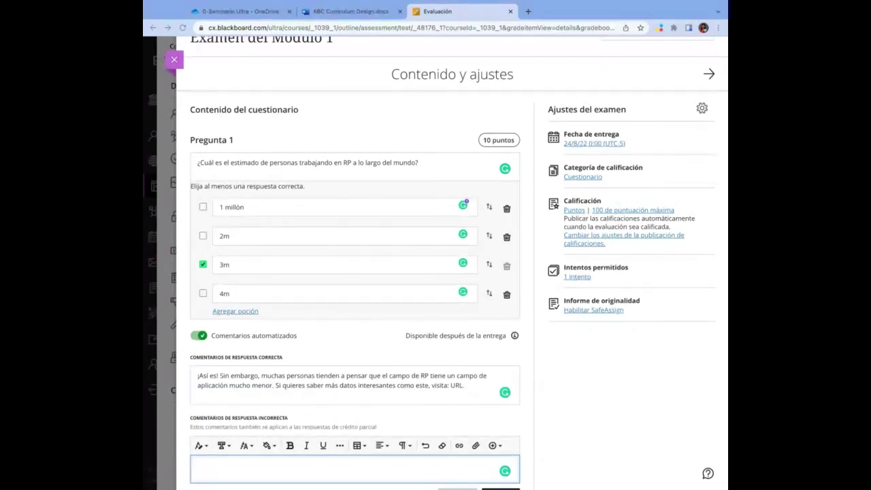
scroll(453, 262, down, 3)
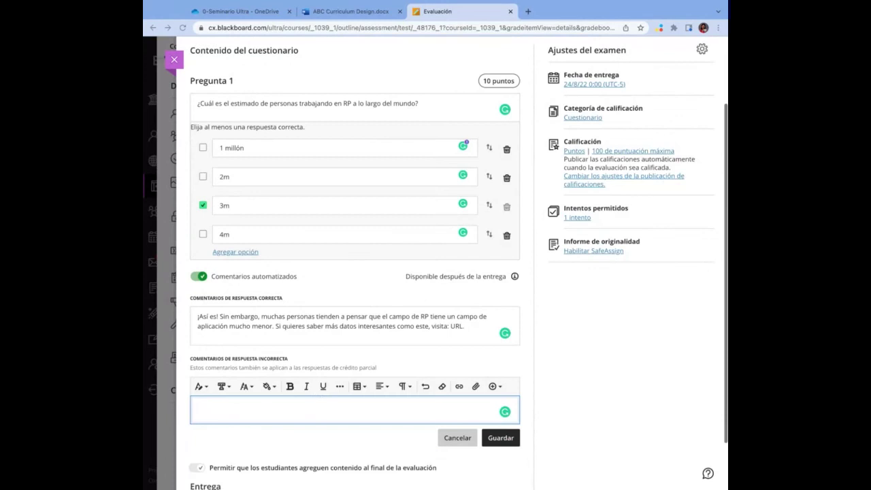
text(La figura de RP es una figura un tanto invisible y, aunque poderosa, tiene a pasar desapercibida en el conteo mundial. Para tener acceso a las últimas estadísticas relacionadas con el campo consulta: URL.)
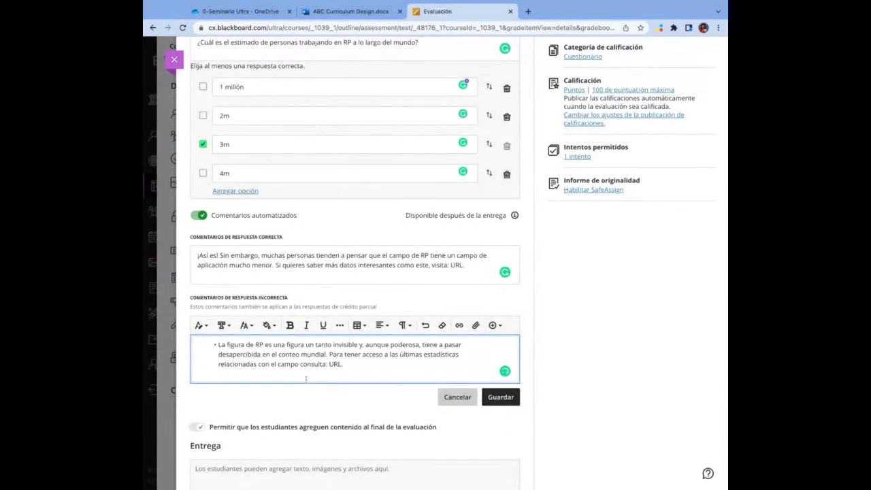
drag(347, 368, 144, 332)
click(442, 324)
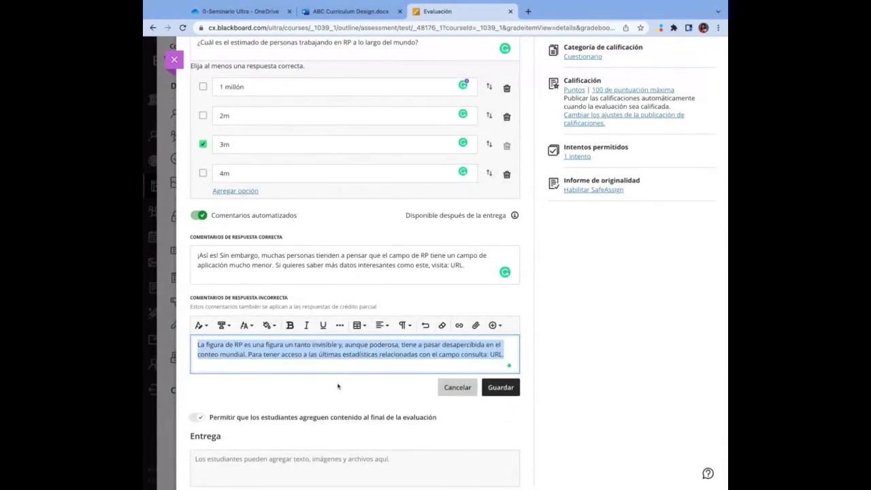
click(341, 390)
click(502, 376)
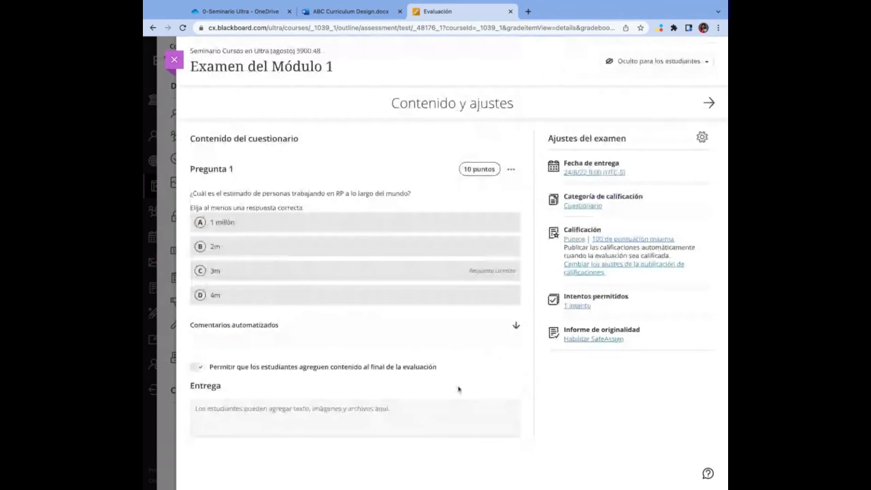
- Expand and review the automated feedback saved with question 1, and open the exam settings
mouse_move(347, 360)
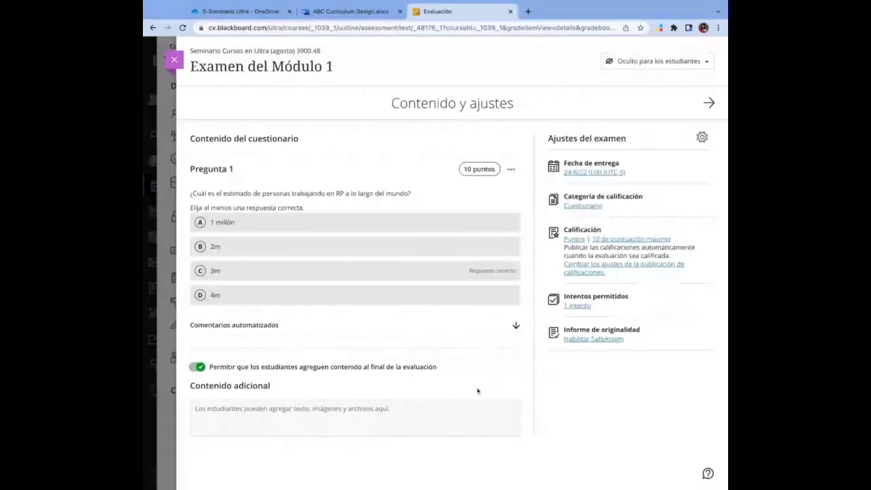
mouse_move(492, 356)
click(516, 326)
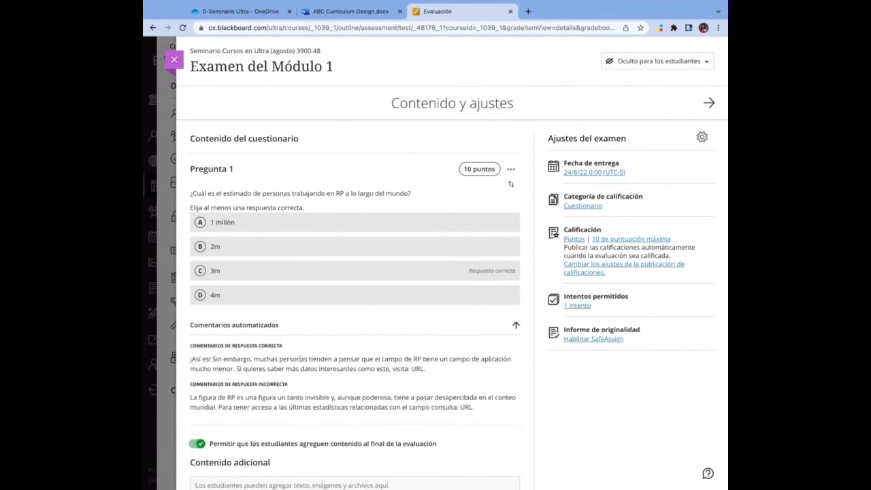
scroll(300, 359, down, 1)
scroll(299, 359, down, 2)
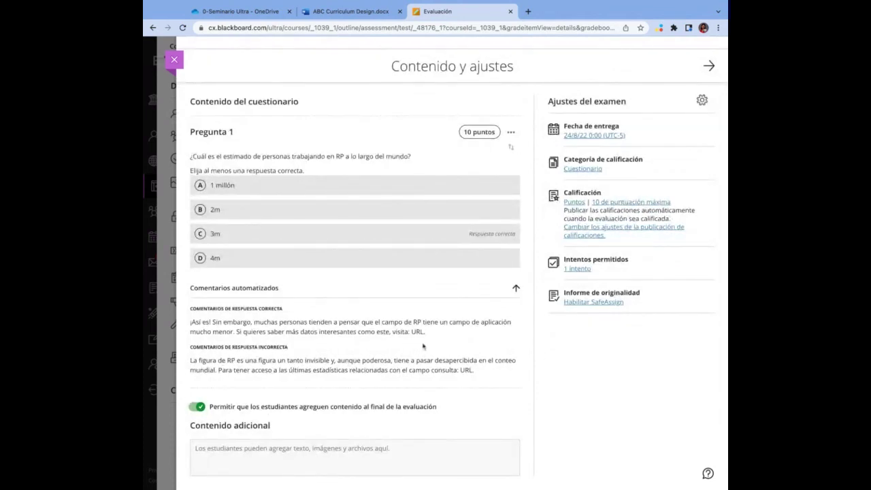
scroll(423, 346, up, 2)
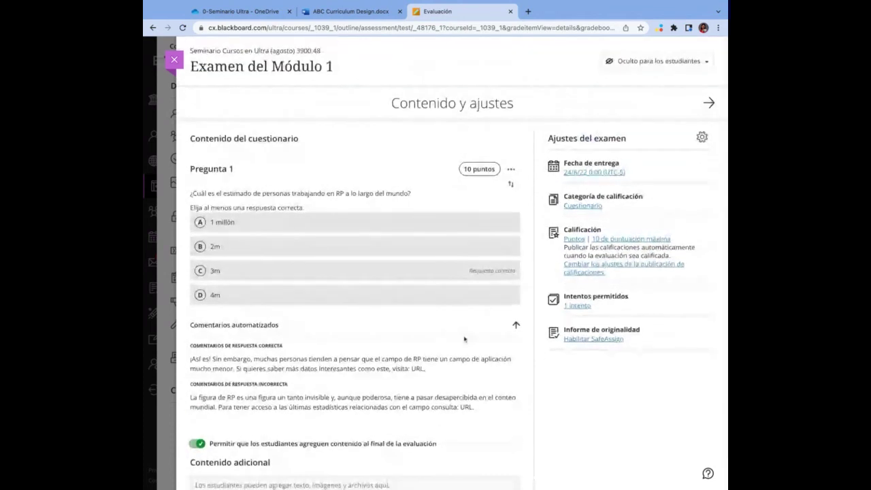
scroll(465, 339, down, 1)
scroll(465, 339, up, 1)
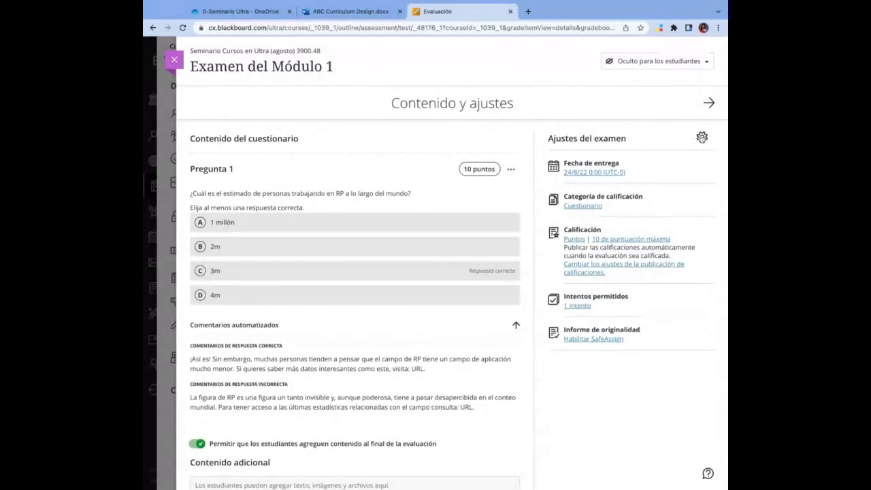
click(702, 138)
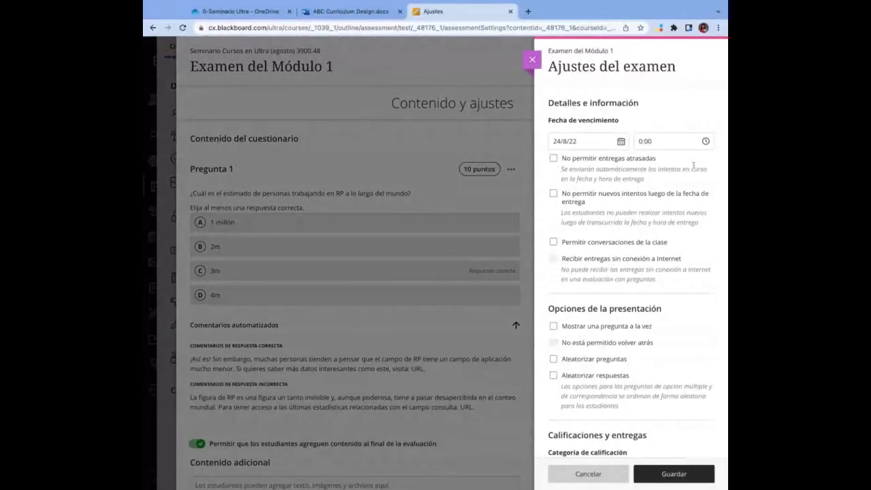
- Try the exam options for prohibiting late submissions, prohibiting new attempts after the due date, and allowing class conversations
click(630, 163)
click(625, 158)
click(553, 159)
click(553, 158)
click(570, 180)
click(554, 195)
click(555, 195)
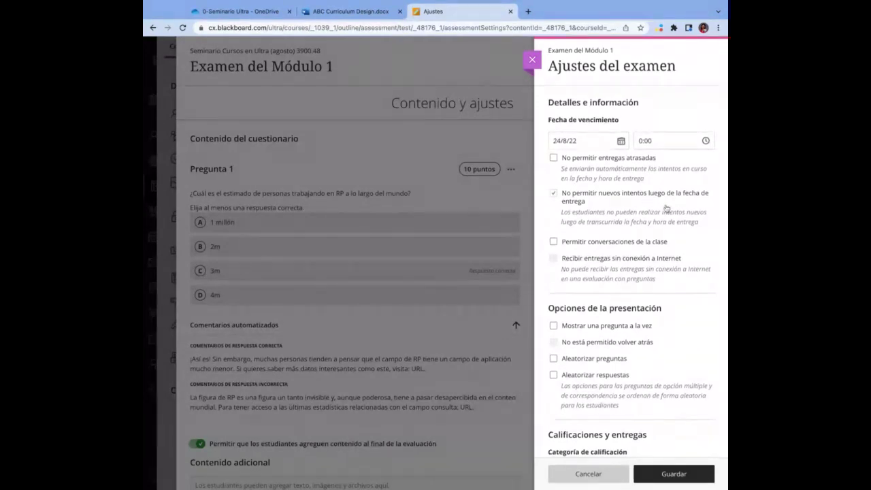
scroll(666, 209, down, 1)
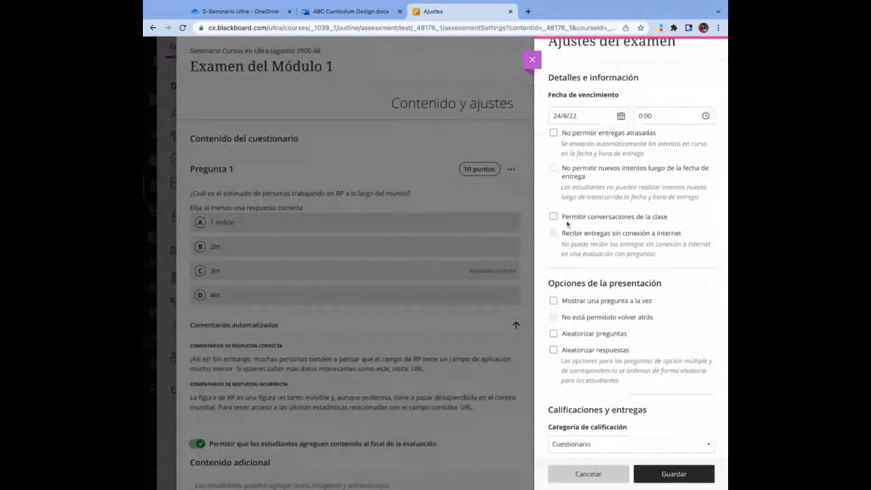
click(558, 220)
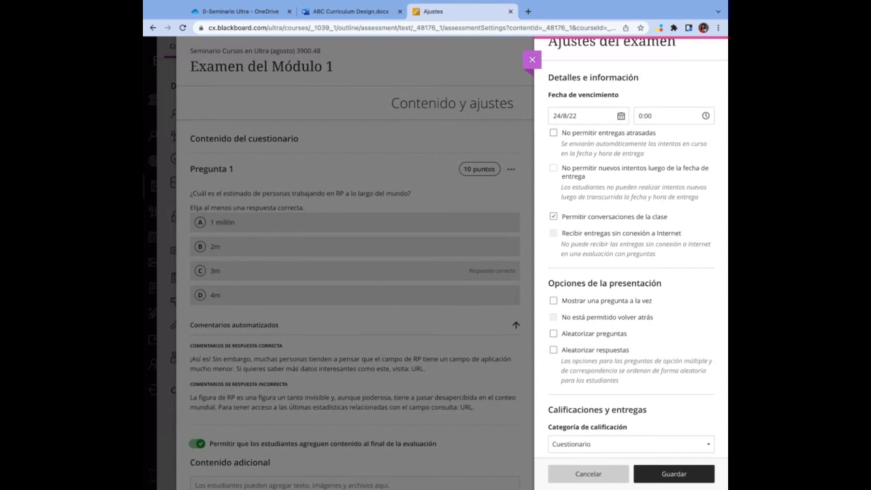
scroll(628, 265, down, 1)
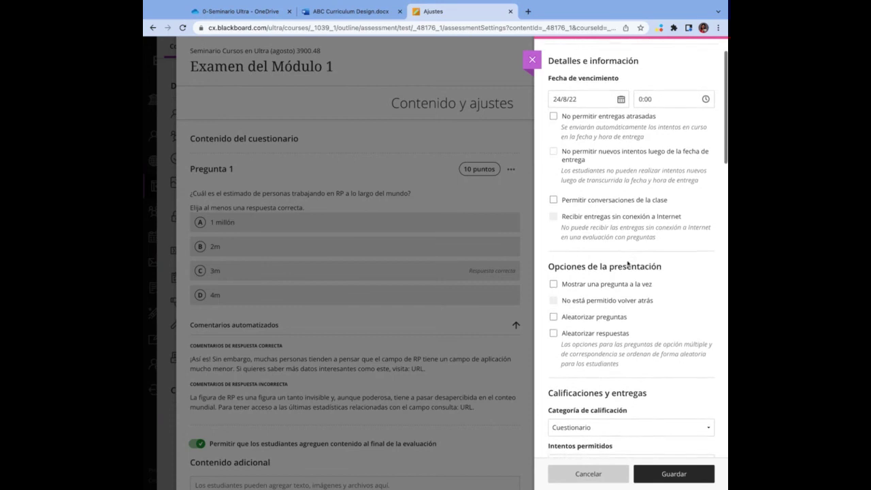
scroll(628, 264, down, 3)
scroll(599, 231, up, 3)
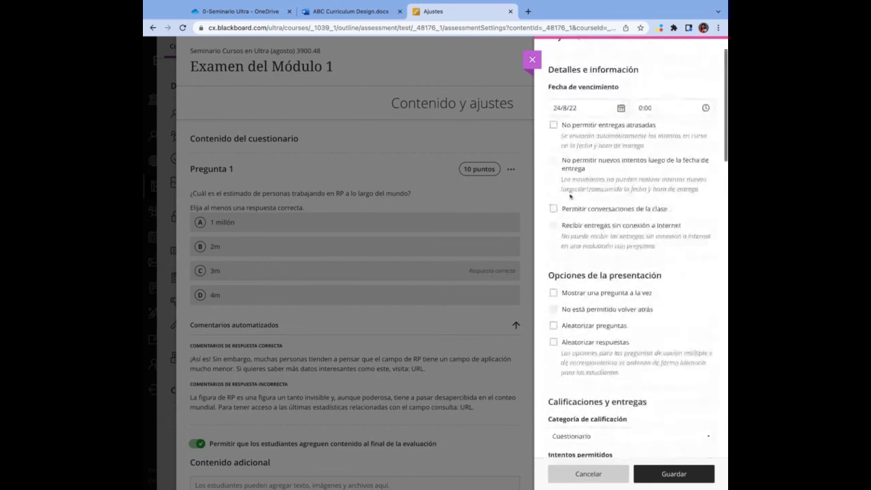
- Try the presentation options for showing one question at a time and randomizing the questions
scroll(596, 237, down, 1)
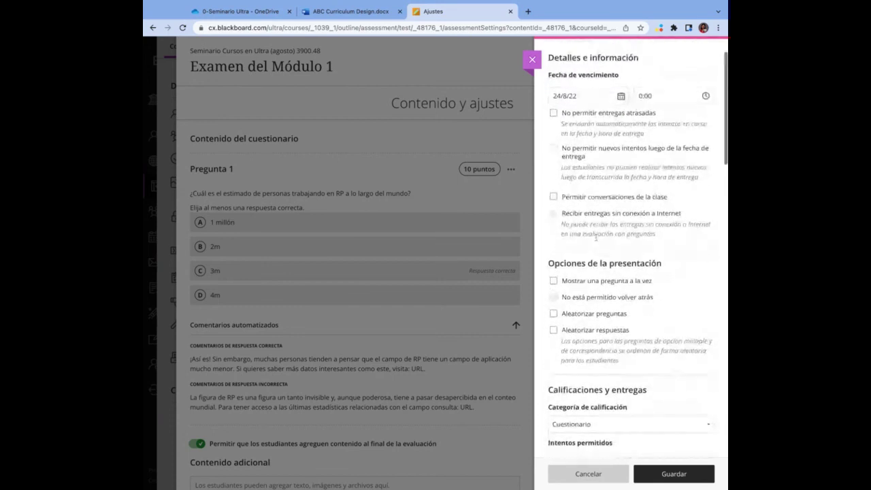
scroll(596, 237, down, 5)
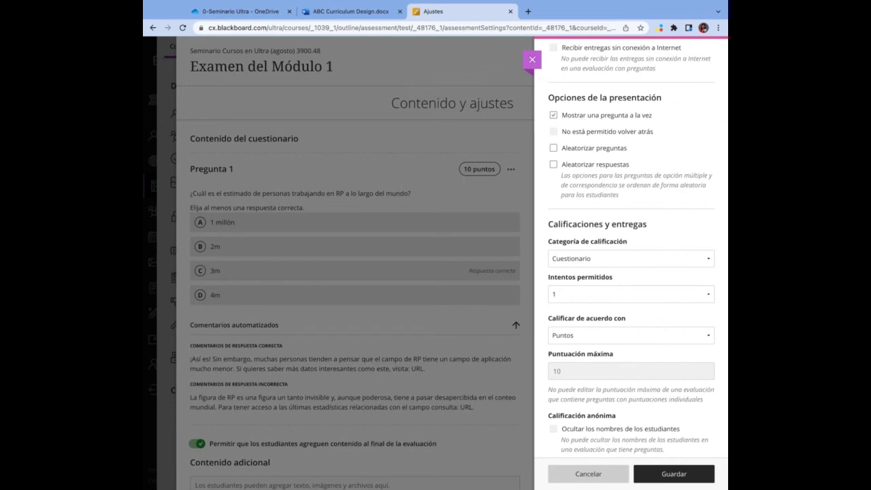
click(554, 115)
click(581, 118)
click(581, 121)
click(583, 151)
click(621, 154)
scroll(609, 253, down, 3)
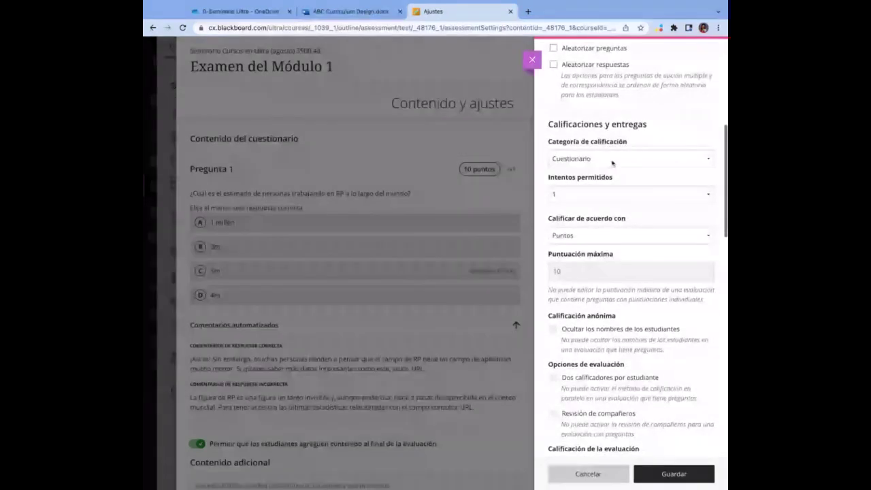
- Try setting the number of allowed exam attempts to 2, checking the grading category first
scroll(626, 171, down, 1)
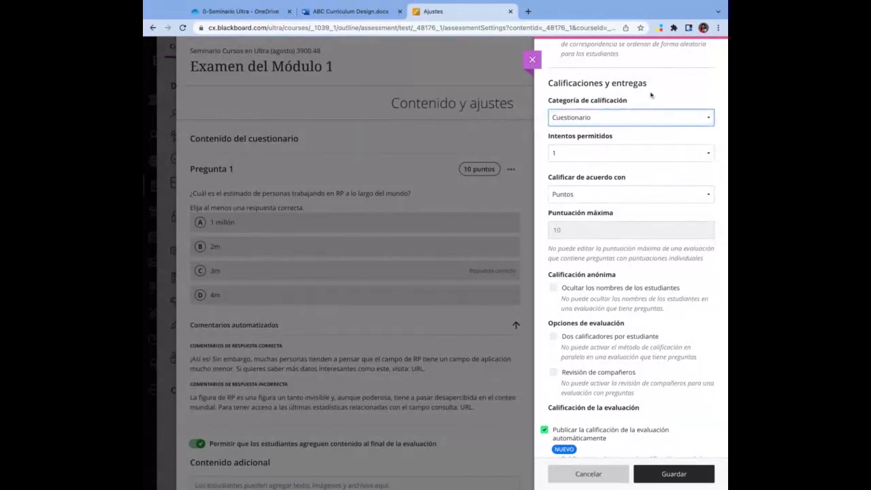
click(619, 161)
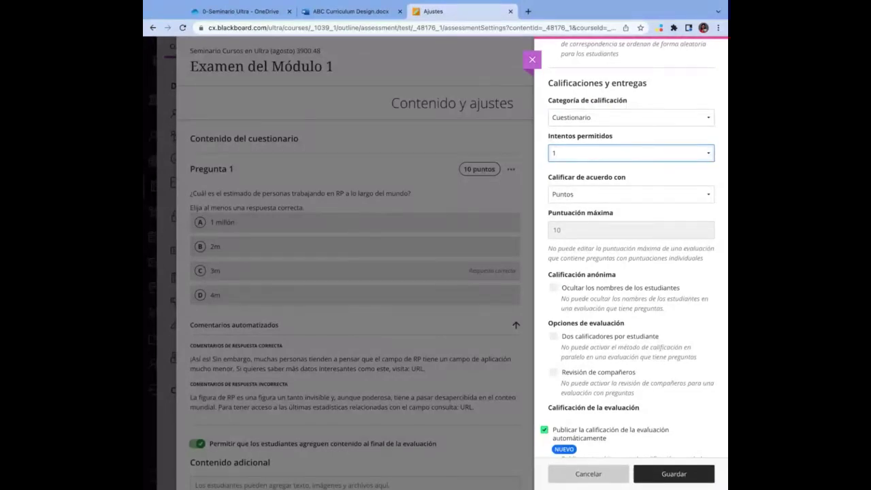
click(633, 158)
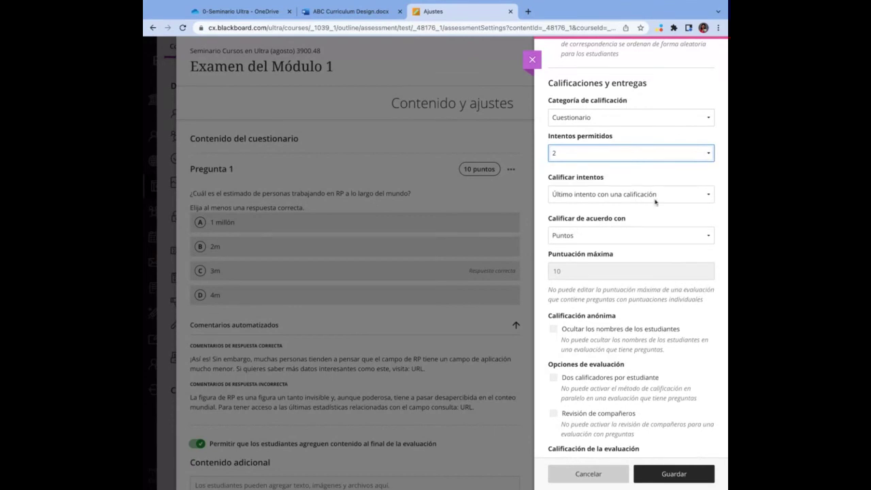
scroll(663, 230, down, 3)
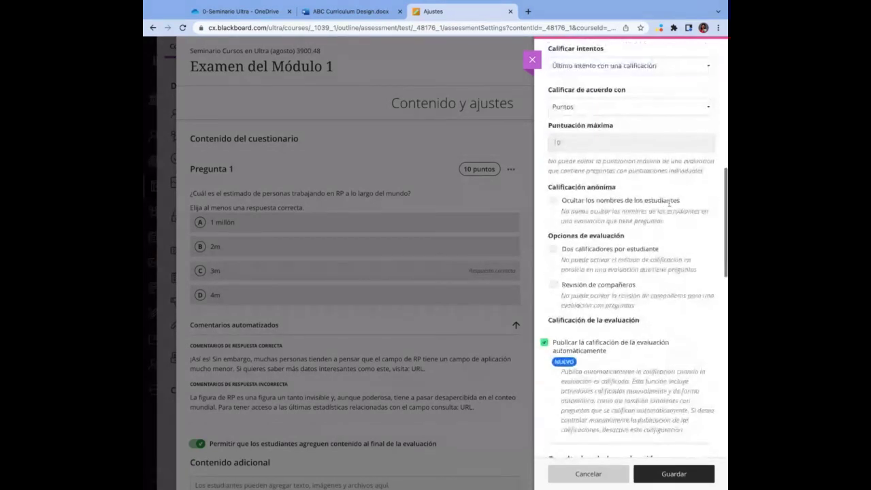
- Try showing correct answers after all grades are published in the assessment results options, and discard the change
scroll(670, 203, down, 1)
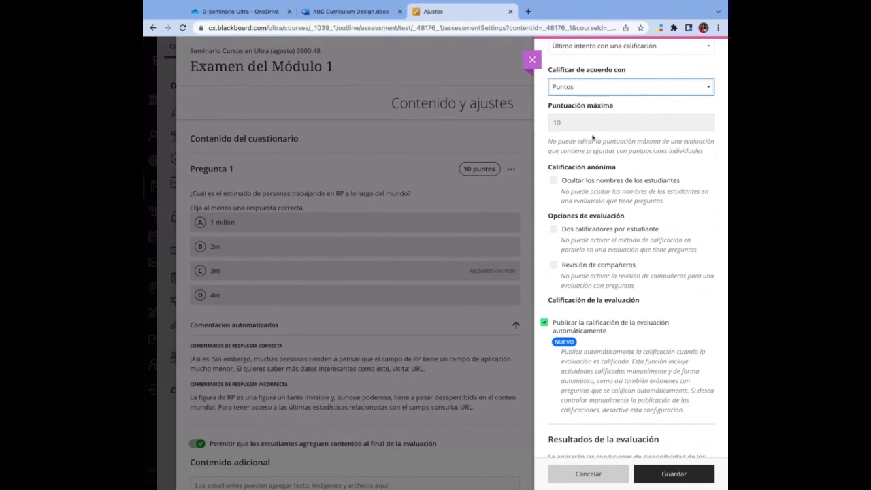
scroll(603, 162, down, 3)
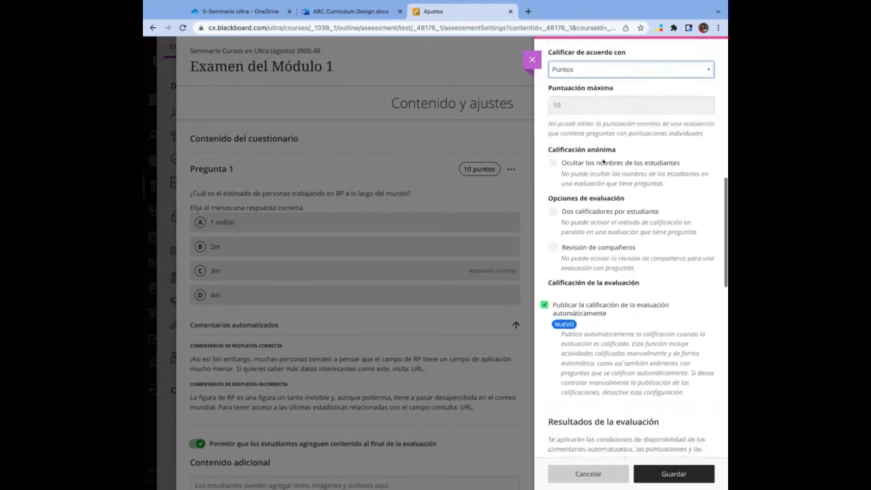
scroll(603, 162, down, 2)
scroll(603, 162, down, 8)
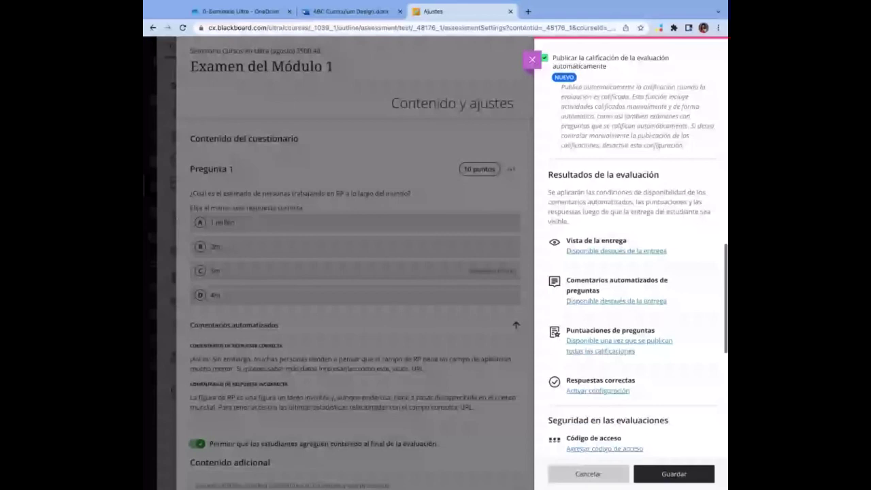
scroll(630, 258, down, 5)
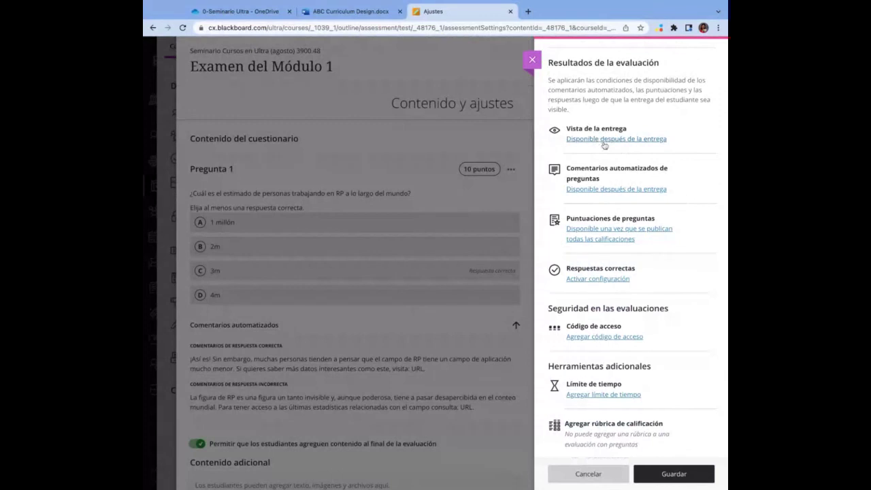
click(604, 142)
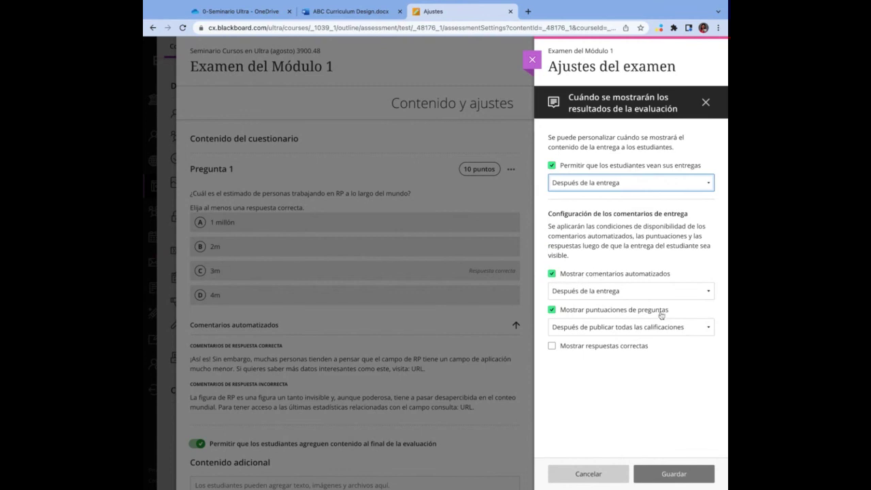
click(552, 347)
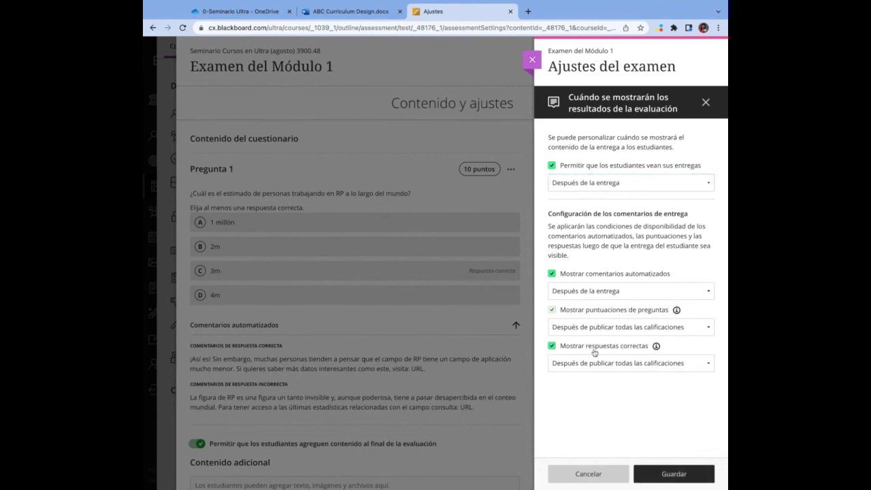
click(596, 473)
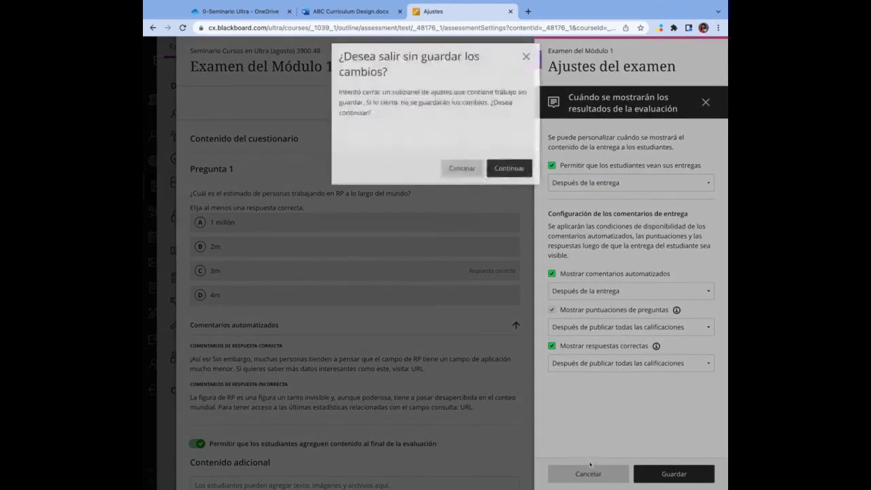
click(511, 176)
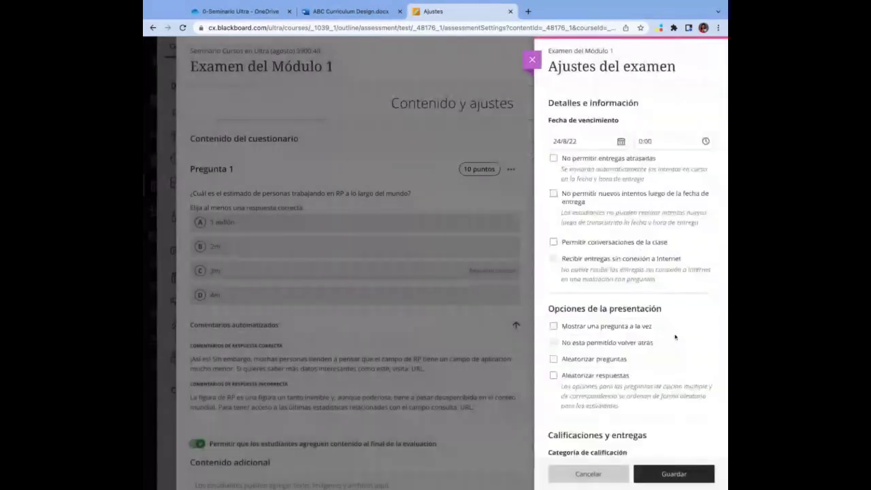
- Review the exam settings for automatic grade publication, assessment results, security and additional tools
scroll(674, 337, down, 2)
scroll(673, 340, down, 8)
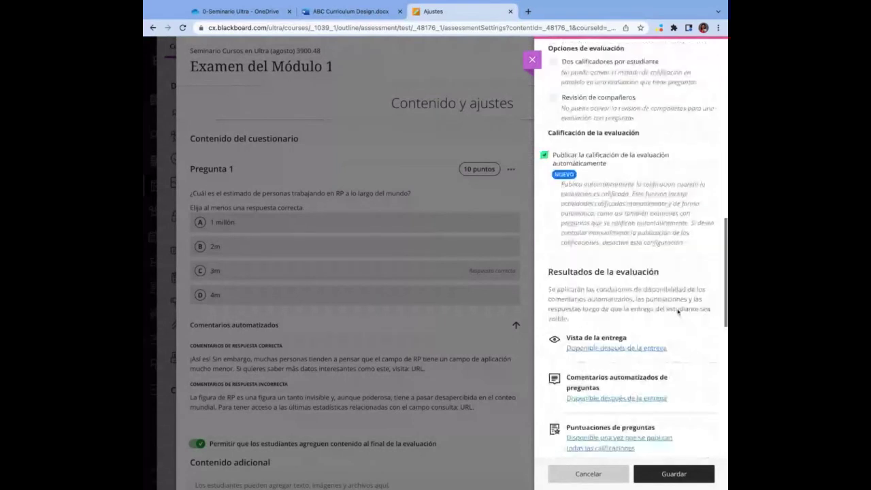
scroll(678, 312, up, 3)
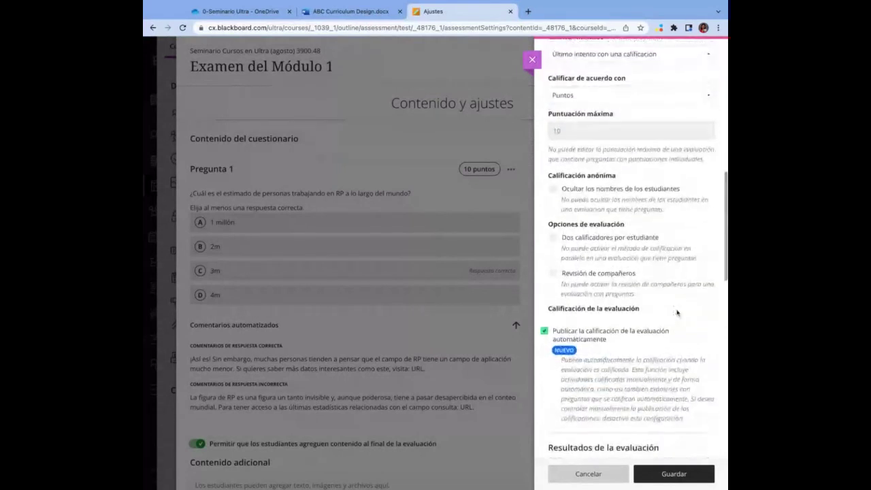
scroll(677, 312, down, 2)
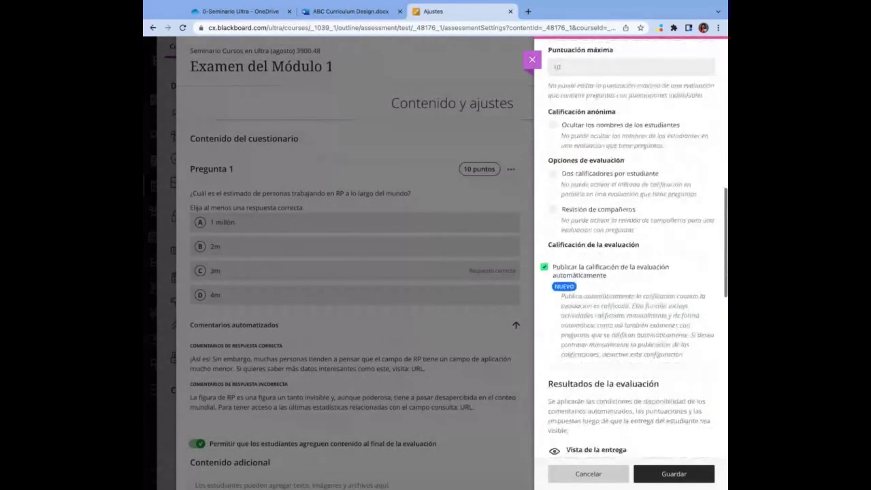
scroll(667, 302, down, 3)
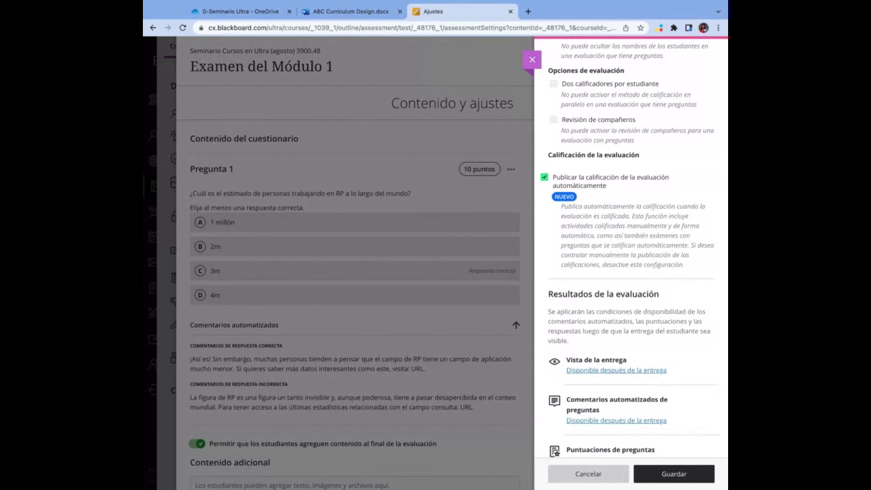
scroll(631, 259, down, 1)
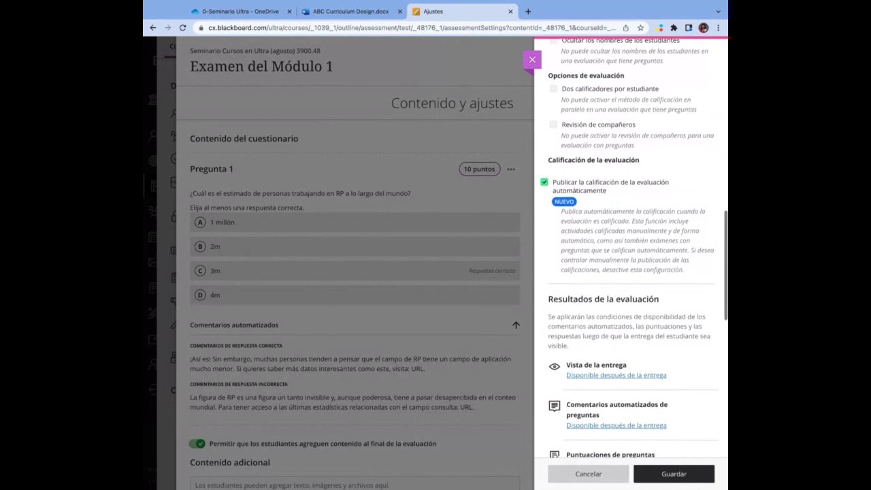
scroll(547, 156, down, 3)
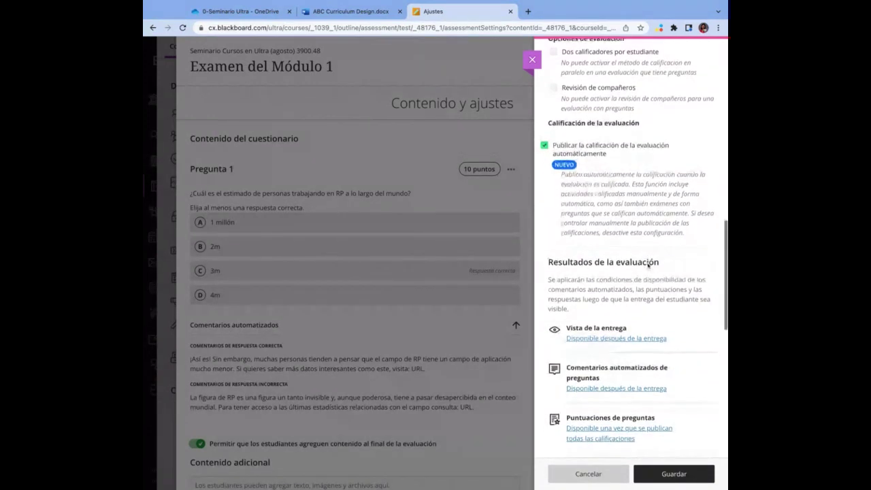
scroll(647, 262, down, 4)
scroll(648, 264, down, 7)
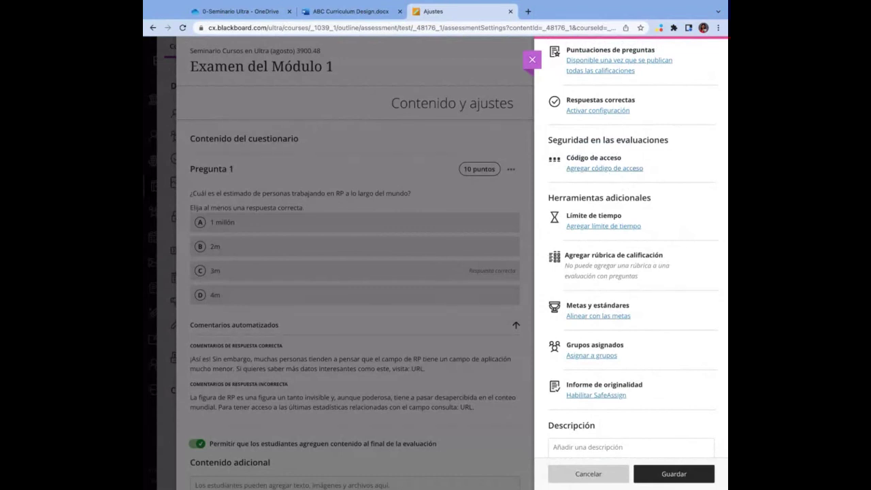
- Try enabling, regenerating and disabling the exam access code, and close the settings without saving
click(605, 168)
click(556, 137)
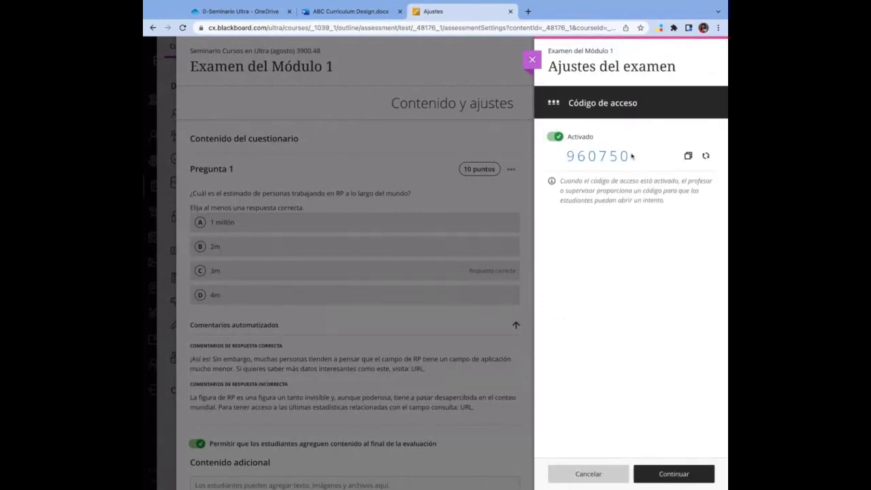
click(706, 156)
click(556, 137)
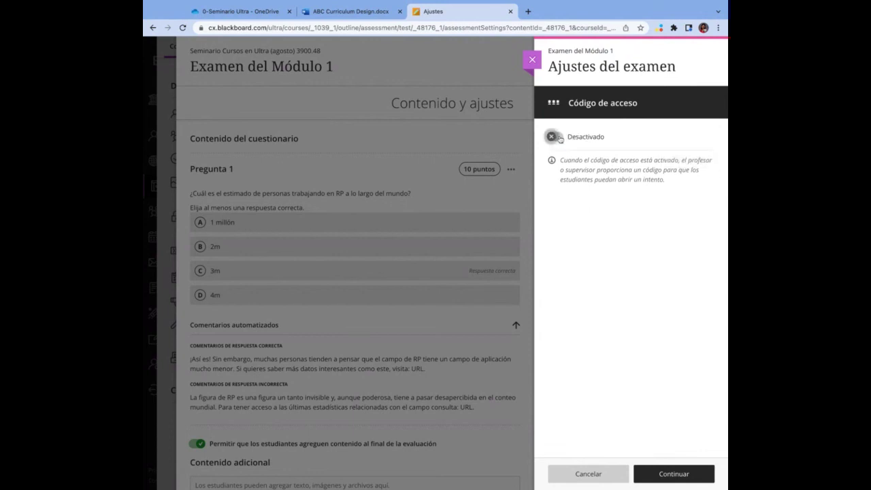
click(532, 60)
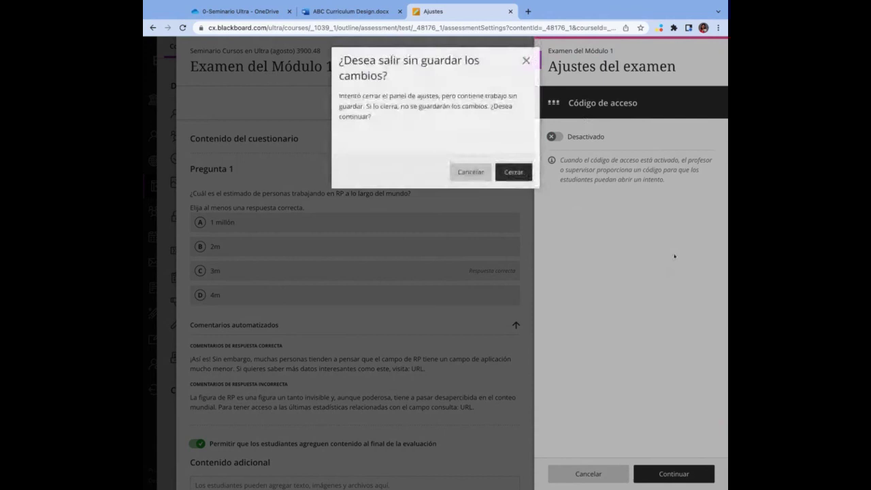
click(521, 174)
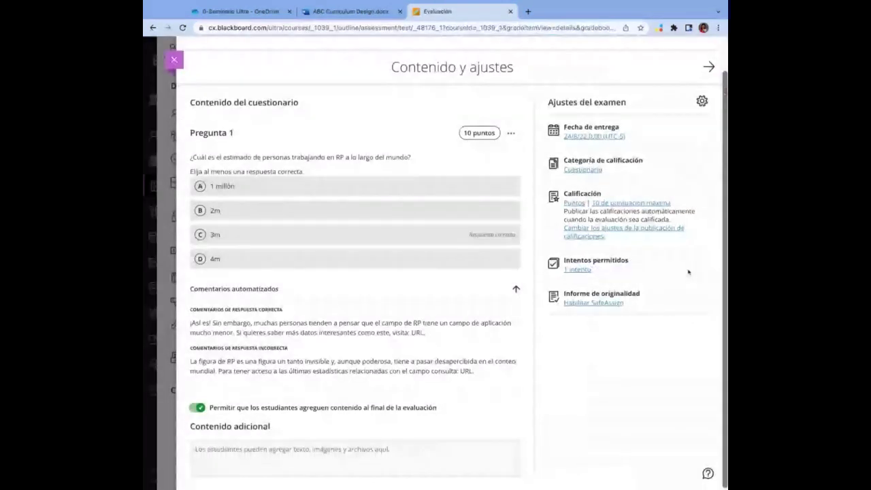
- Reopen the exam settings to examine the time limit, rubric, goals, groups and SafeAssign options, and close them
click(690, 272)
scroll(694, 357, down, 10)
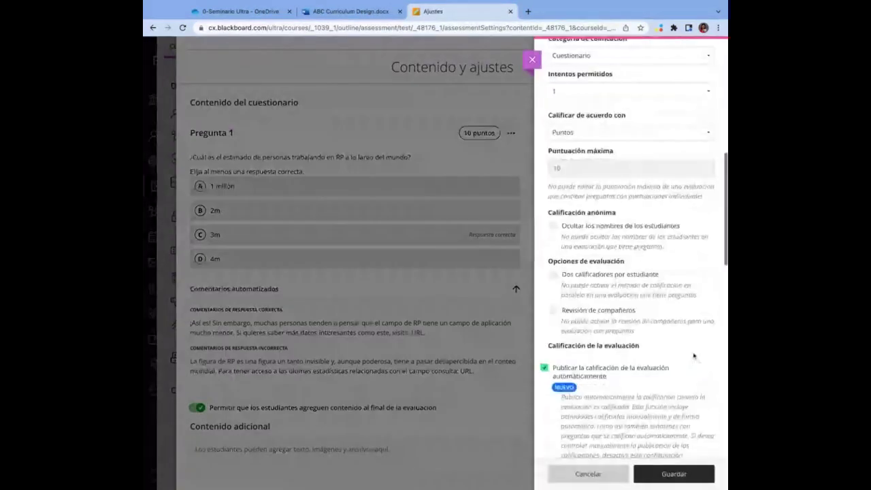
scroll(694, 357, down, 5)
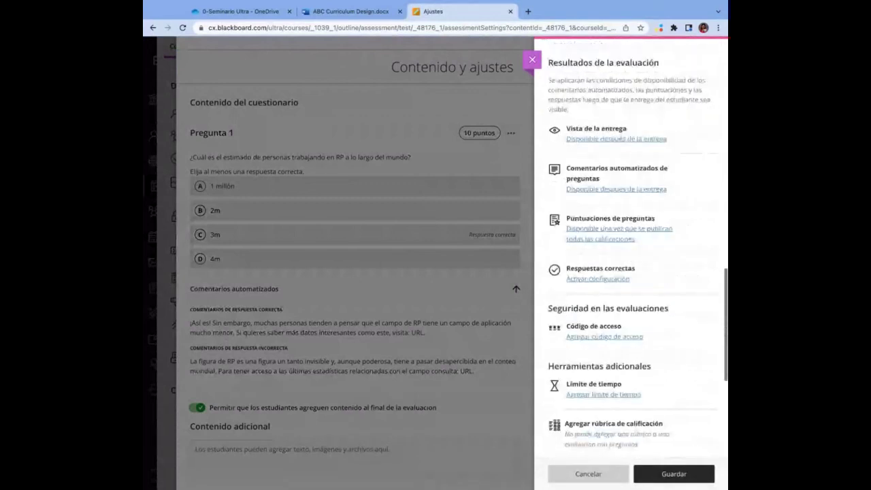
scroll(638, 272, down, 1)
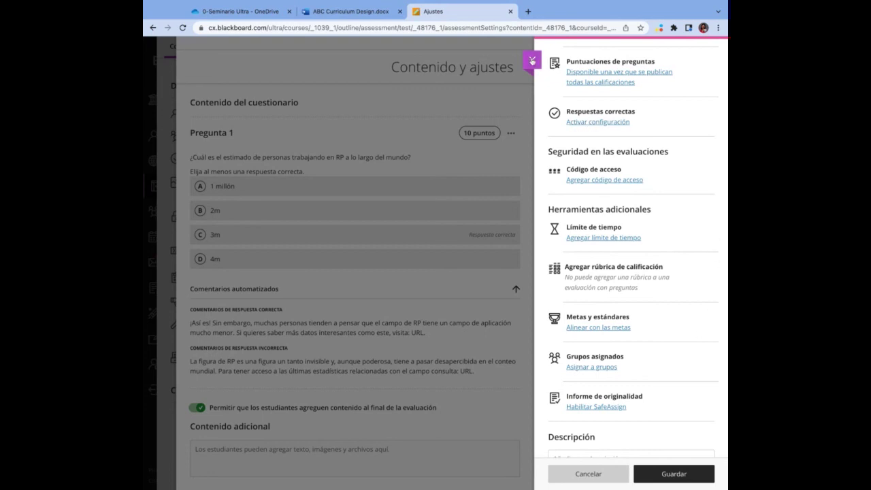
click(533, 61)
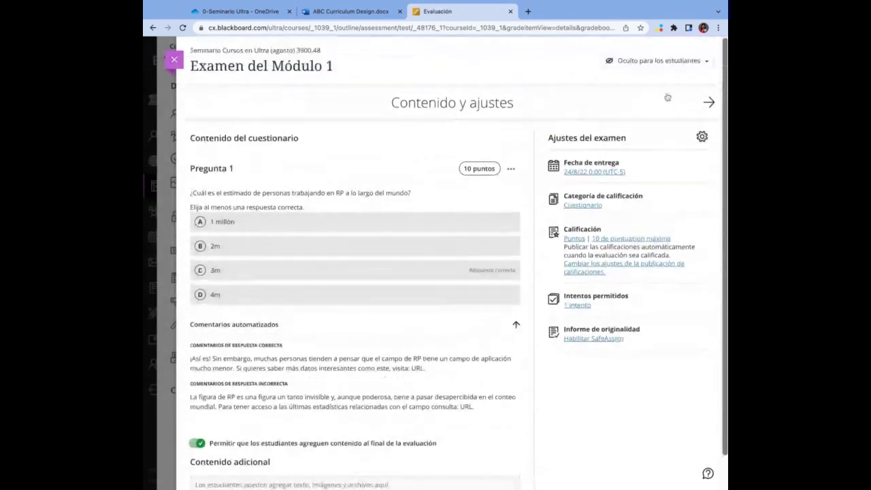
- Make the Examen del Módulo 1 visible to students and collapse the automated feedback of question 1
click(631, 46)
click(647, 58)
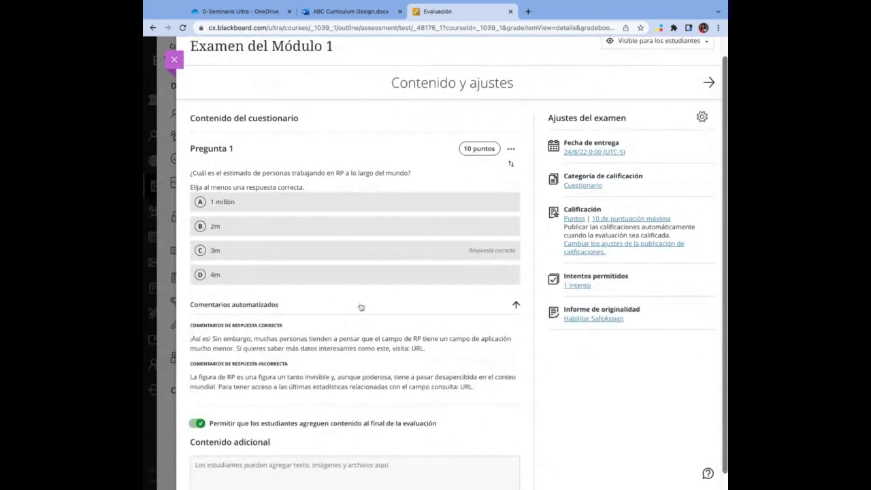
scroll(361, 308, up, 1)
scroll(361, 308, up, 1)
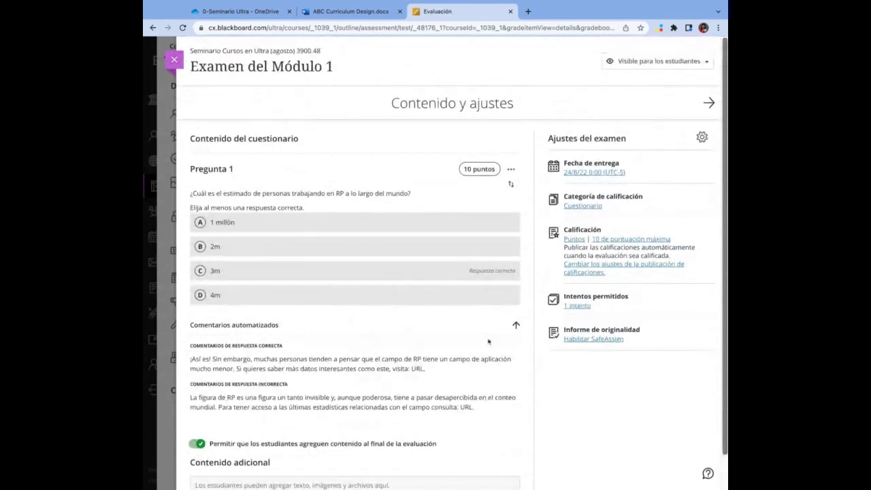
click(515, 327)
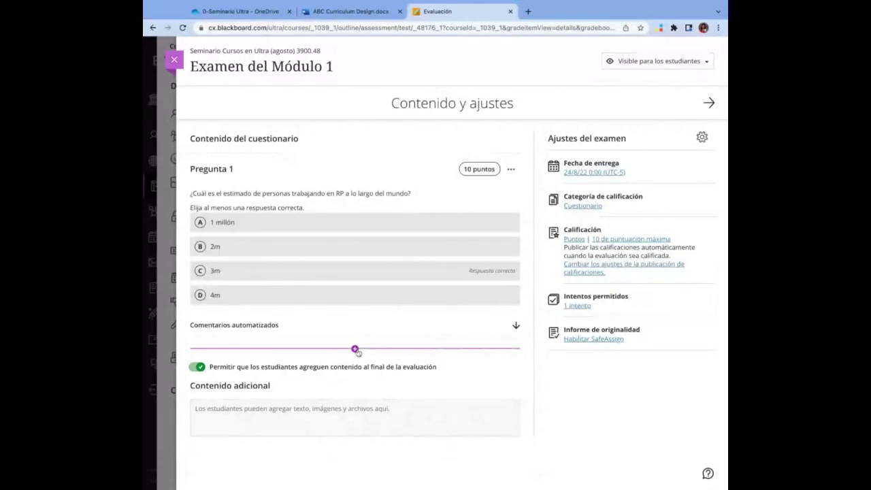
- View the question and content types that can be added after question 1, and close the exam
click(354, 349)
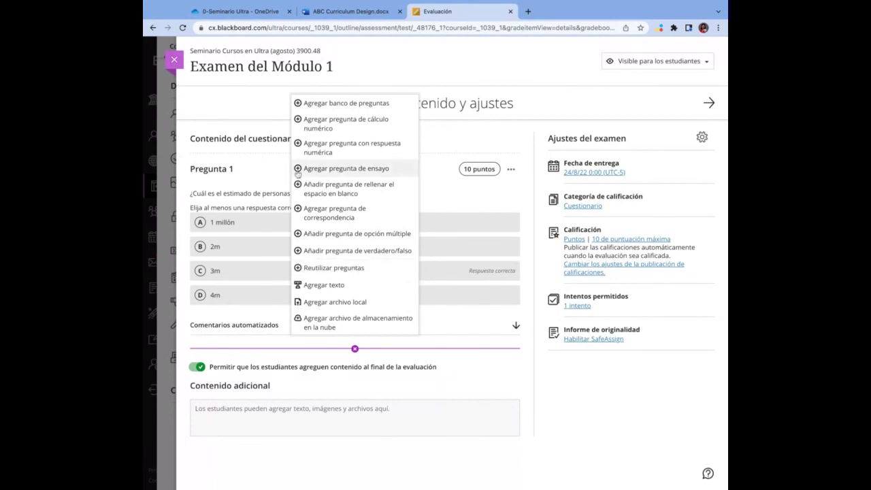
click(244, 111)
click(175, 65)
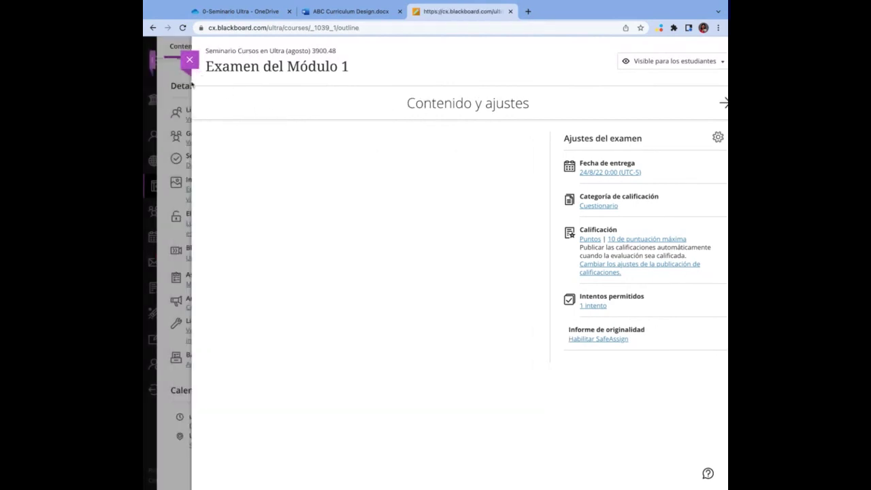
- Open the course's question banks and display the options for adding a bank
scroll(240, 373, down, 1)
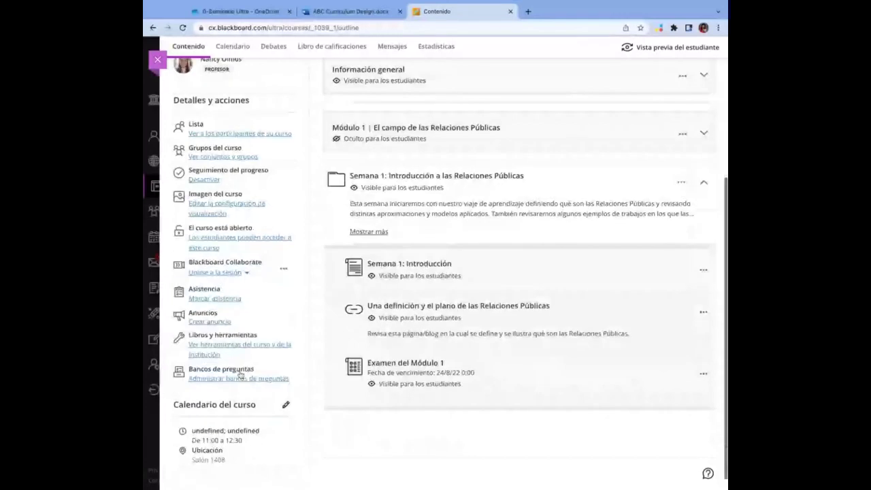
click(240, 376)
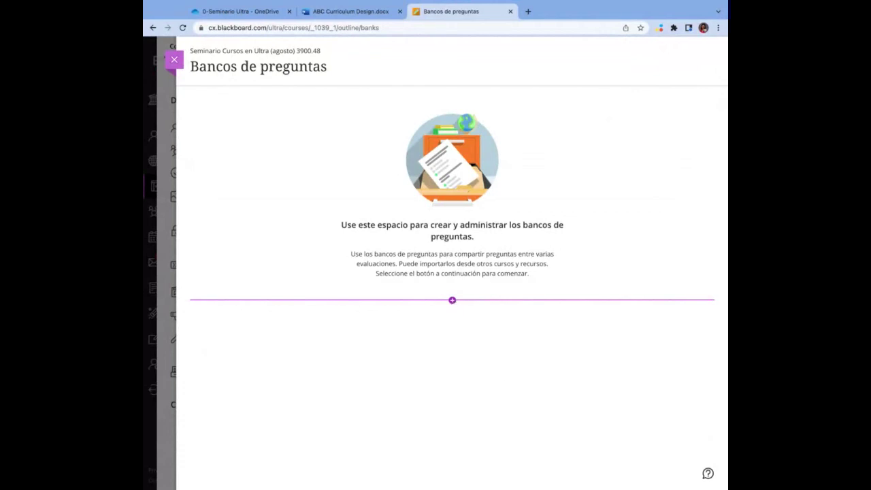
click(452, 301)
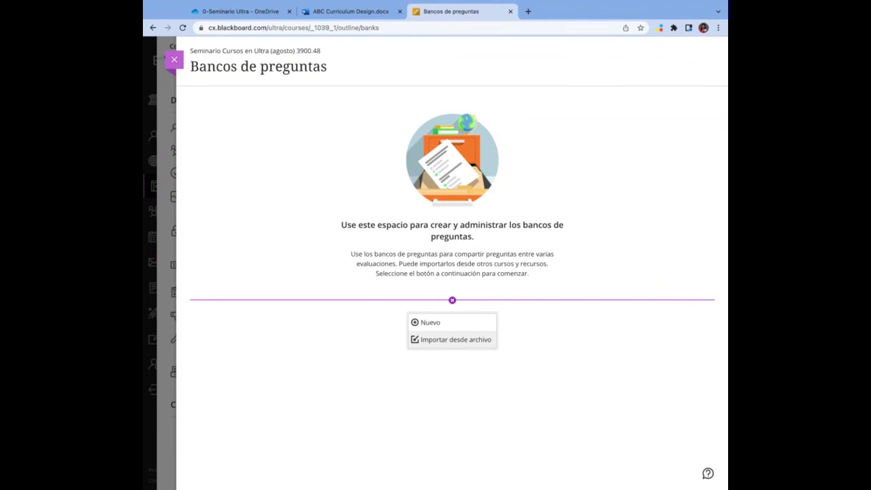
- Create a new question bank named "Banco", view the question types it can hold, and close it
click(431, 323)
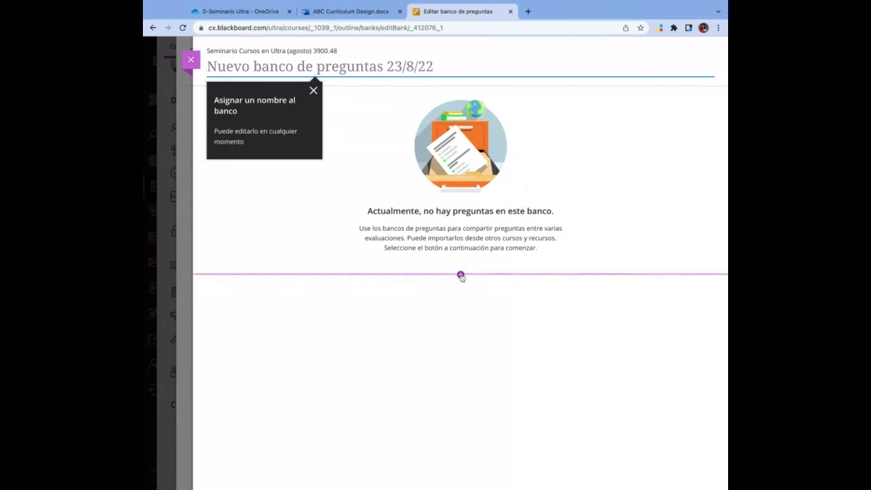
text(Banco)
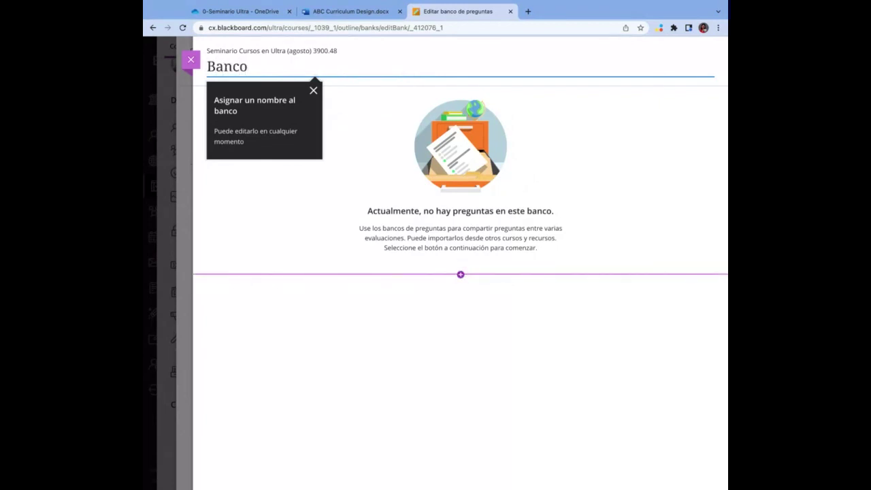
click(475, 279)
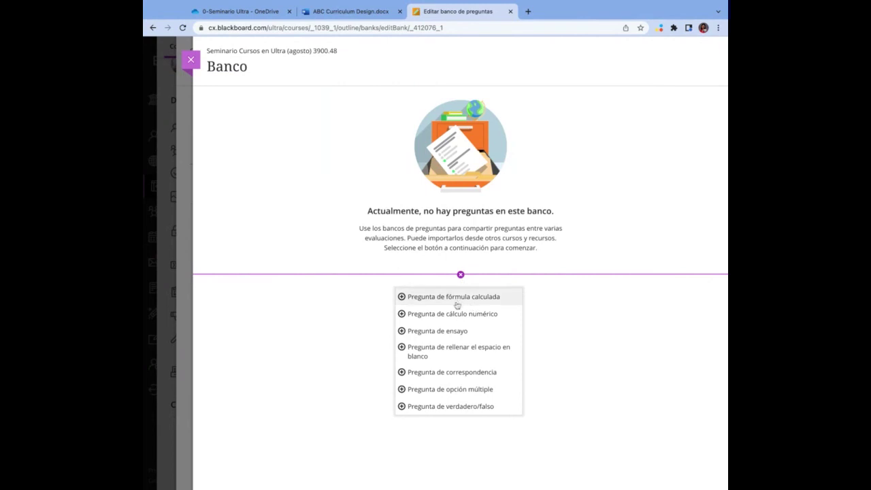
click(367, 304)
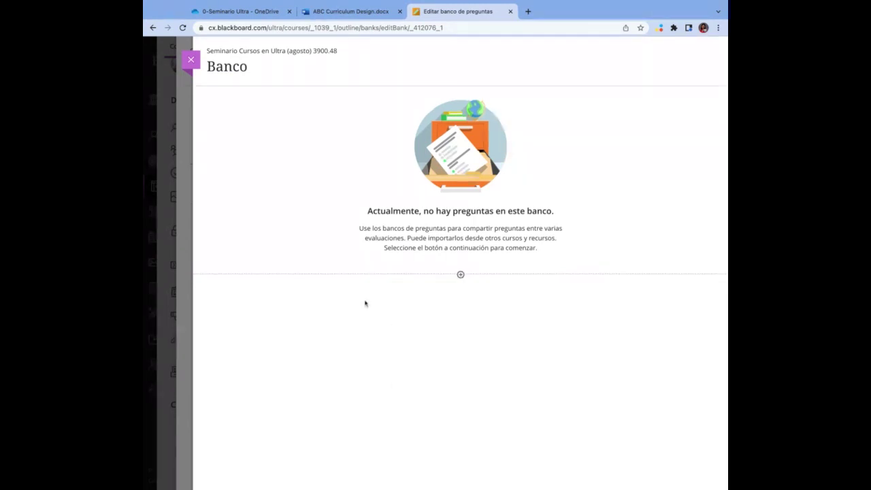
click(192, 60)
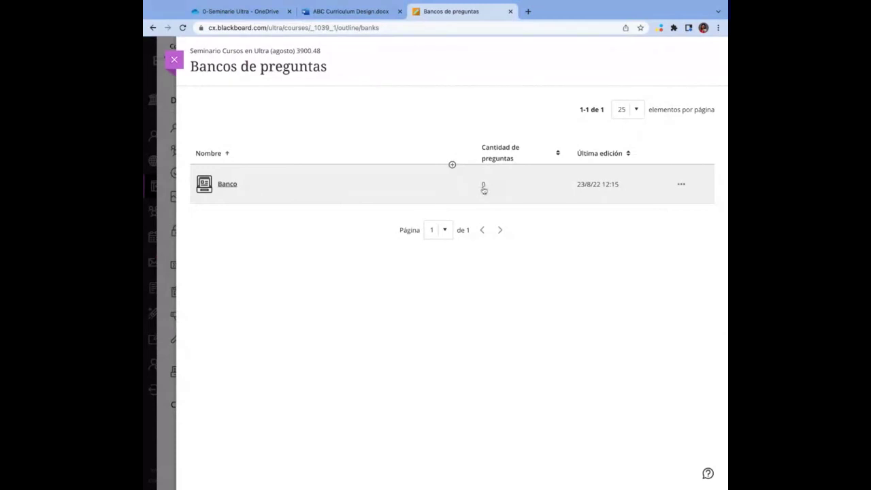
- View the available actions for the "Banco" question bank and return to the course content
click(682, 185)
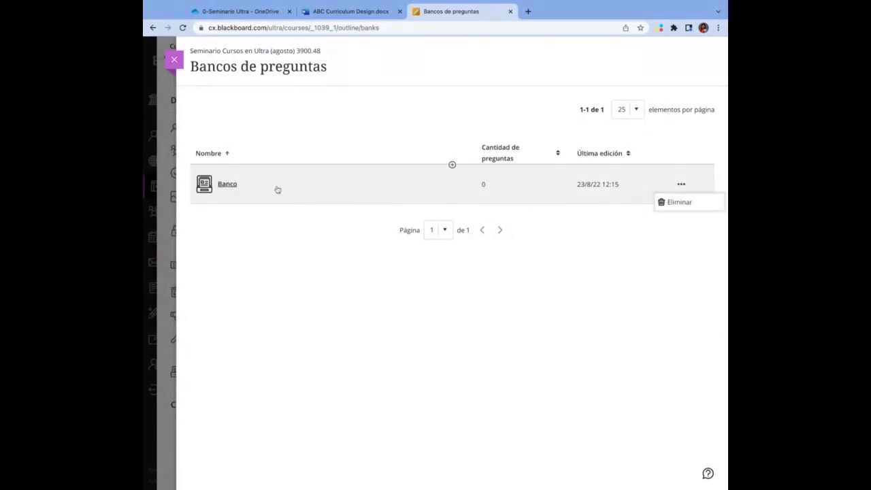
click(272, 224)
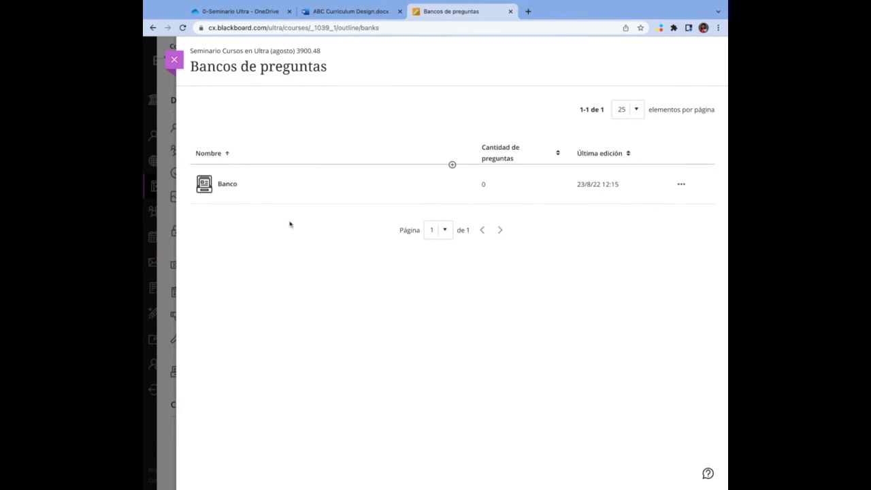
click(174, 59)
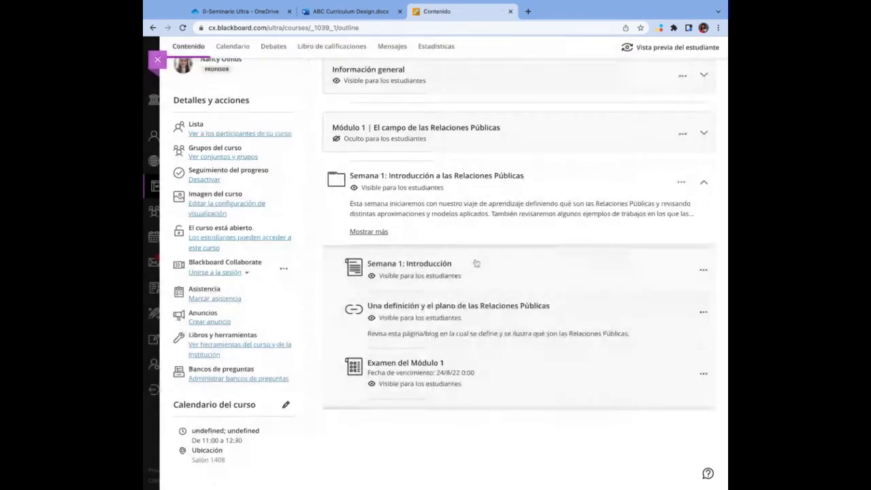
mouse_move(334, 348)
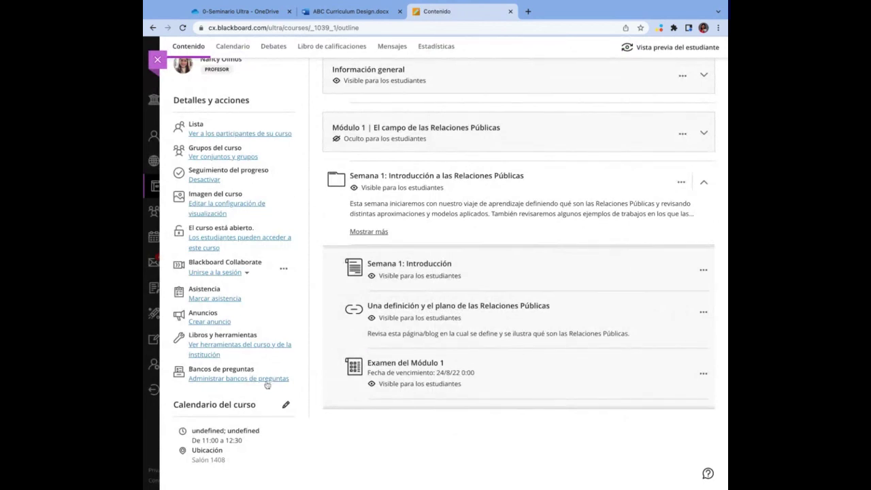
mouse_move(531, 416)
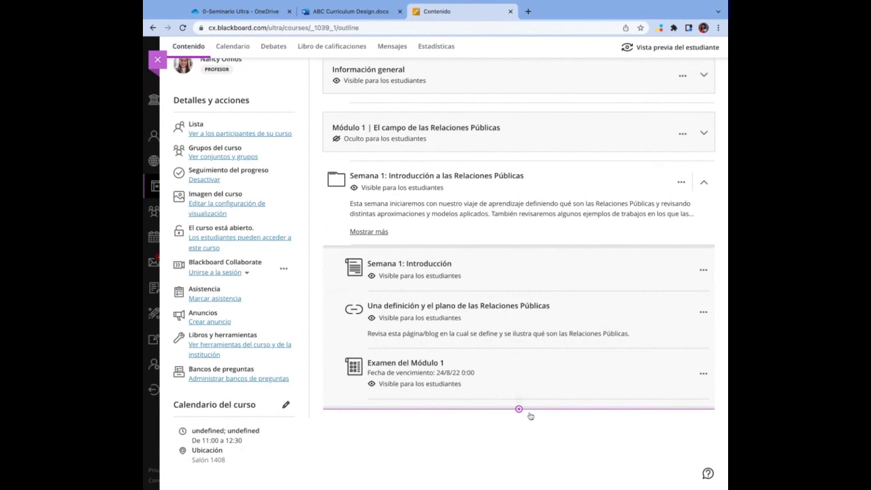
scroll(530, 416, up, 1)
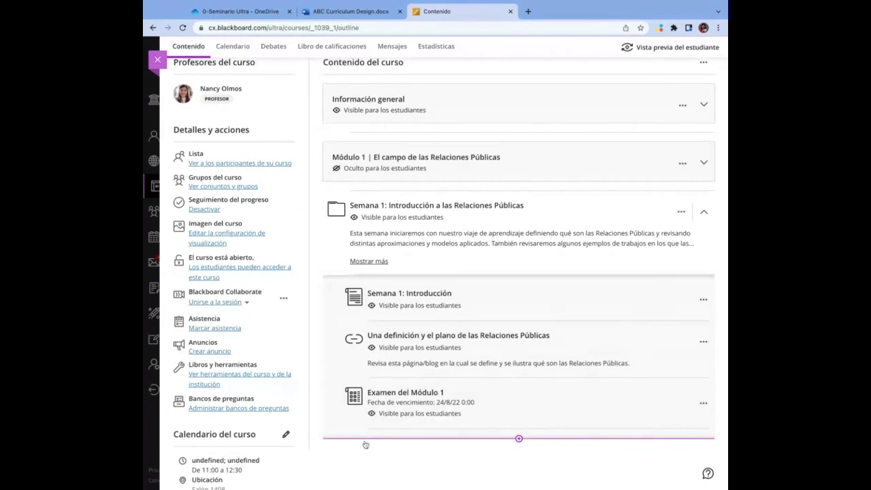
scroll(365, 445, up, 3)
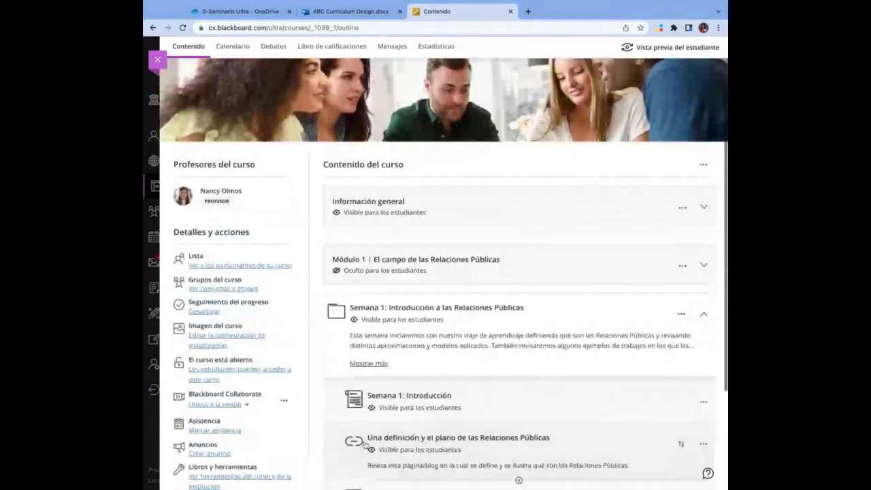
scroll(365, 445, up, 2)
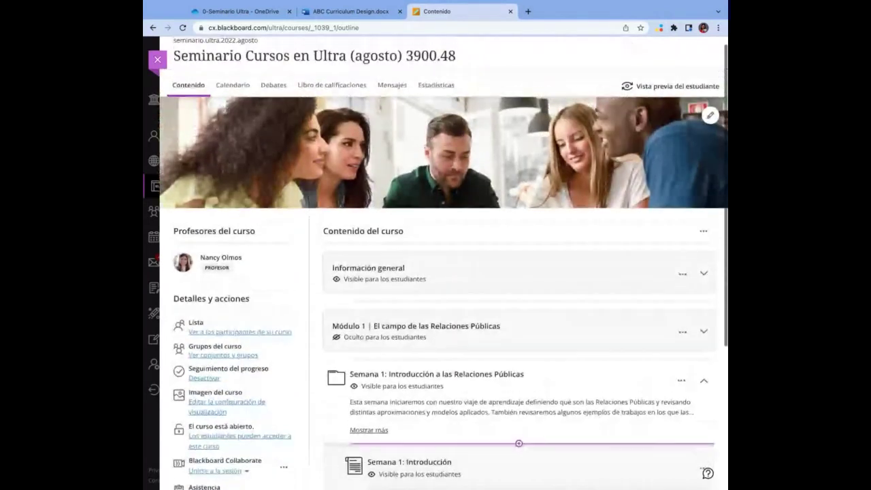
scroll(497, 336, up, 1)
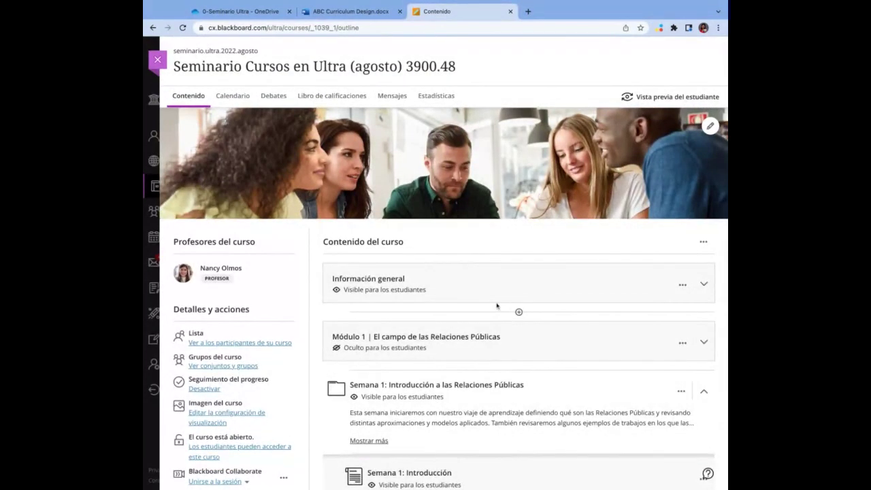
- Open the Examen del Módulo 1, view its submissions page, and close the exam
scroll(497, 306, down, 5)
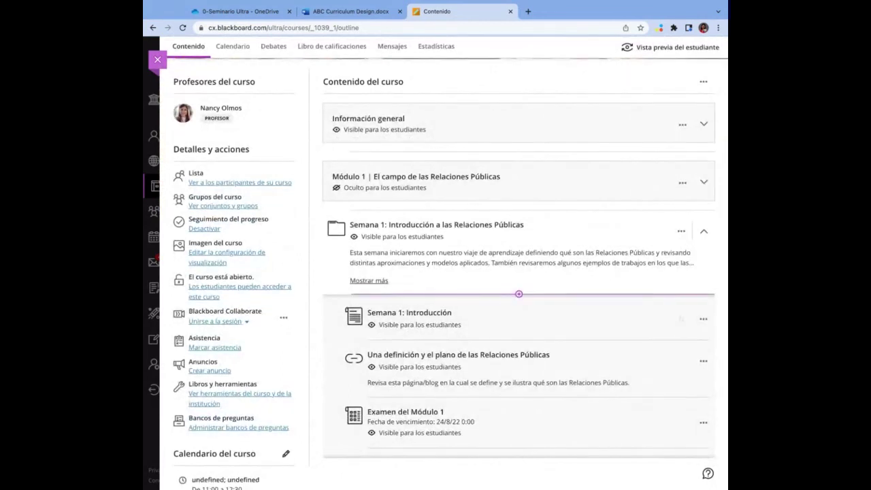
scroll(519, 296, up, 1)
scroll(416, 348, down, 2)
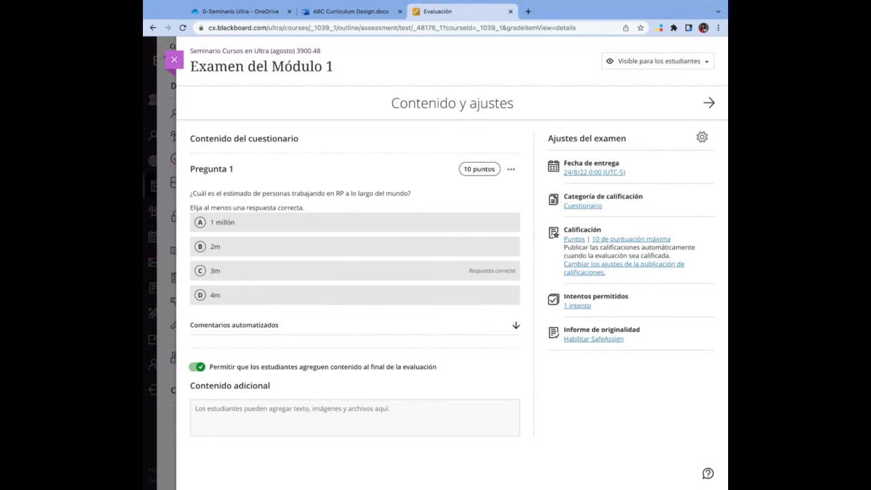
click(709, 102)
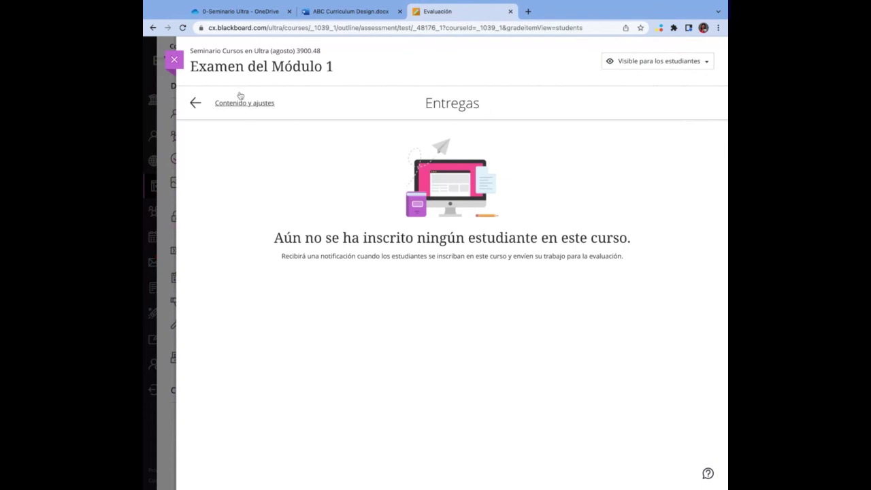
click(174, 61)
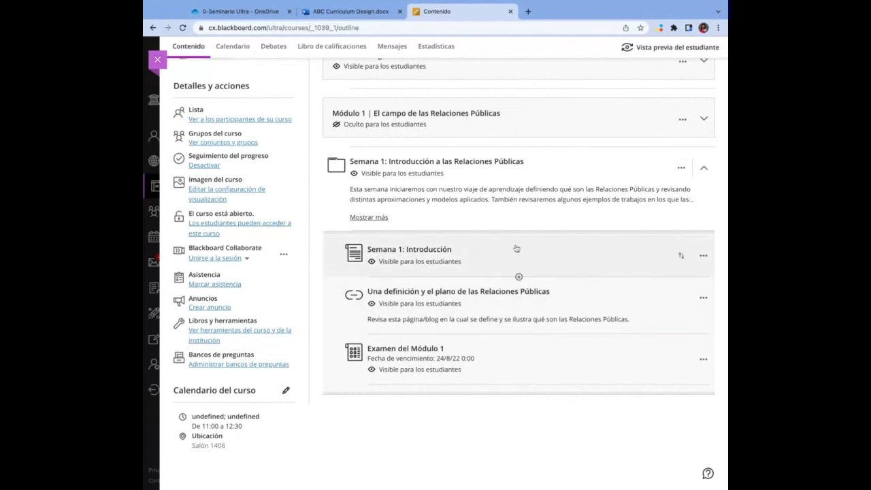
- Start the student preview of the course and expand the Información general module
scroll(515, 250, up, 5)
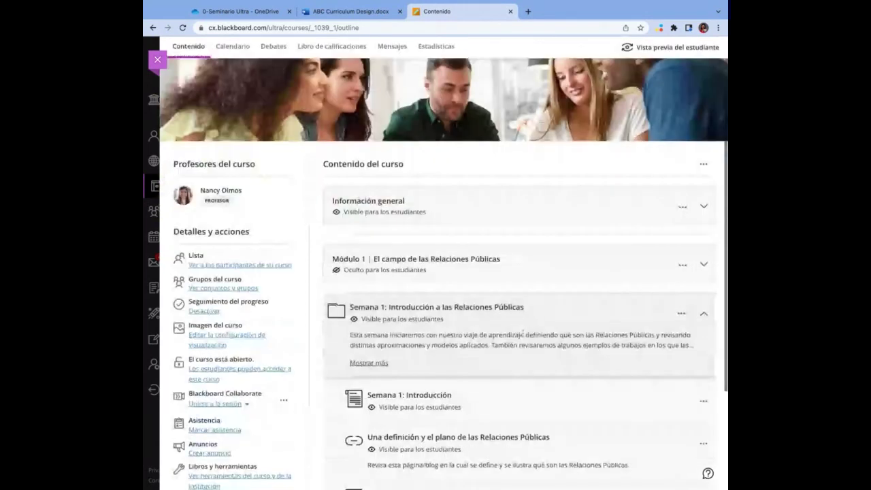
scroll(523, 334, down, 1)
scroll(593, 301, up, 2)
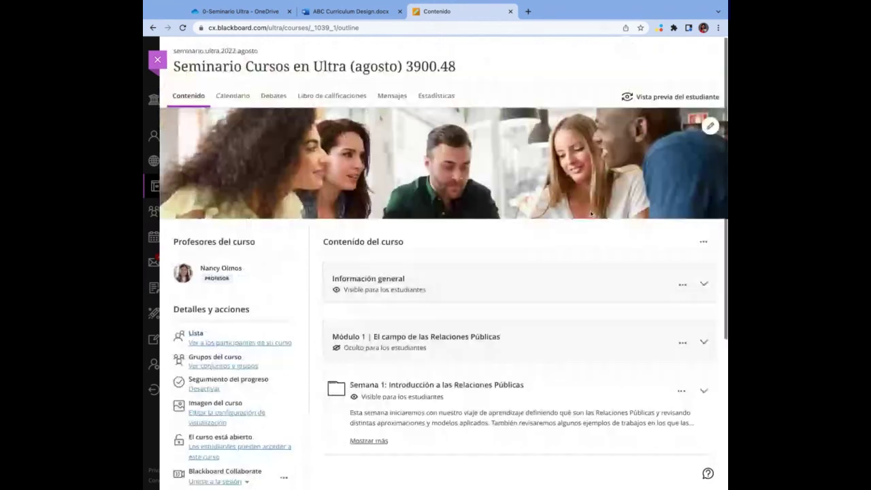
click(656, 98)
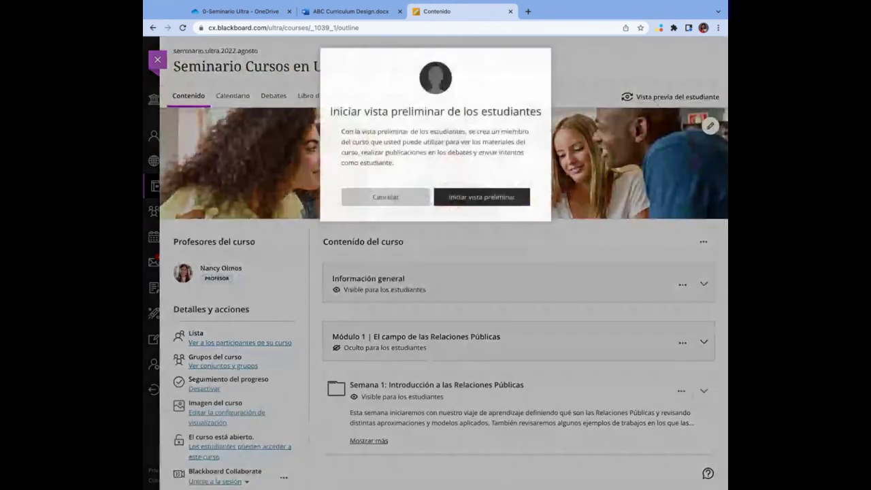
click(498, 201)
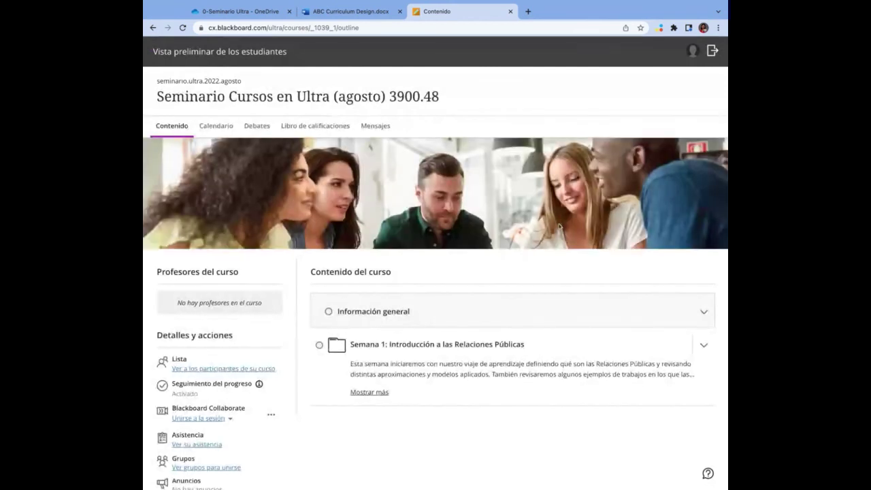
click(538, 316)
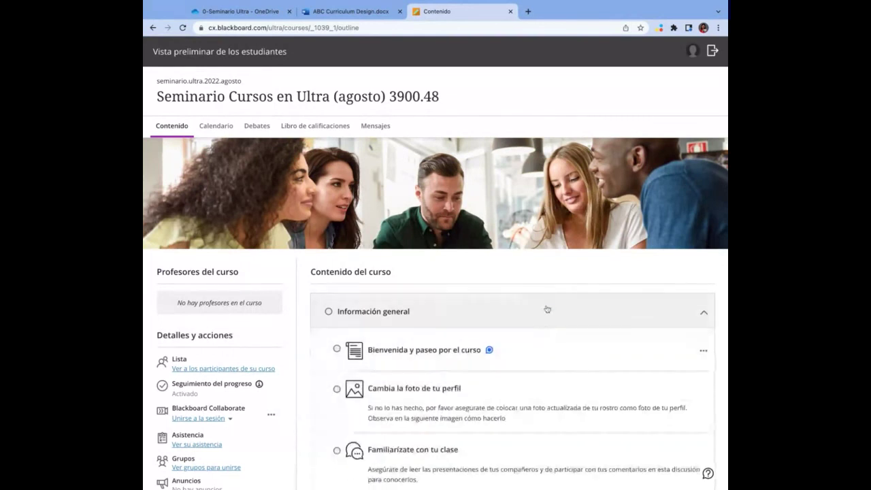
- Exit the student preview, deleting the preview user and its data, and make Módulo 1 visible to students
click(713, 50)
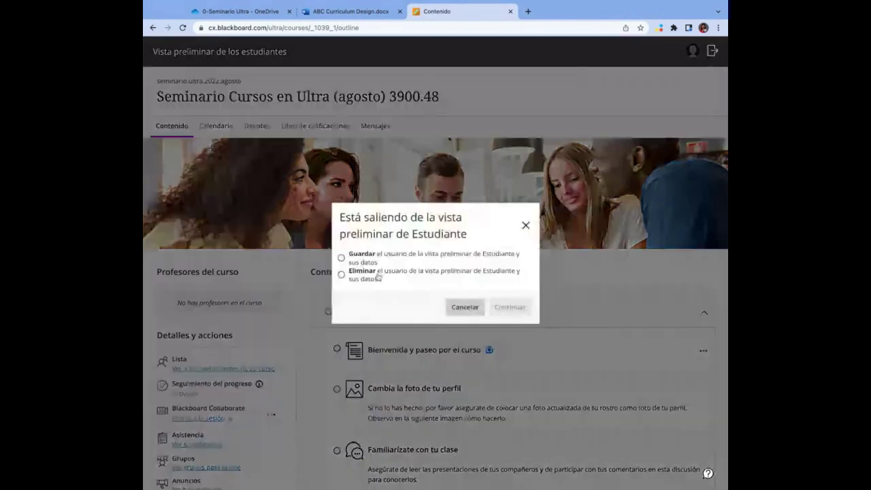
click(378, 276)
click(502, 308)
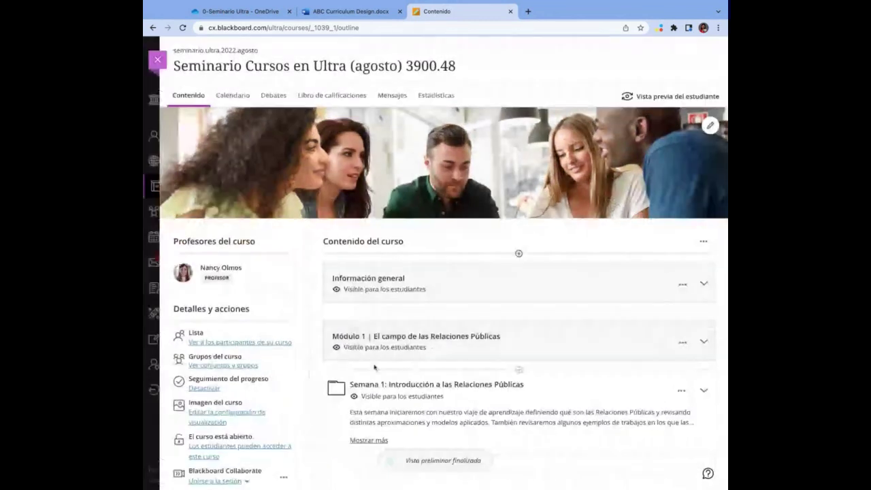
- Restart the student preview, look over the course content, and expand the Información general module
click(677, 101)
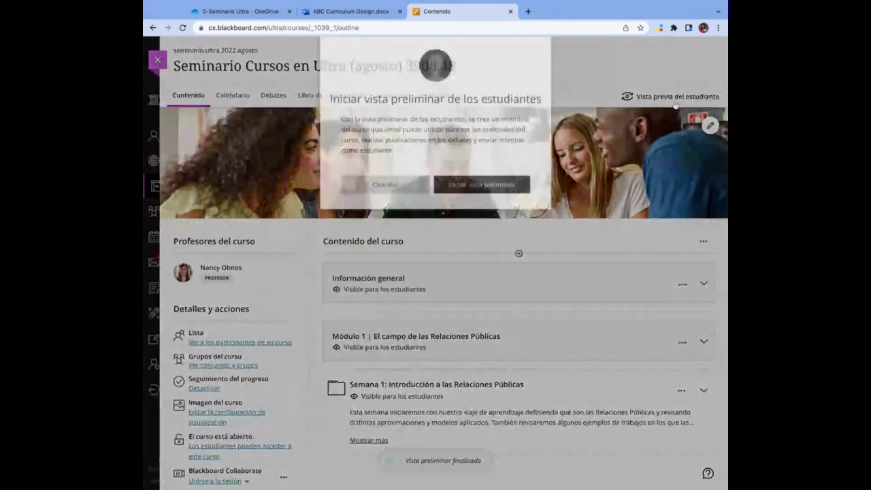
click(506, 186)
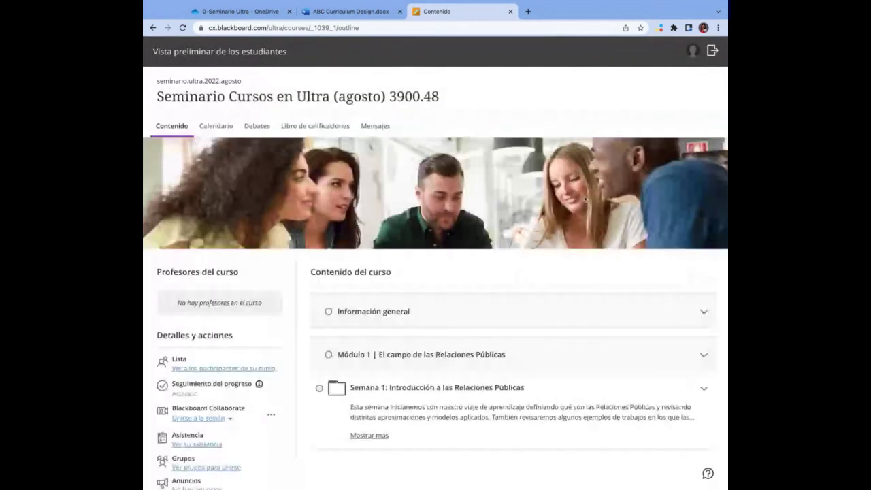
scroll(570, 237, down, 3)
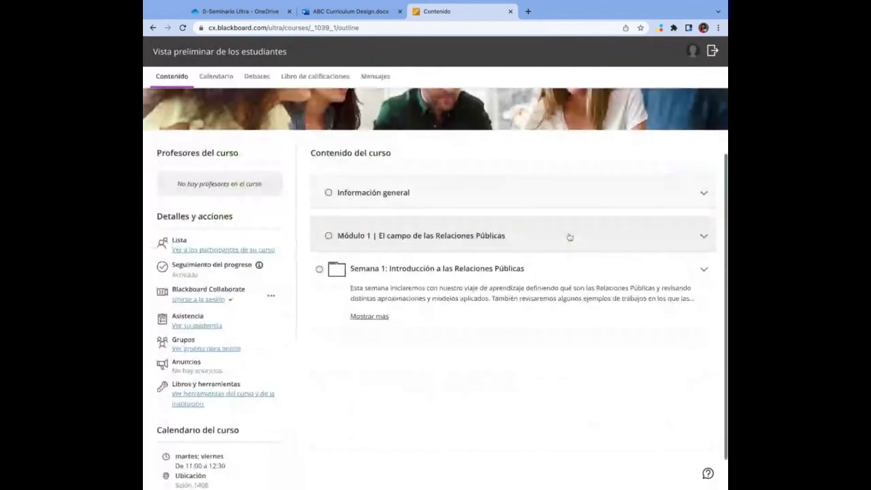
scroll(538, 204, up, 1)
scroll(509, 197, down, 1)
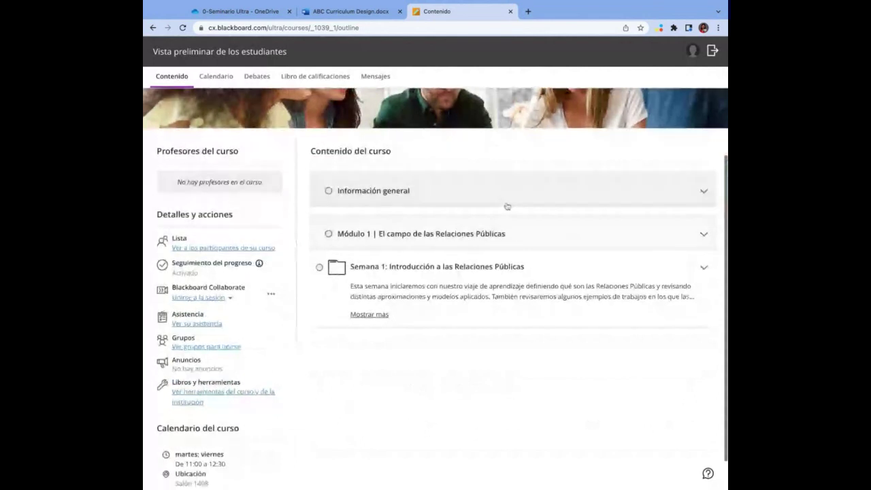
scroll(510, 197, down, 1)
scroll(497, 217, up, 3)
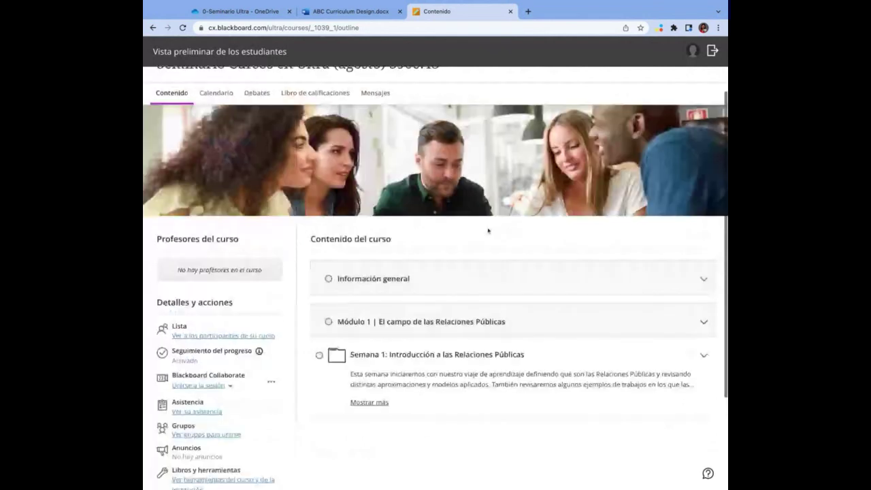
click(468, 285)
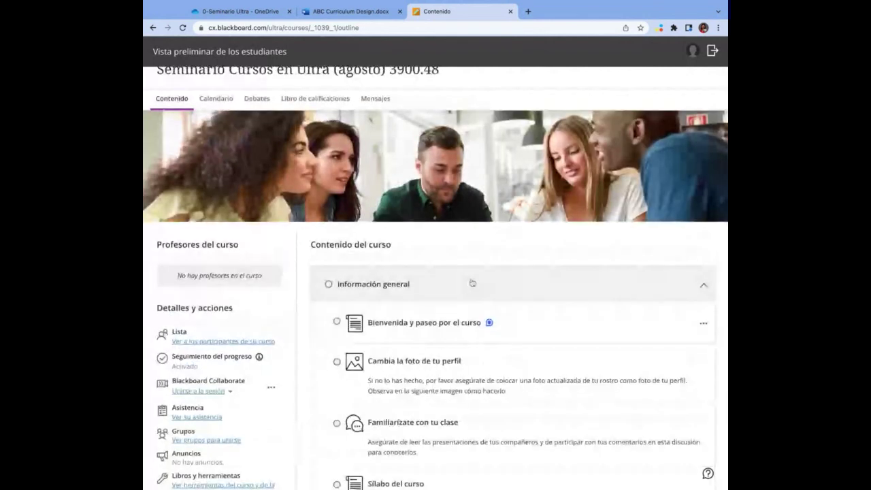
- Reply "¡Hola!" to the instructor's post in the Bienvenida y paseo por el curso conversation and refresh the conversation
click(430, 323)
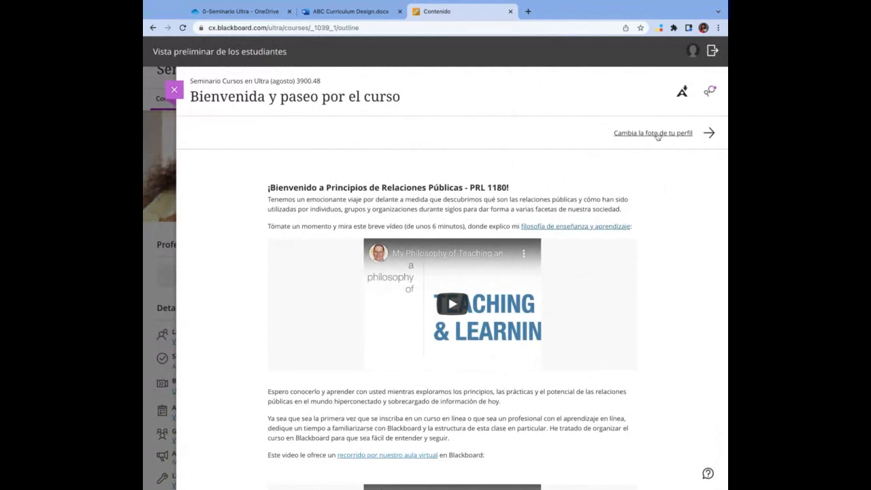
click(710, 92)
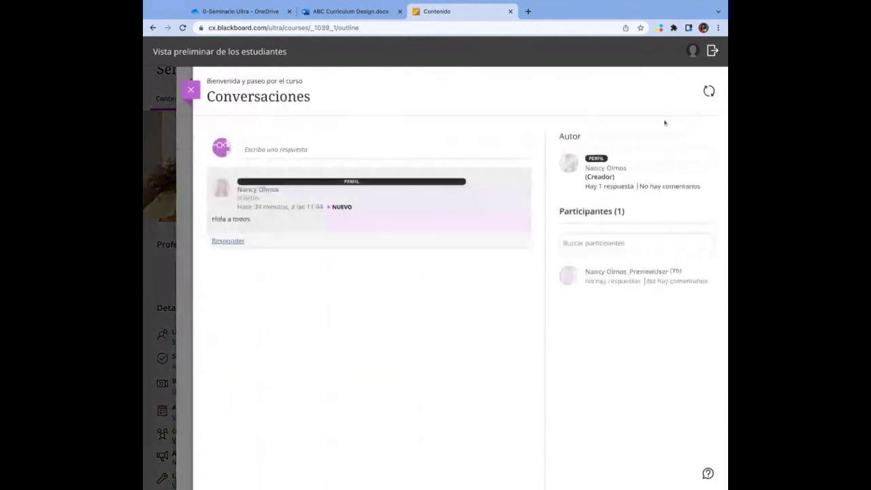
click(225, 241)
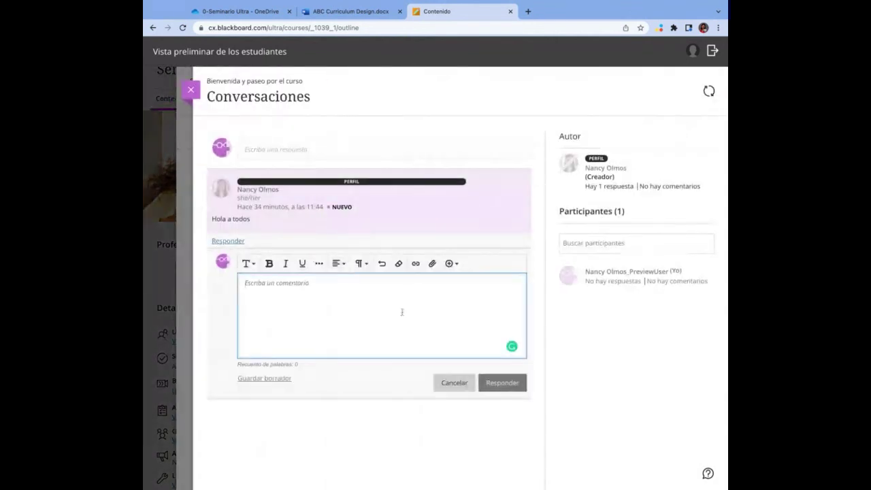
text(¡Hola!)
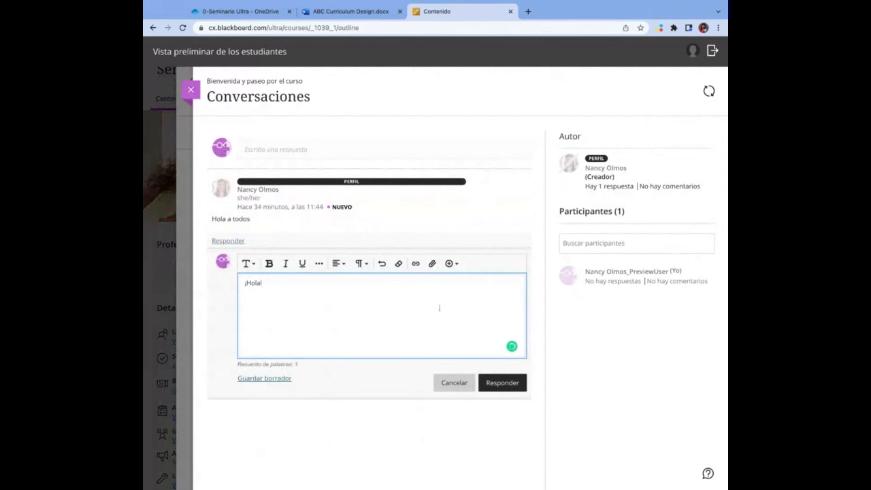
click(501, 383)
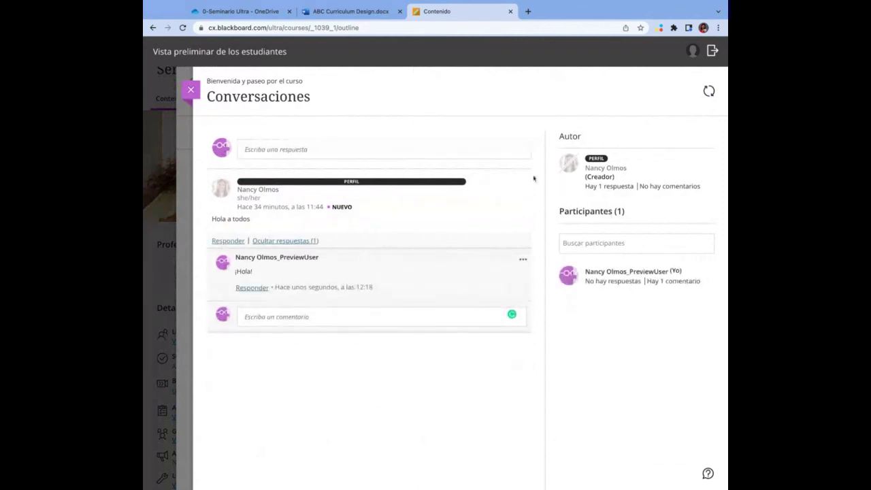
click(709, 92)
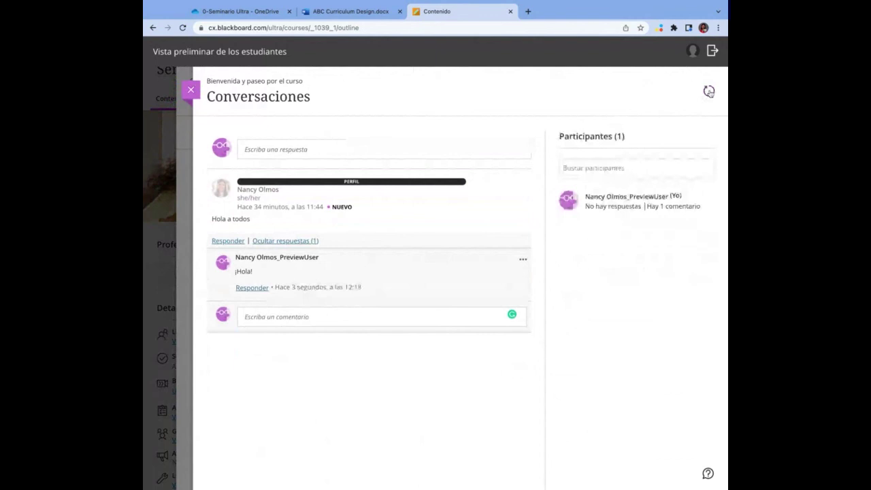